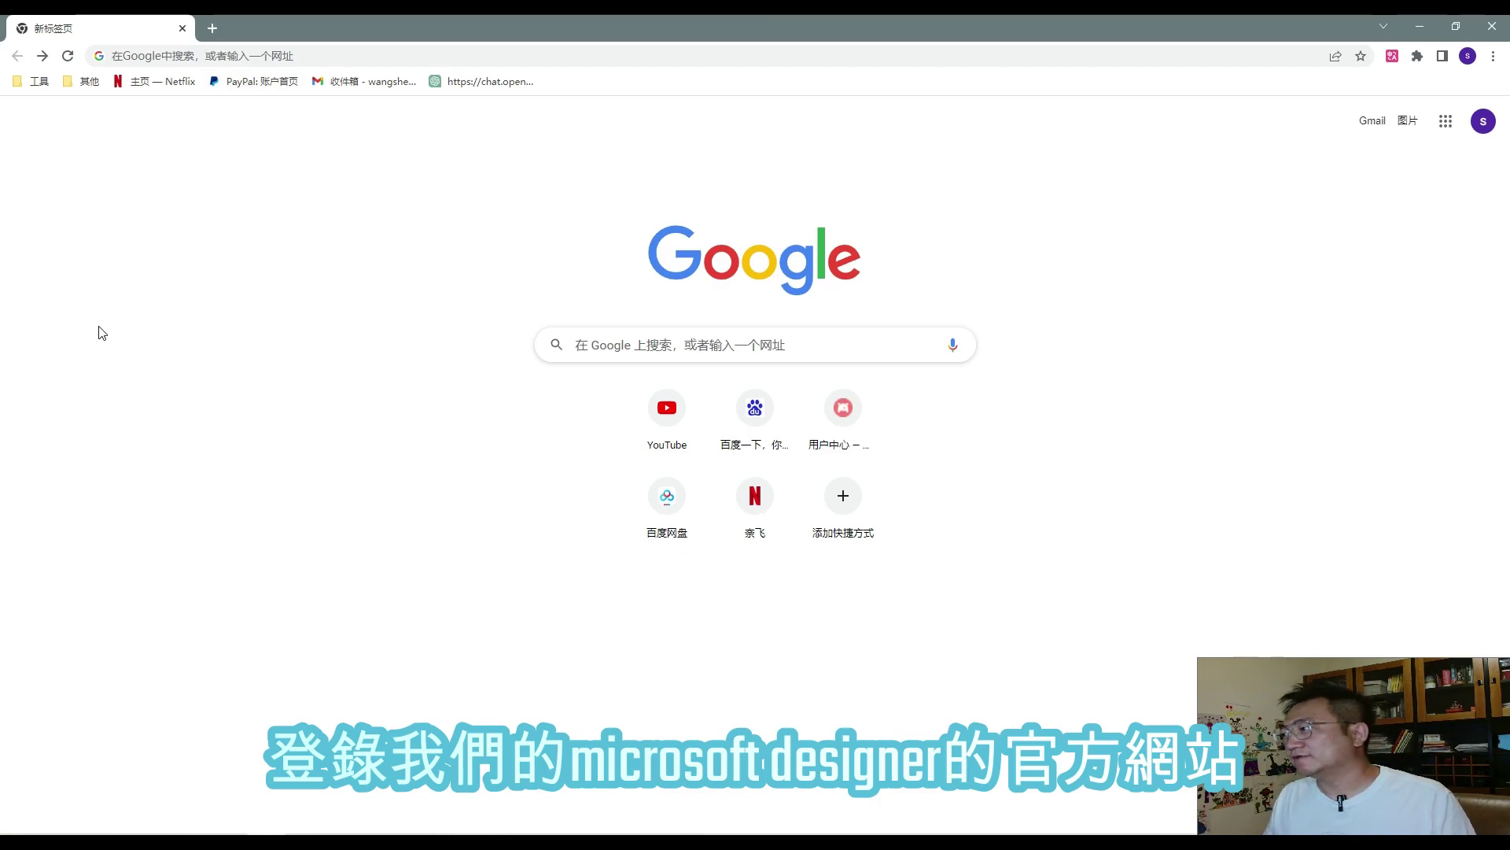
- Open designer.microsoft.com and sign in with a Microsoft account without staying signed in
{"action": "left_click", "coordinate": [190, 62]}
{"action": "type", "text": "https://designer.microsoft.com/"}
{"action": "key", "text": "Return"}
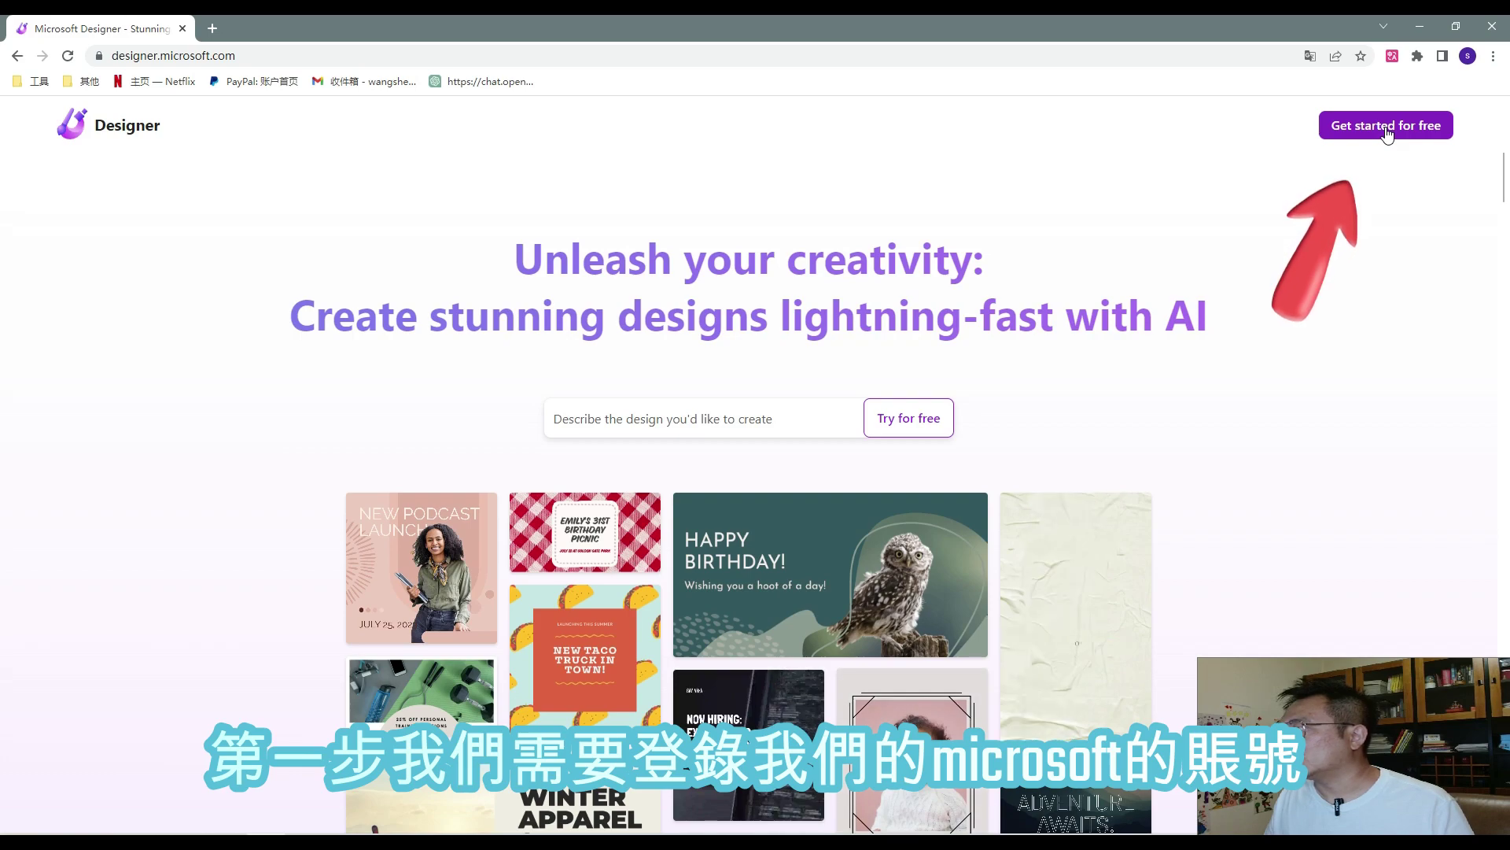
{"action": "left_click", "coordinate": [1387, 129]}
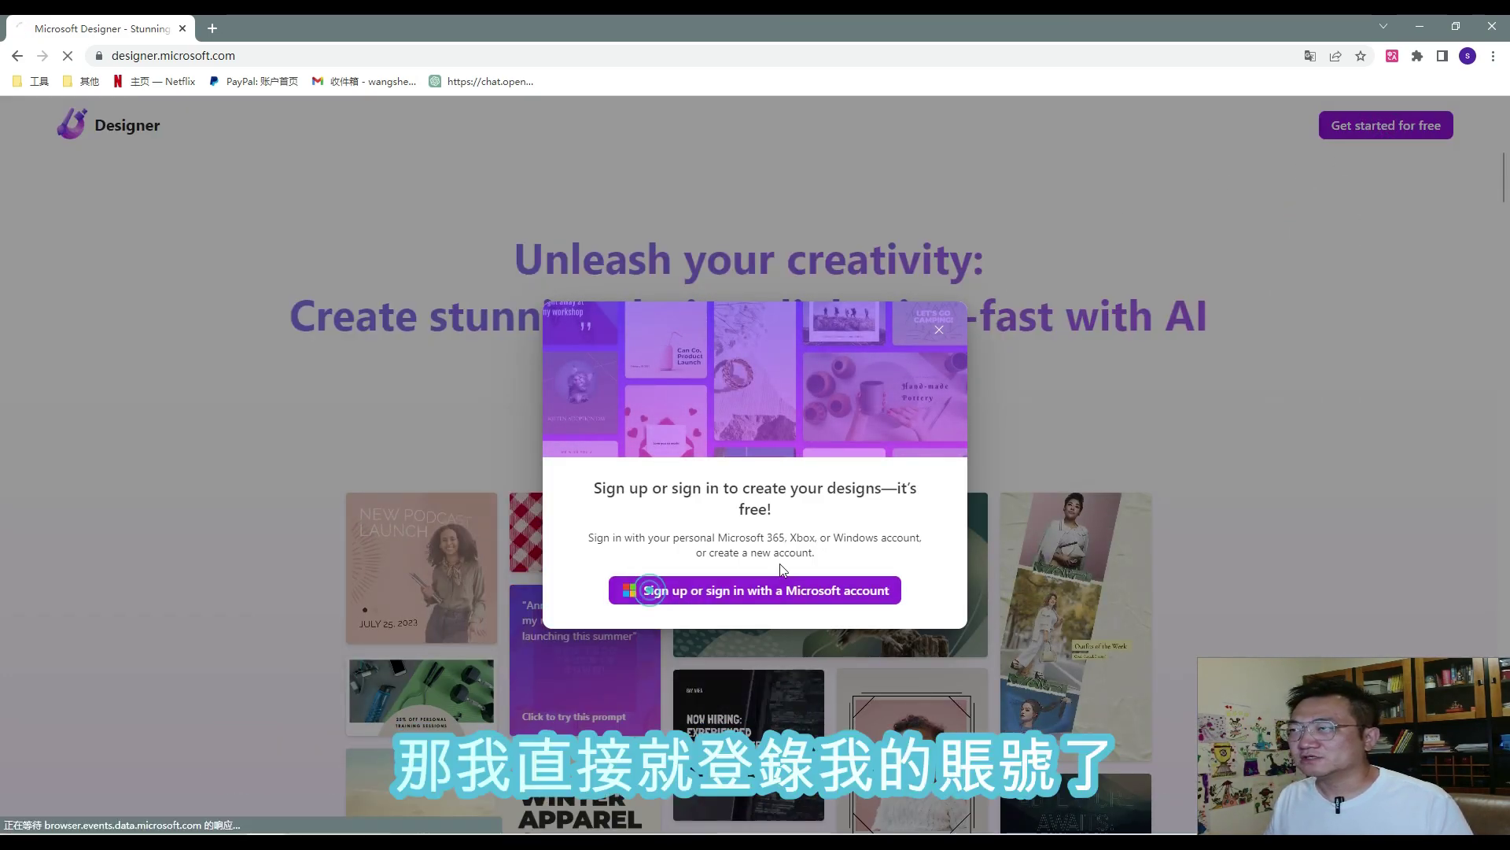
{"action": "left_click", "coordinate": [652, 591]}
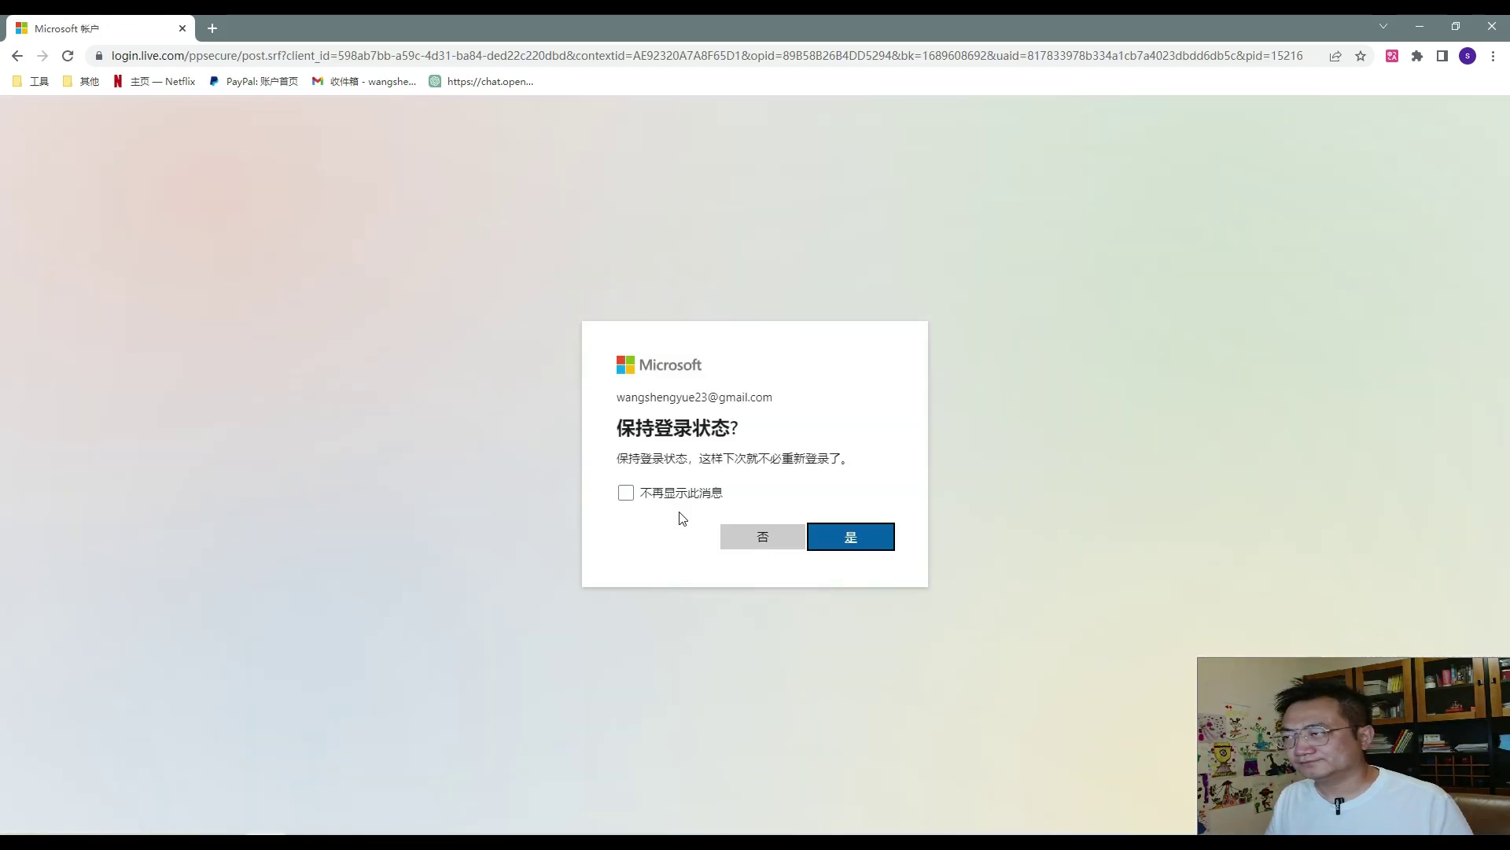
{"action": "left_click", "coordinate": [762, 536]}
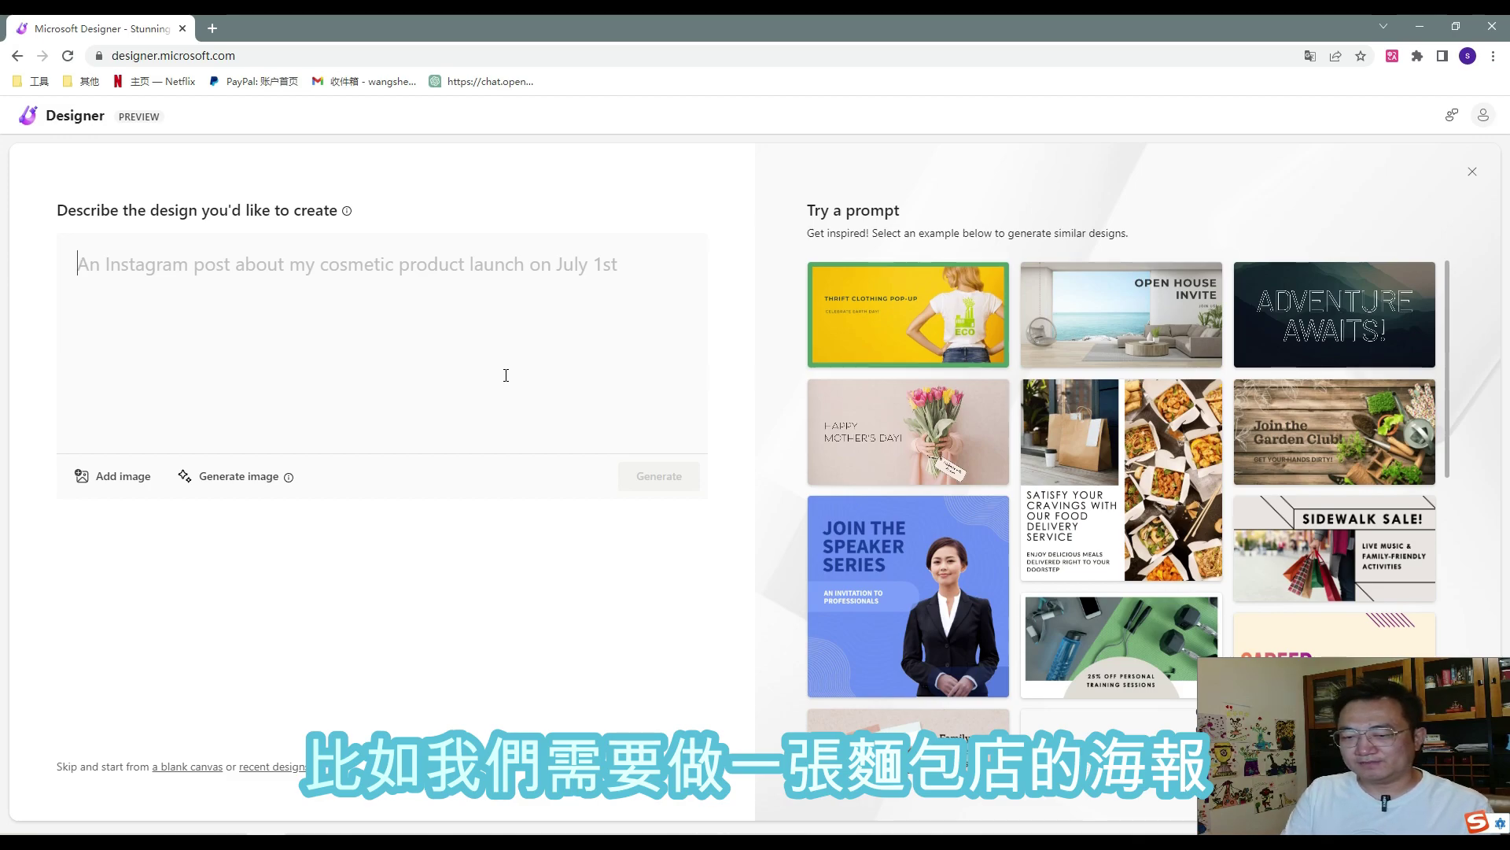
- Enter the prompt '我需要做一张面包店的海报，需要界面整洁，层次分明，可以激发食欲'
{"action": "type", "text": "我需要做一张面包店的haiba"}
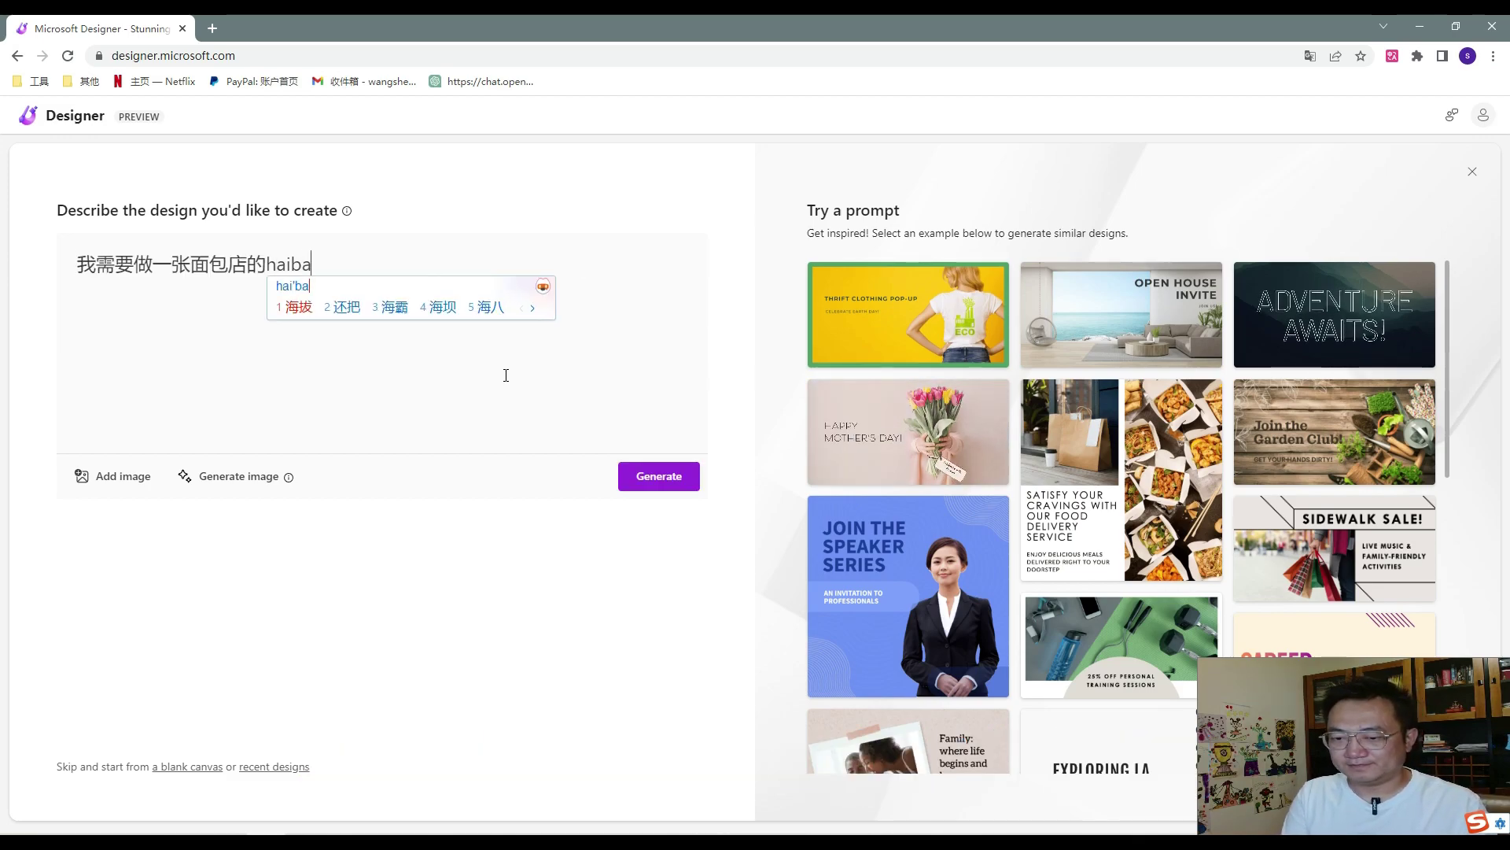
{"action": "key", "text": "BackSpace"}
{"action": "key", "text": "BackSpace"}
{"action": "key", "text": "BackSpace"}
{"action": "key", "text": "BackSpace"}
{"action": "key", "text": "BackSpace"}
{"action": "type", "text": "海报，xuyaojiemianzhengj"}
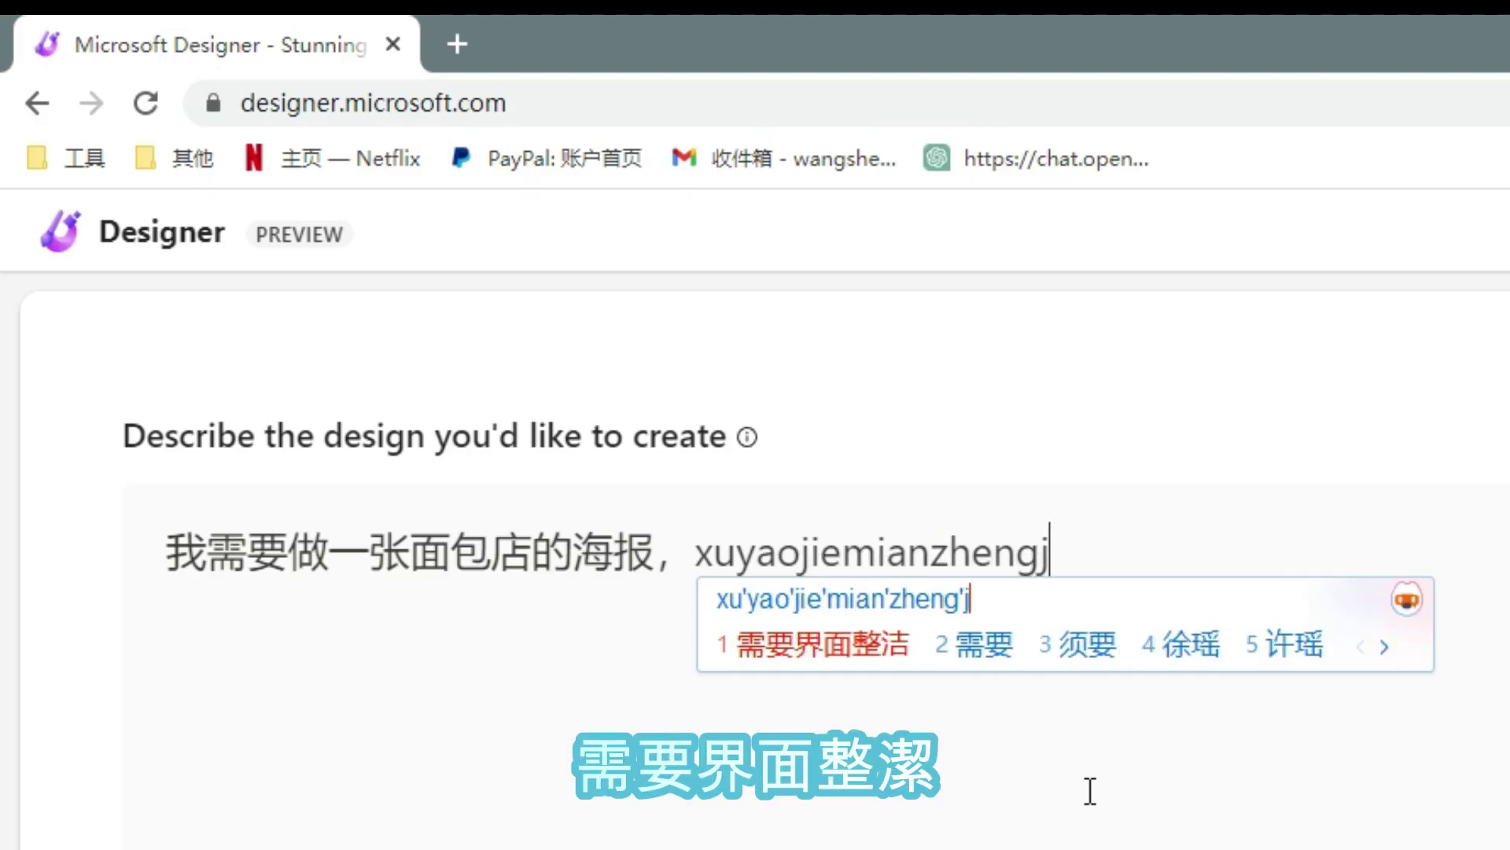
{"action": "type", "text": "ie"}
{"action": "key", "text": "space"}
{"action": "type", "text": "，cengci"}
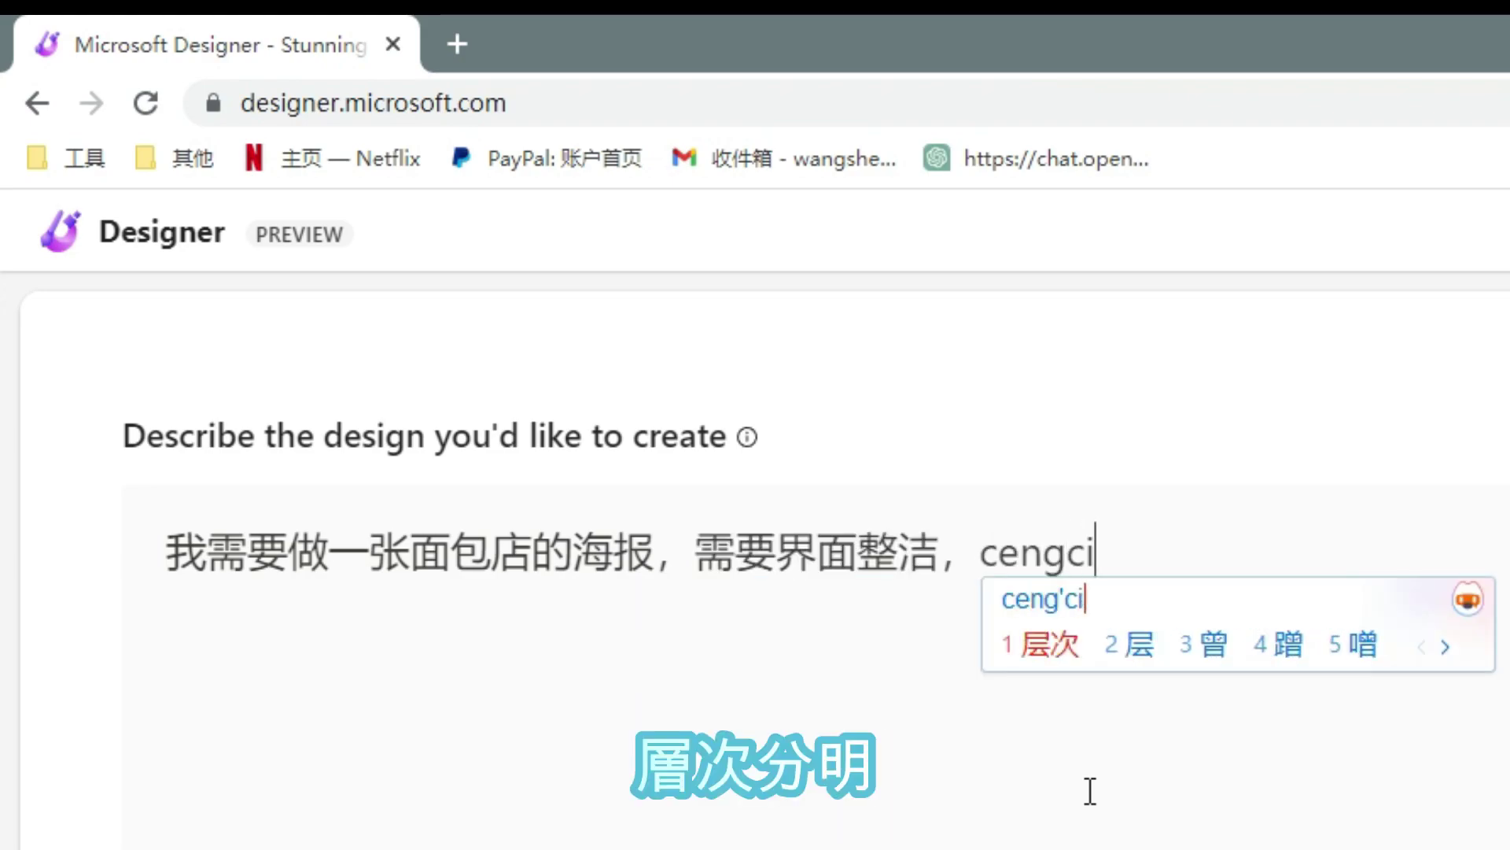
{"action": "type", "text": "fenming"}
{"action": "key", "text": "space"}
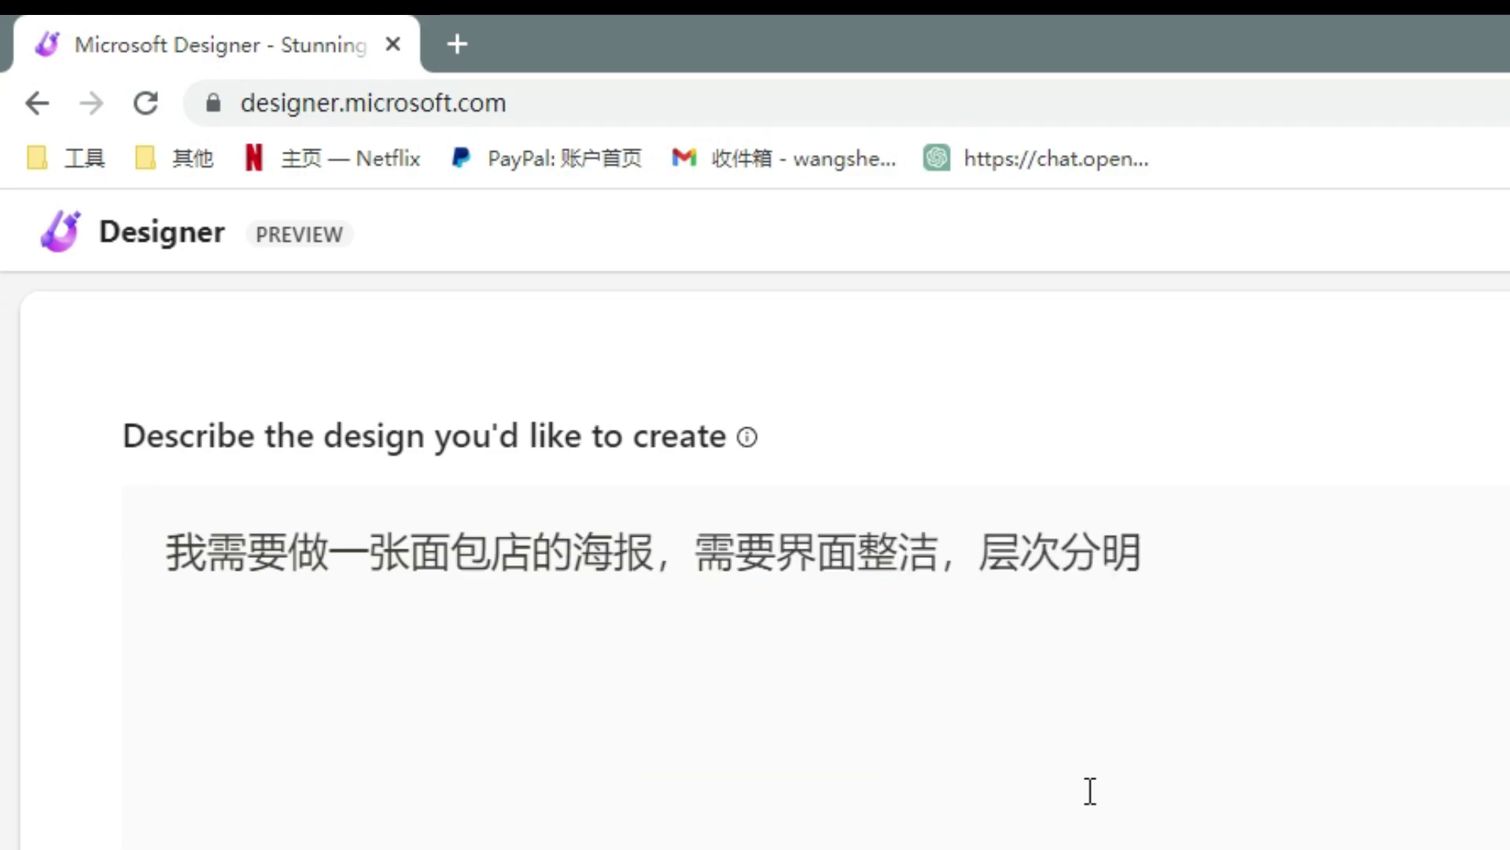
{"action": "type", "text": "keyiji"}
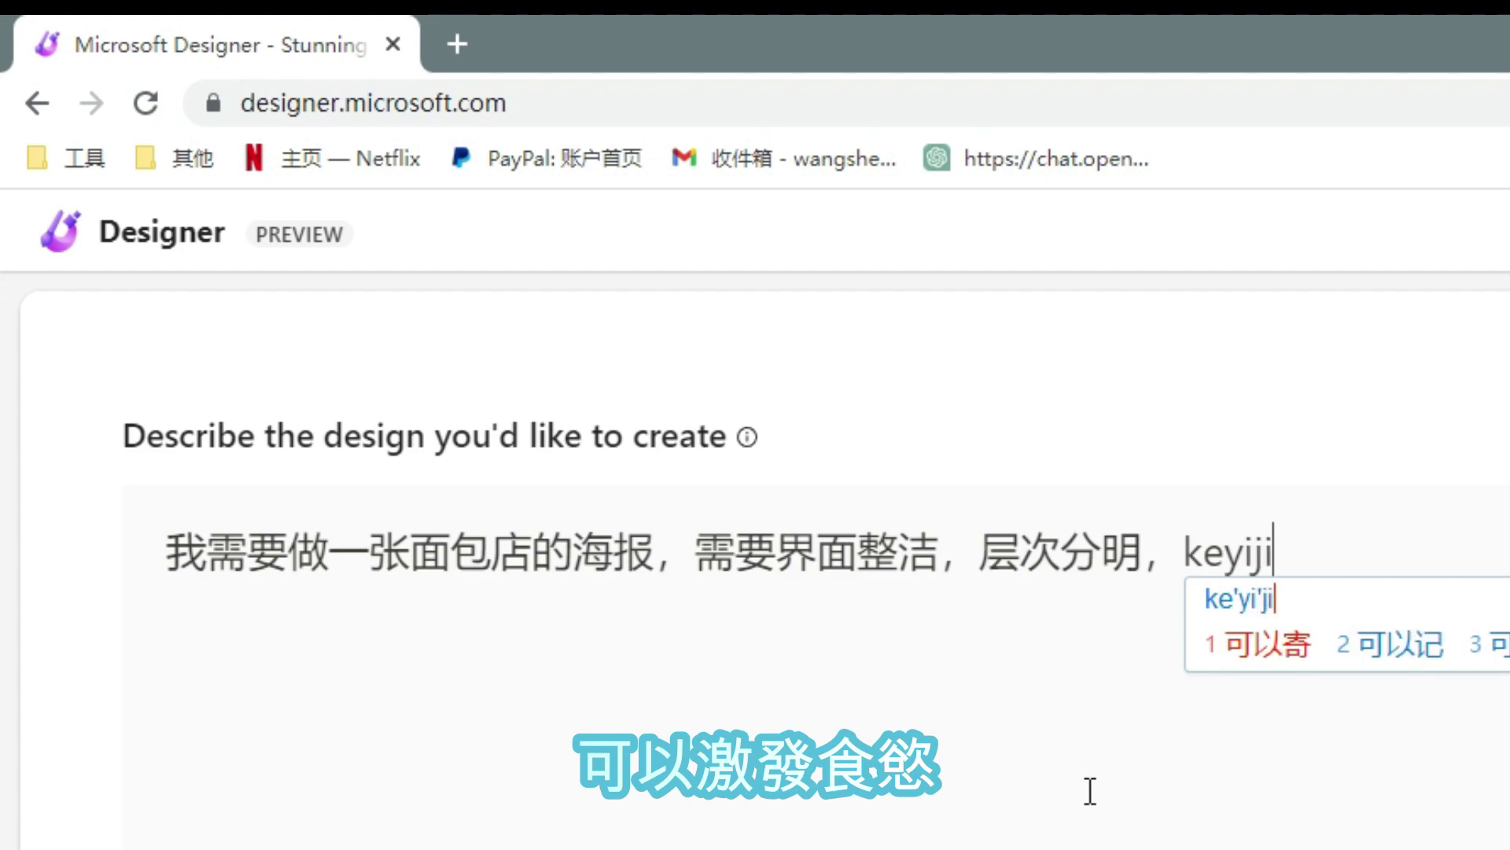
{"action": "type", "text": "fashiyu"}
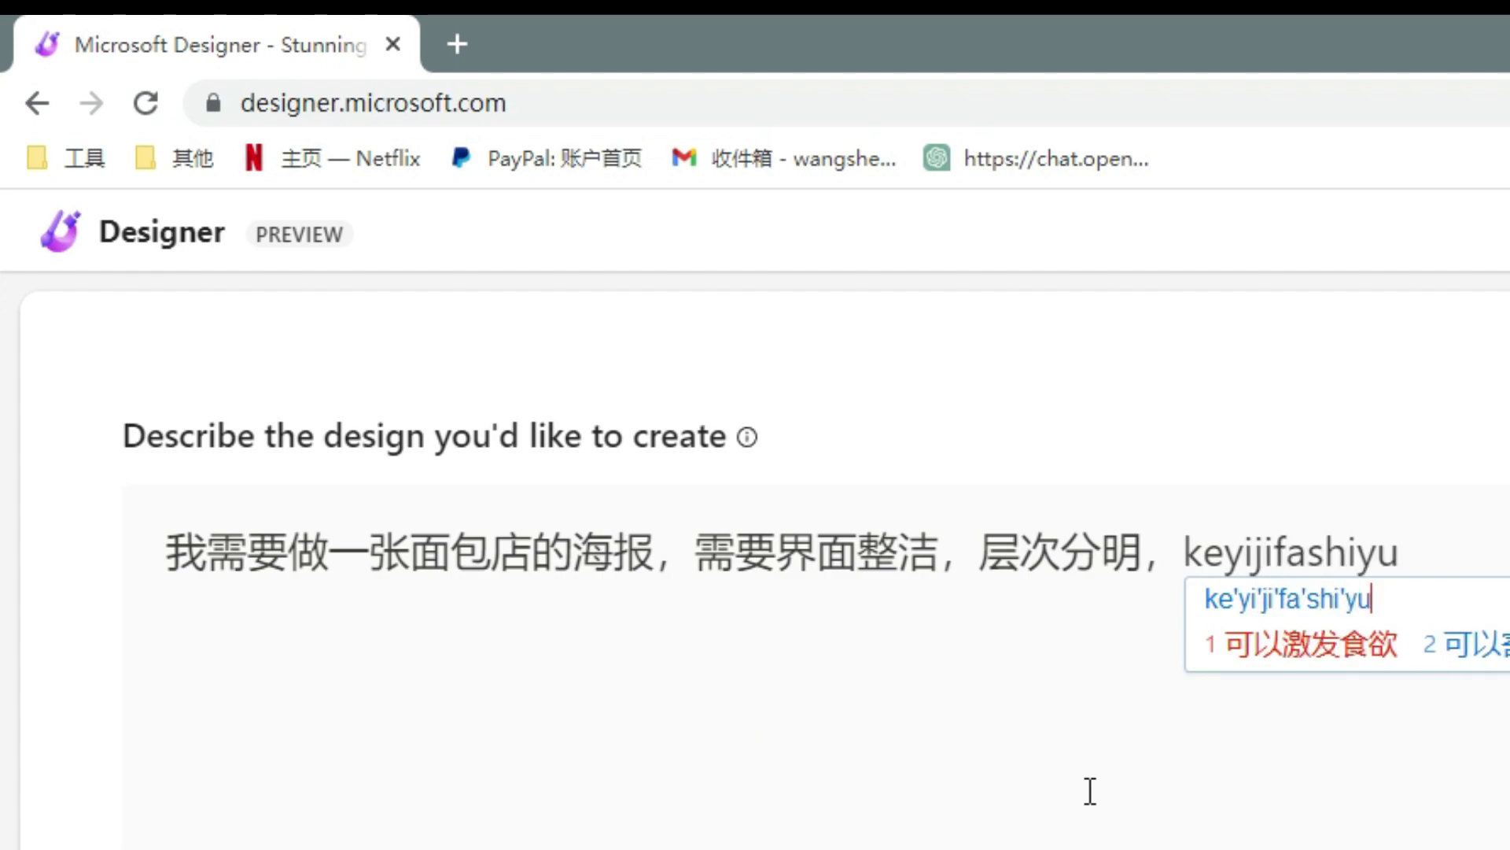
{"action": "key", "text": "space"}
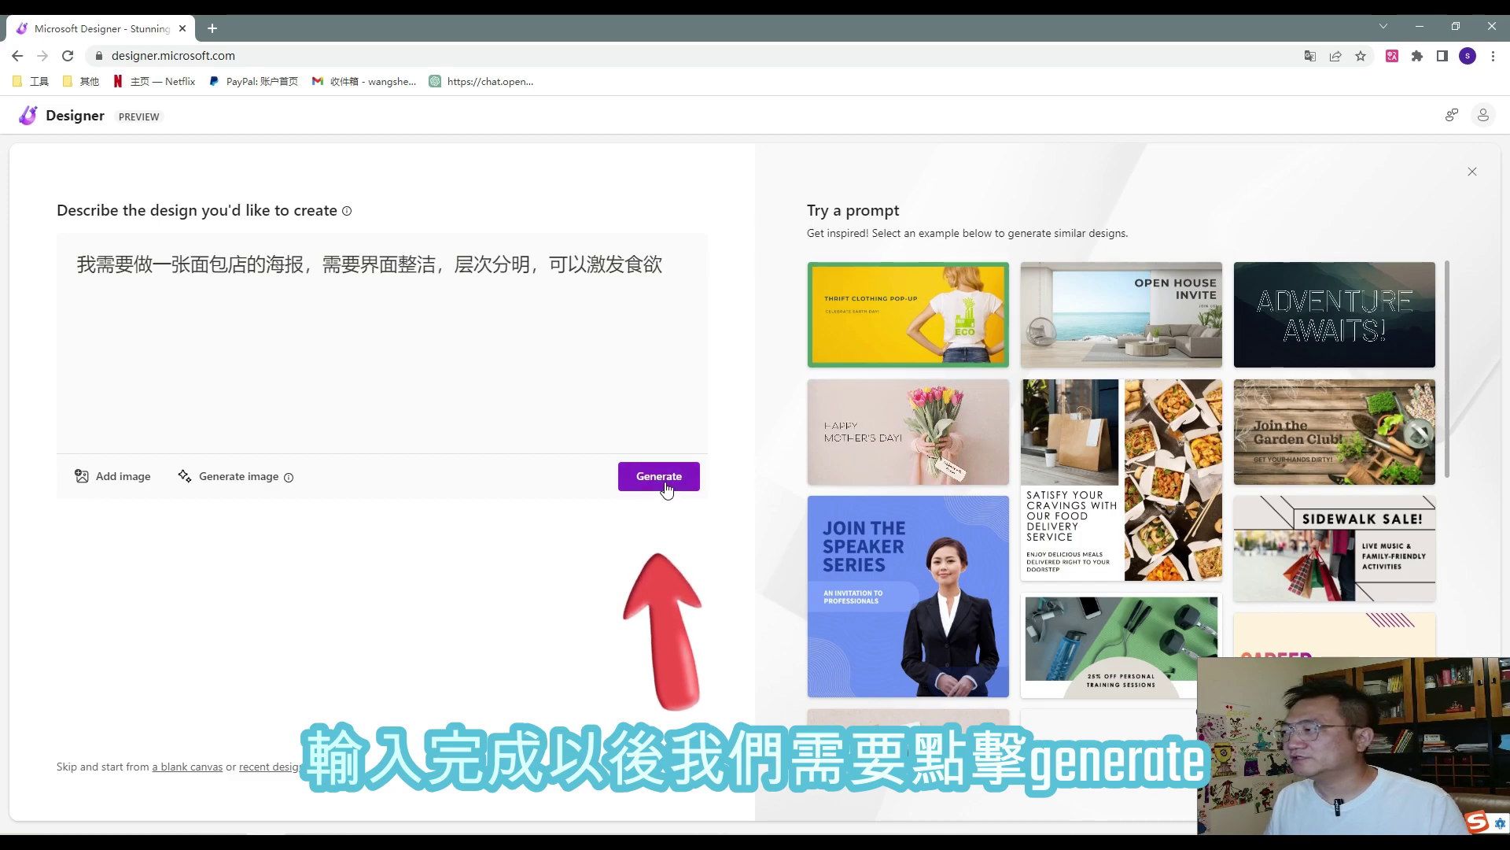
- Generate designs from the Chinese prompt and browse the 'Freshly Baked Goodness' results
{"action": "left_click", "coordinate": [659, 478]}
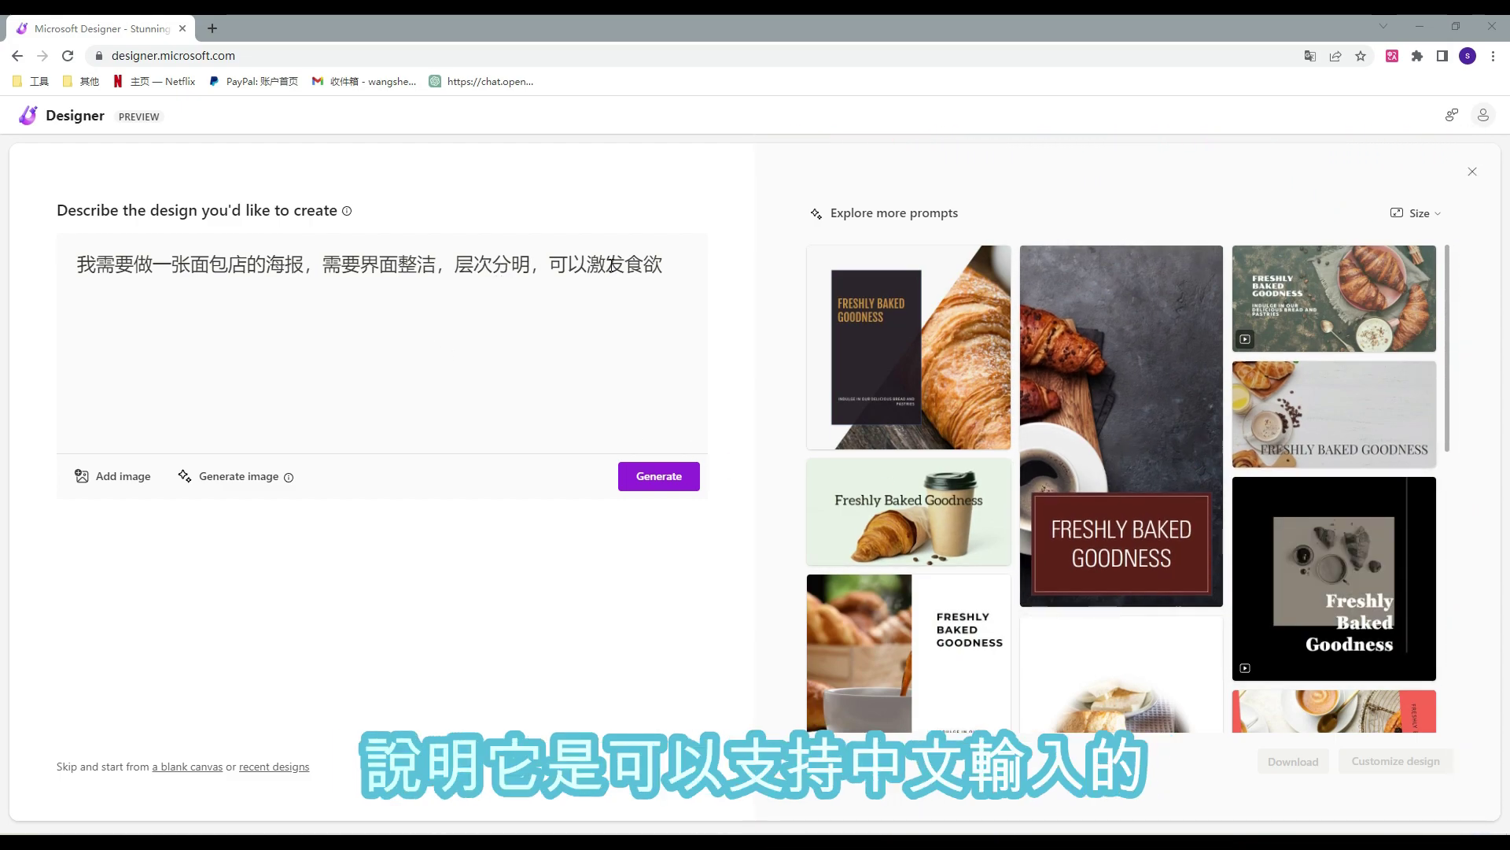
{"action": "scroll", "coordinate": [1015, 459], "scroll_direction": "down", "scroll_amount": 2}
{"action": "scroll", "coordinate": [1011, 472], "scroll_direction": "down", "scroll_amount": 3}
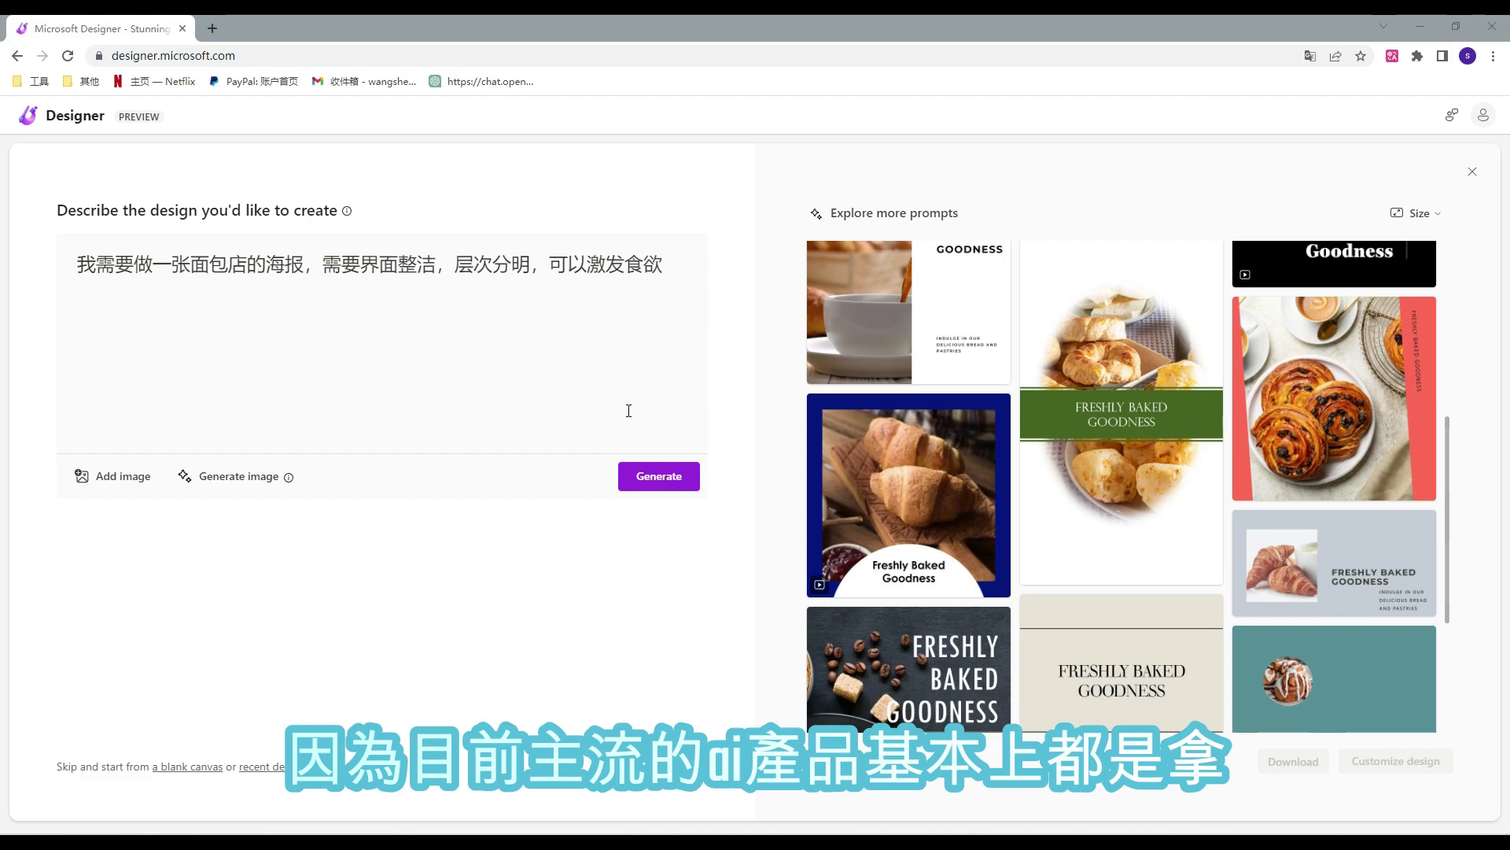
{"action": "scroll", "coordinate": [944, 475], "scroll_direction": "down", "scroll_amount": 2}
{"action": "scroll", "coordinate": [944, 475], "scroll_direction": "down", "scroll_amount": 1}
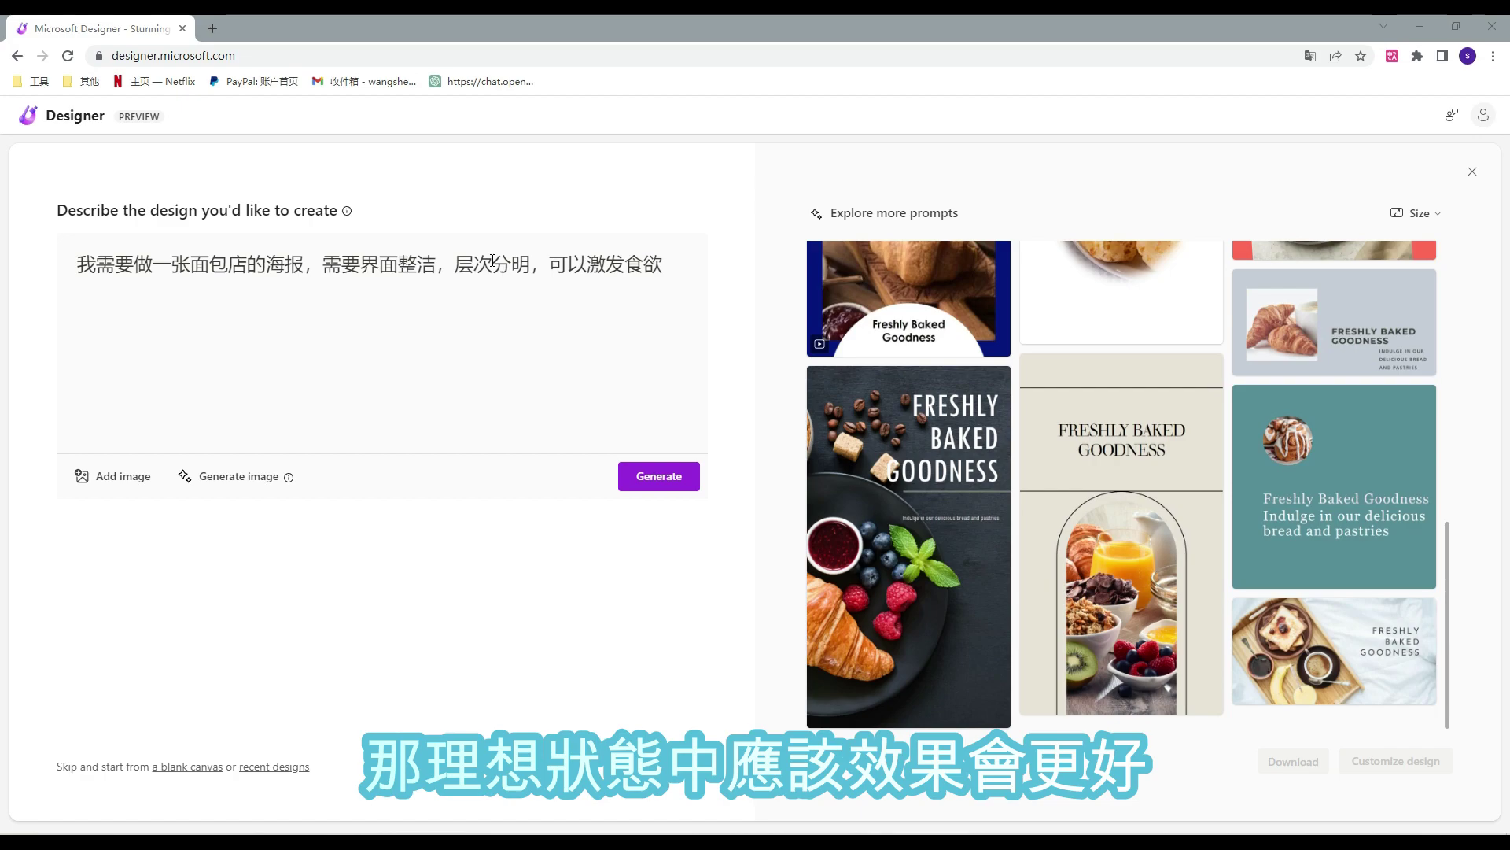
- Replace the Chinese prompt with English text asking for a clean, well-organized, appetizing bakery poster
{"action": "left_click", "coordinate": [665, 262]}
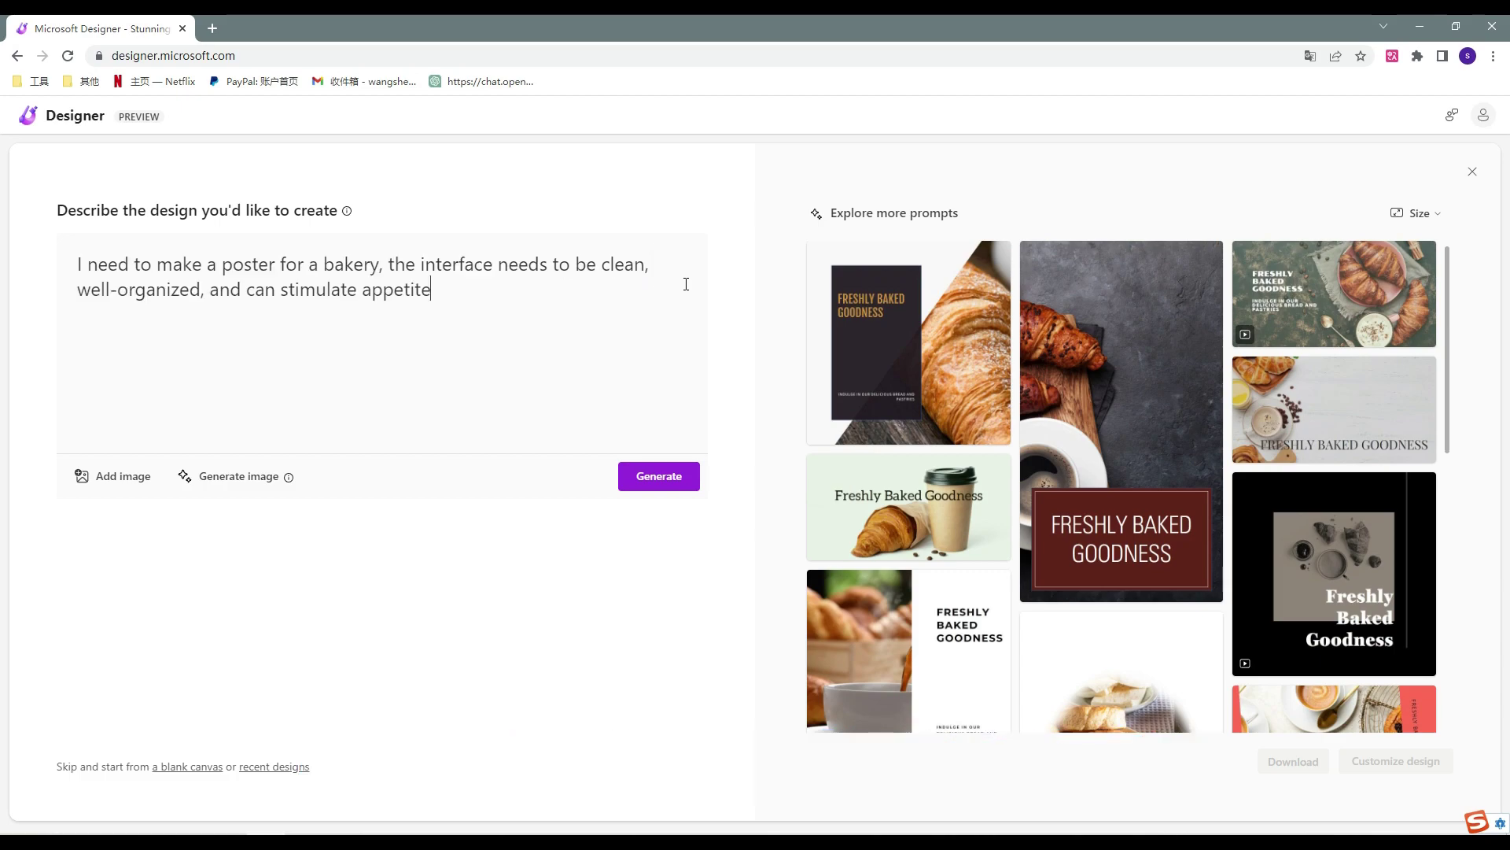
{"action": "left_click_drag", "start_coordinate": [439, 289], "coordinate": [60, 271]}
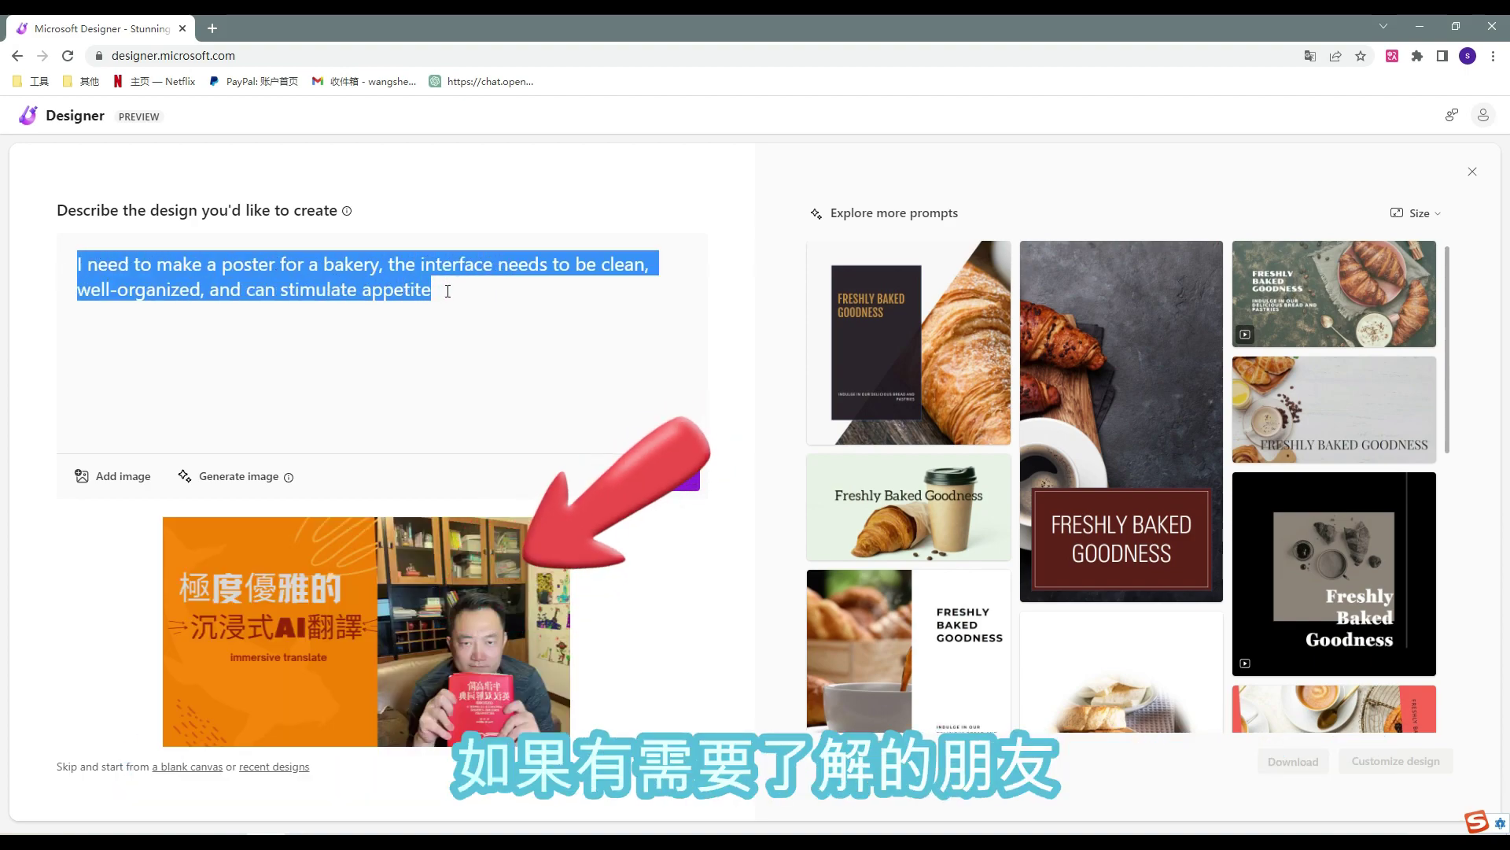
{"action": "left_click", "coordinate": [449, 289]}
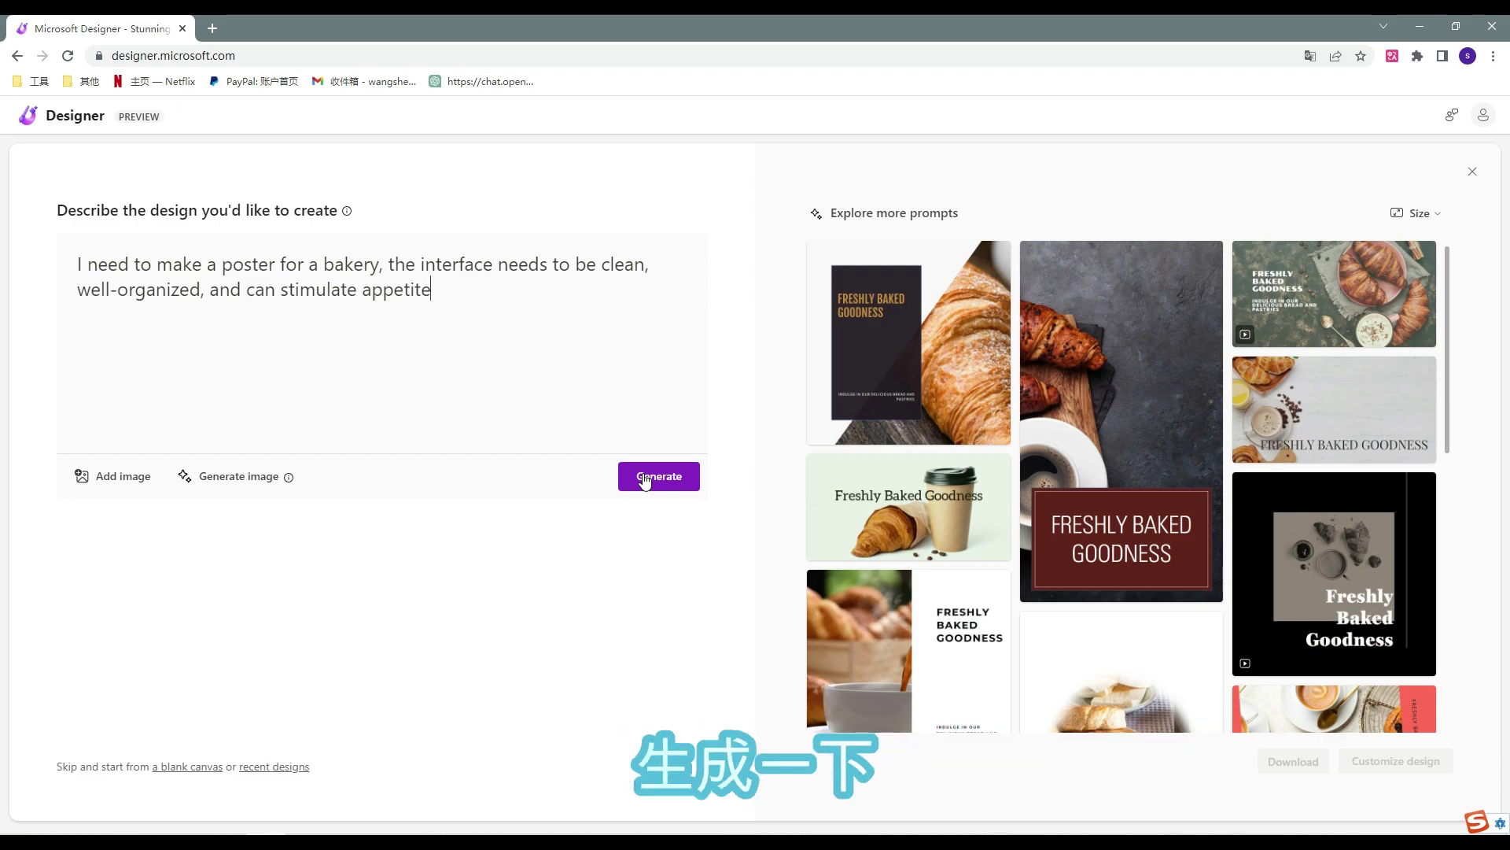
- Regenerate designs from the English prompt and list the Square, Landscape and Portrait sizes
{"action": "left_click", "coordinate": [645, 480]}
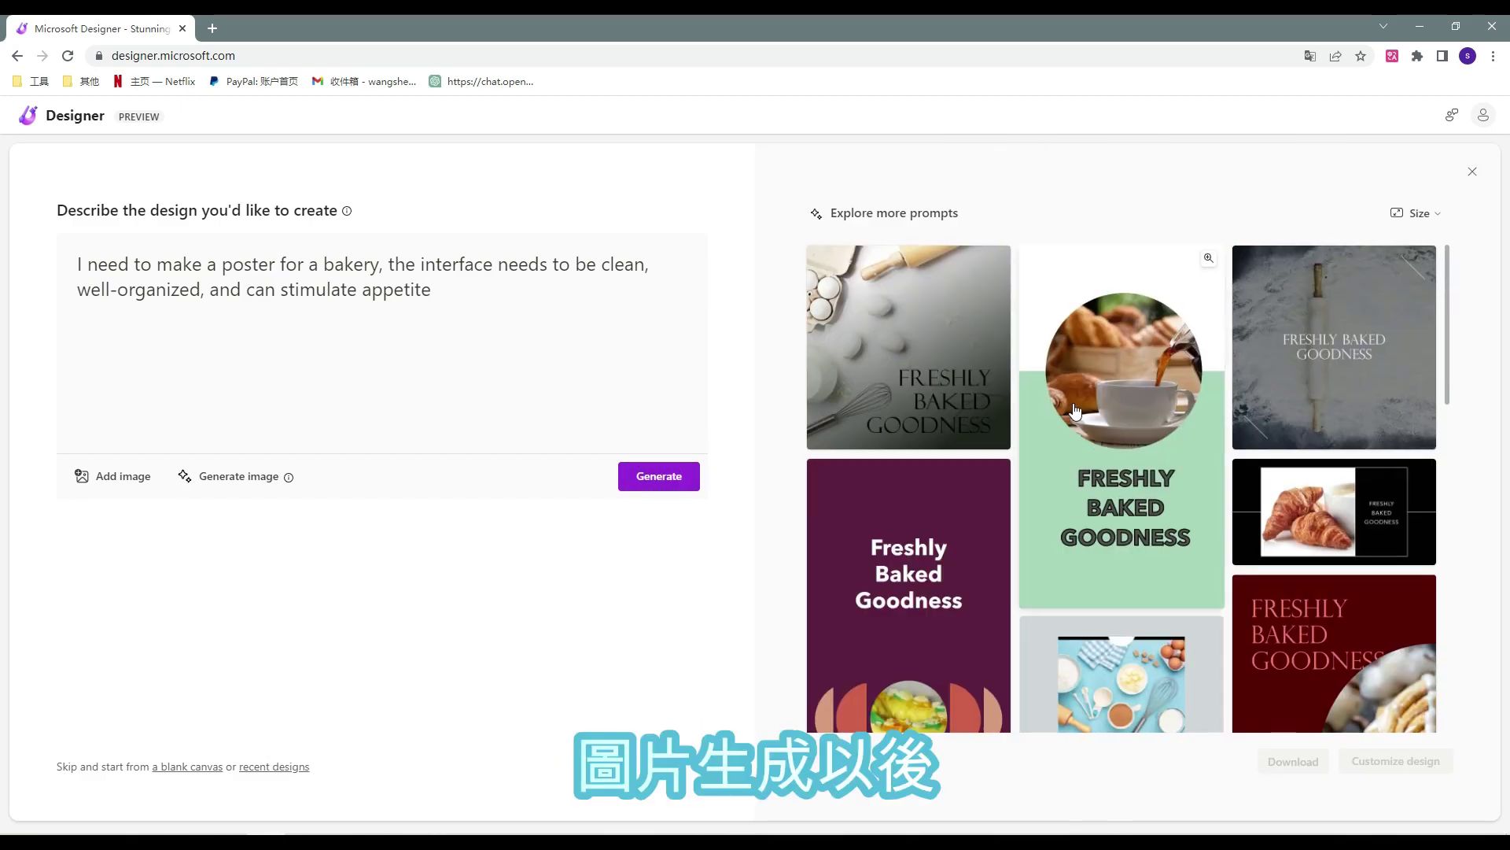
{"action": "mouse_move", "coordinate": [1335, 347]}
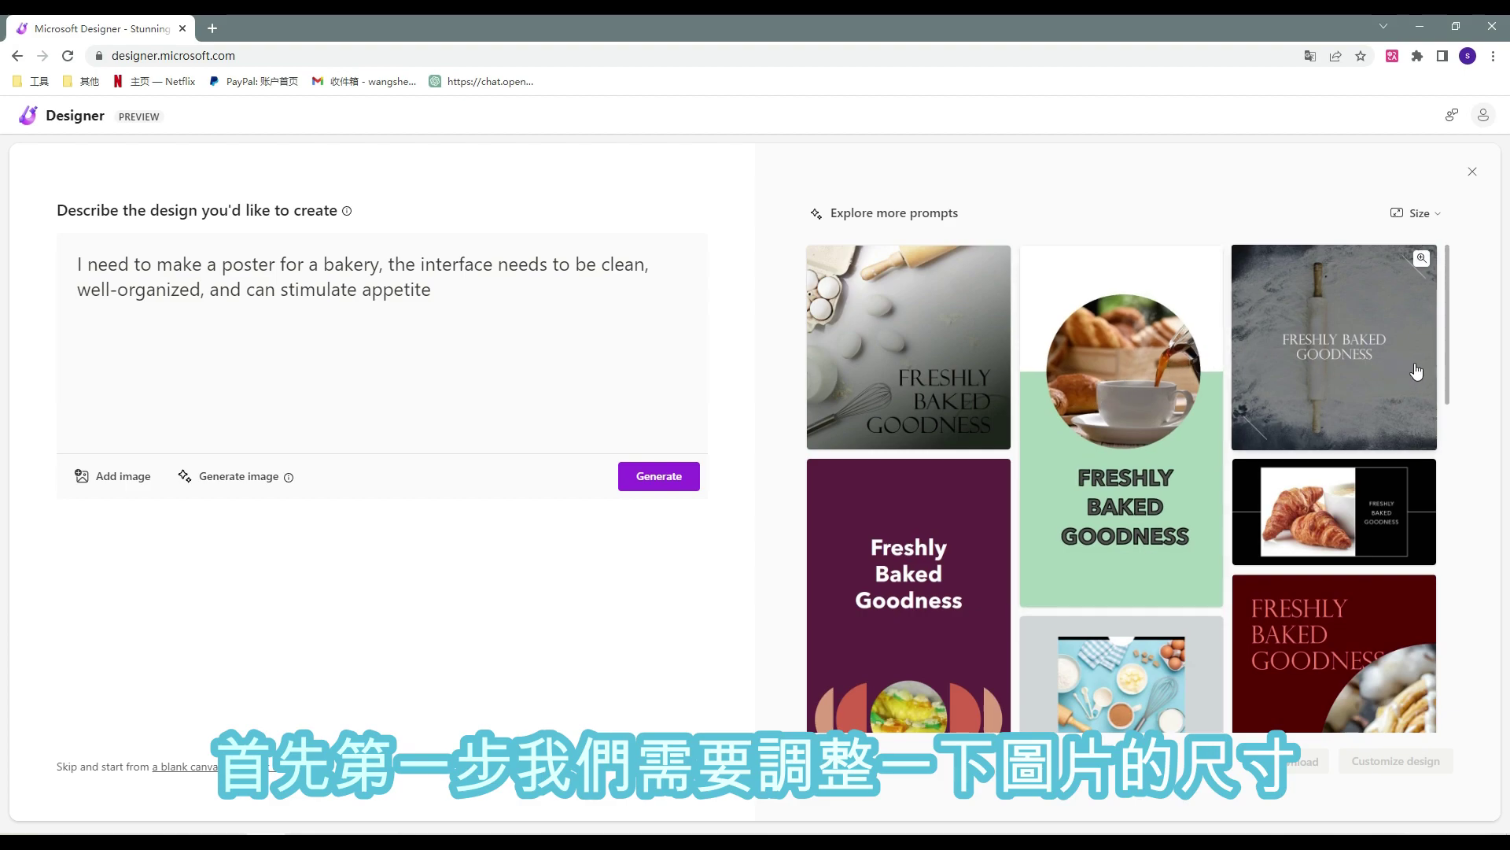
{"action": "left_click", "coordinate": [1431, 214]}
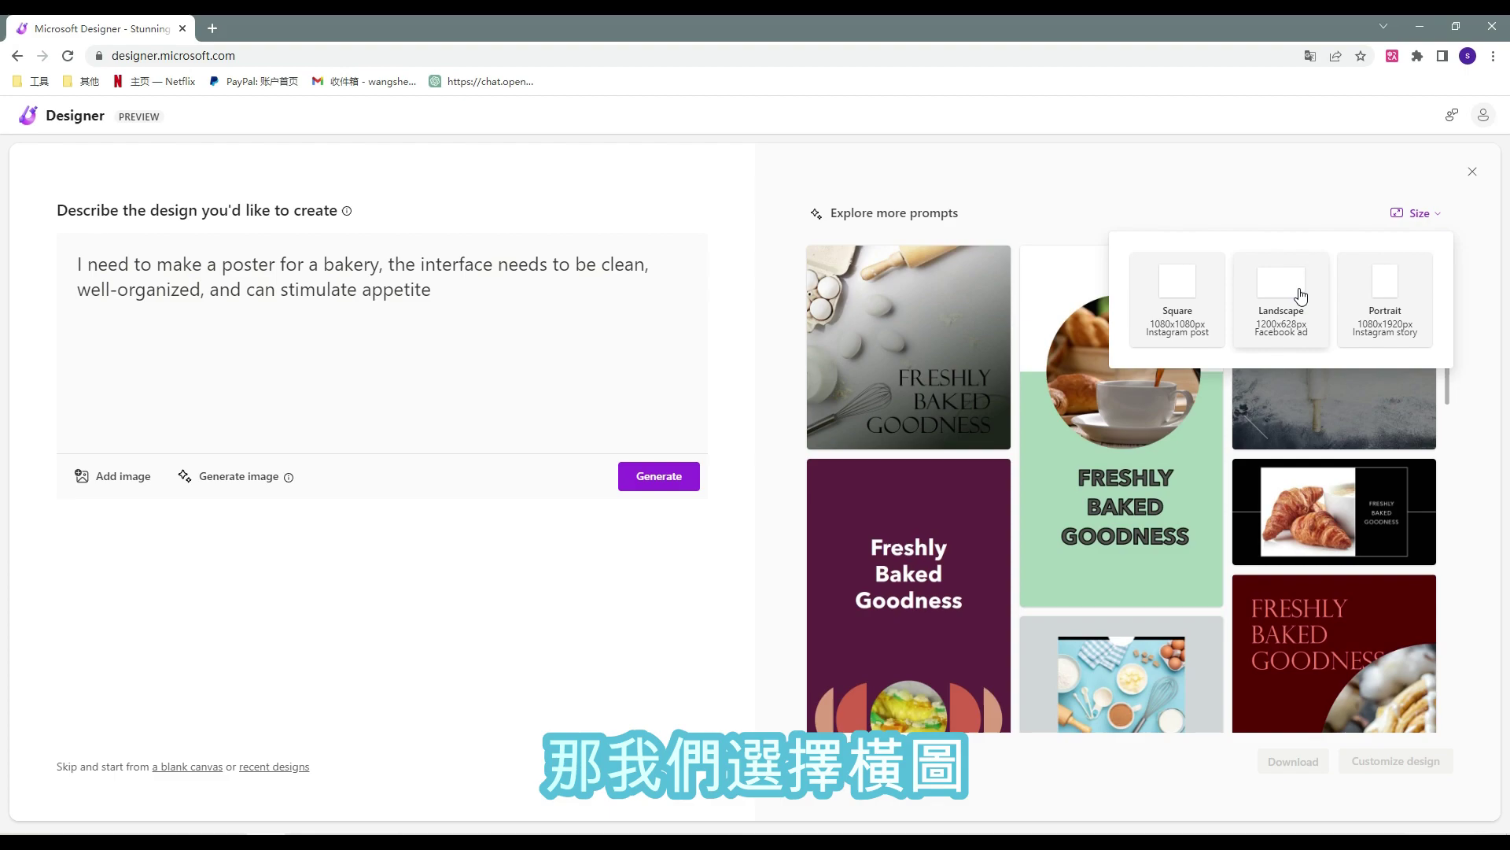
- Switch the design size to Landscape 1200x628px
{"action": "left_click", "coordinate": [1298, 297]}
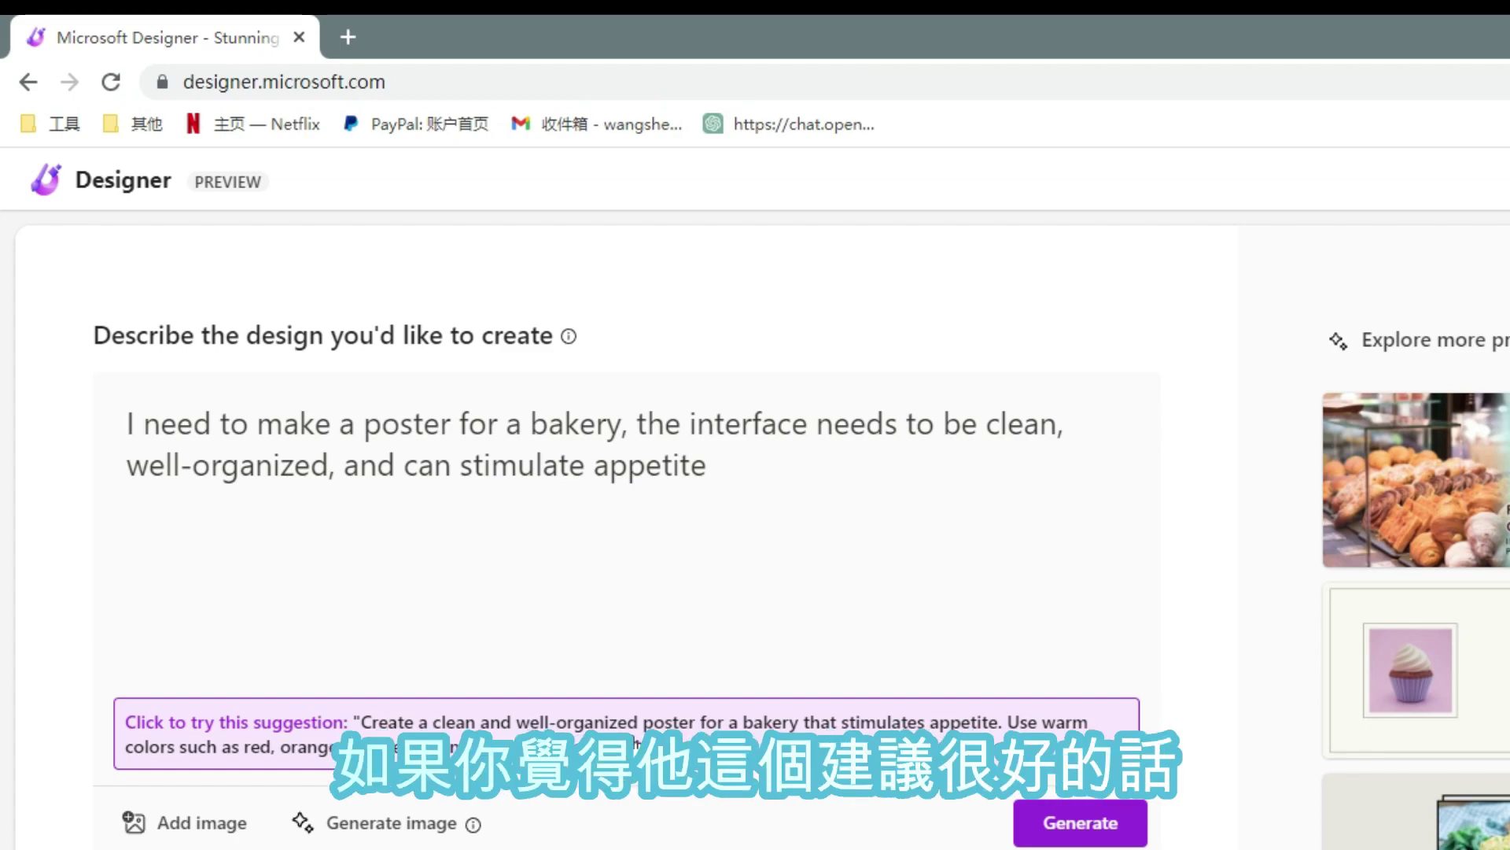
- Adopt the suggested warm red, orange and yellow prompt with bread, pastries and cupcakes, and regenerate
{"action": "left_click", "coordinate": [630, 724]}
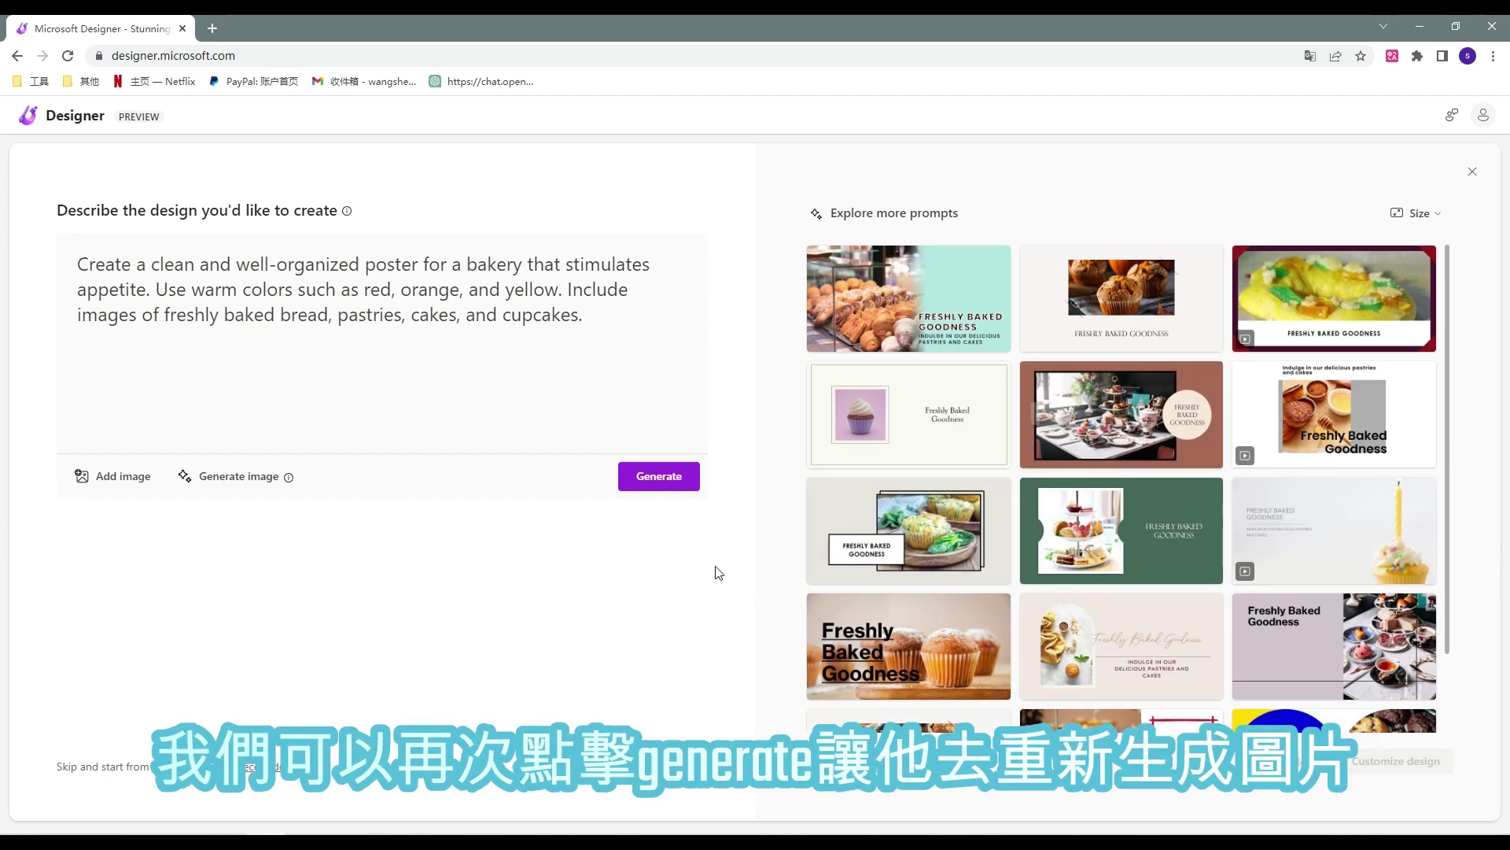
{"action": "left_click", "coordinate": [654, 490]}
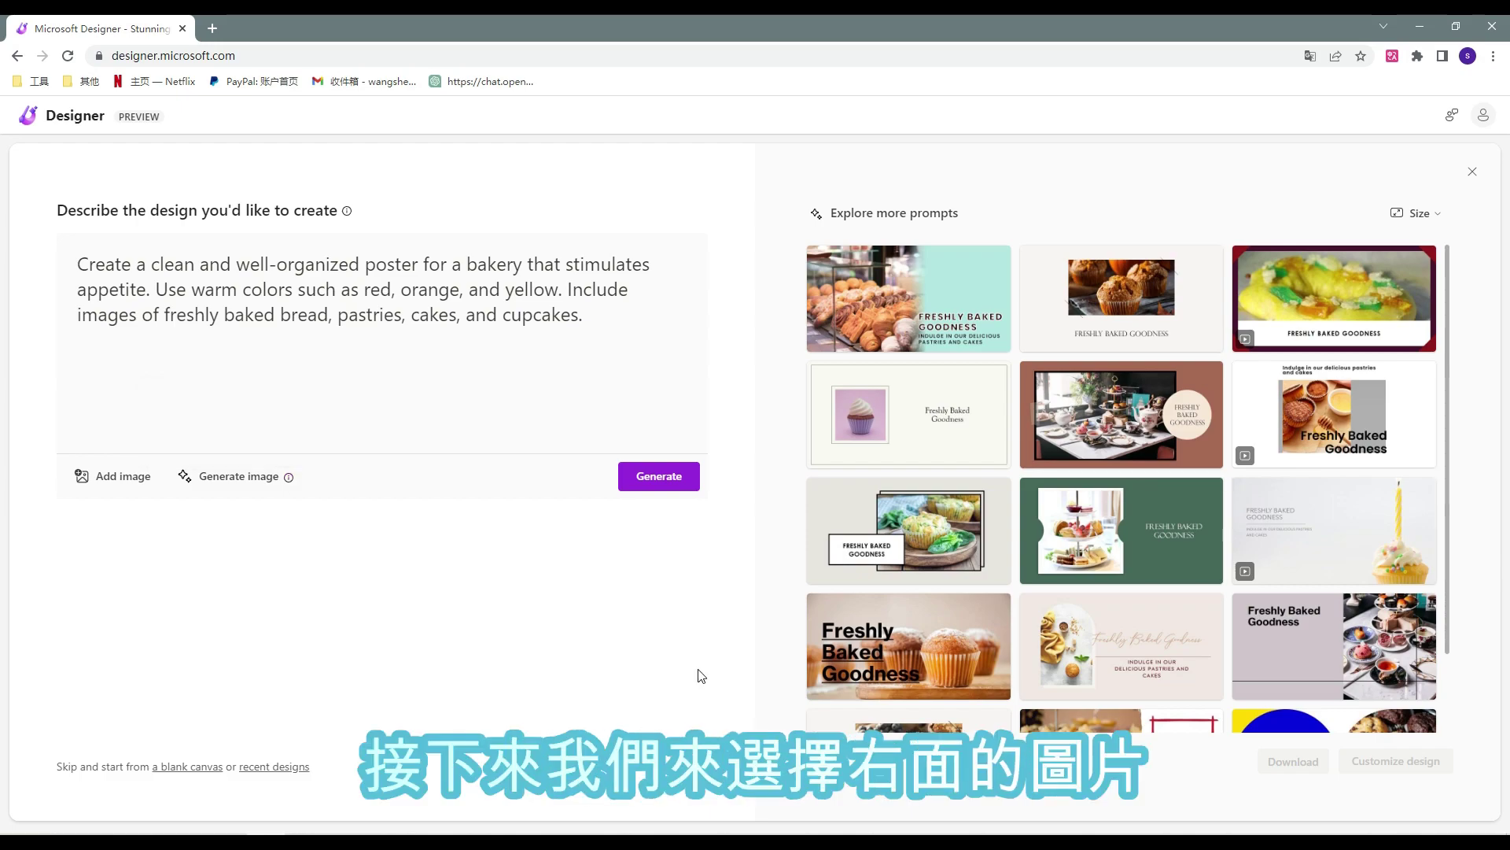
{"action": "mouse_move", "coordinate": [909, 298]}
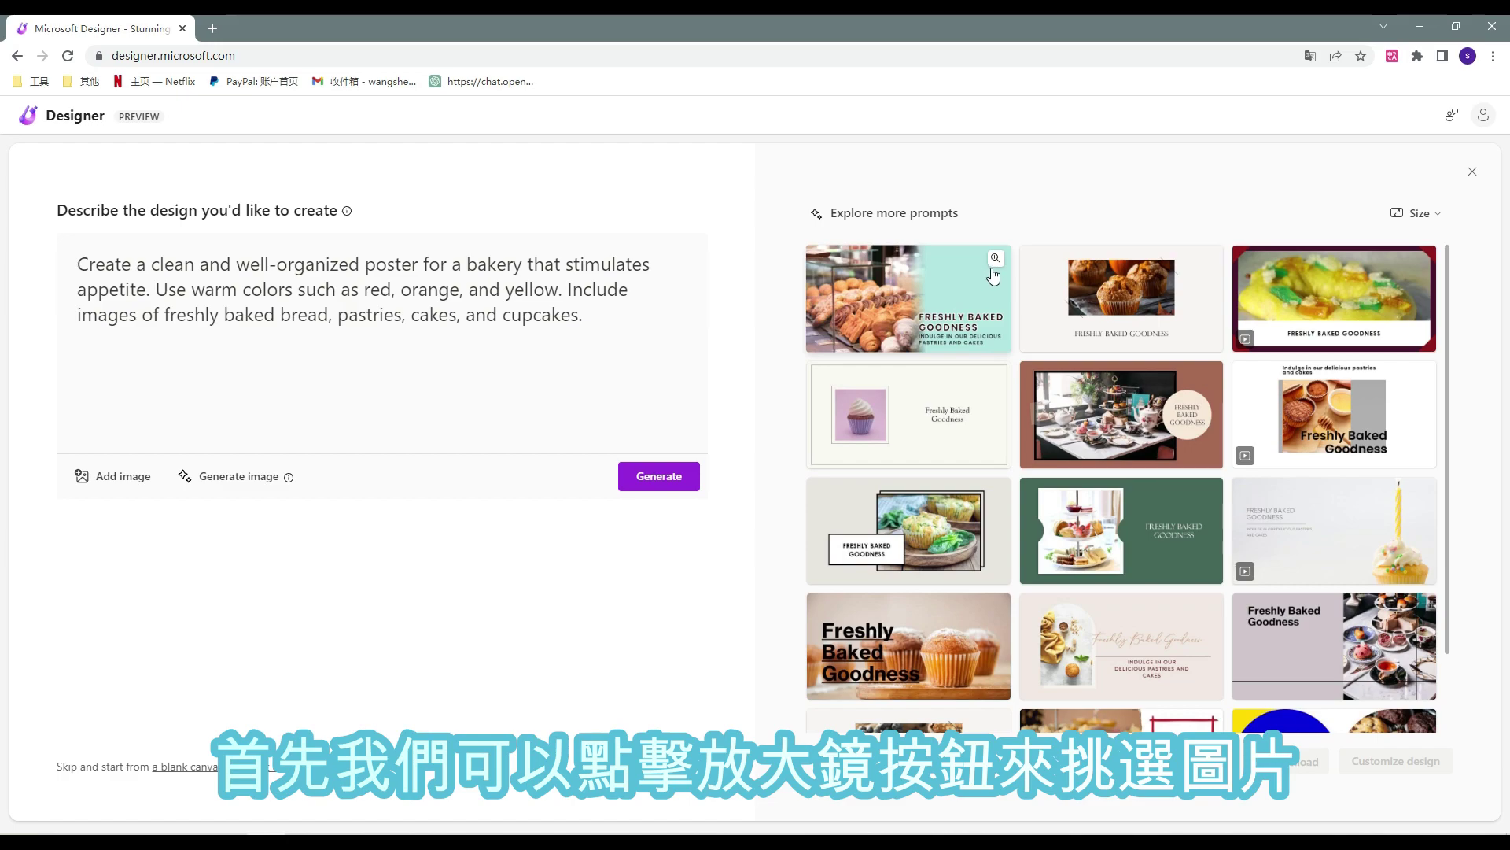
- Preview the first 'Freshly Baked Goodness' design, then open it in the editor
{"action": "left_click", "coordinate": [995, 260]}
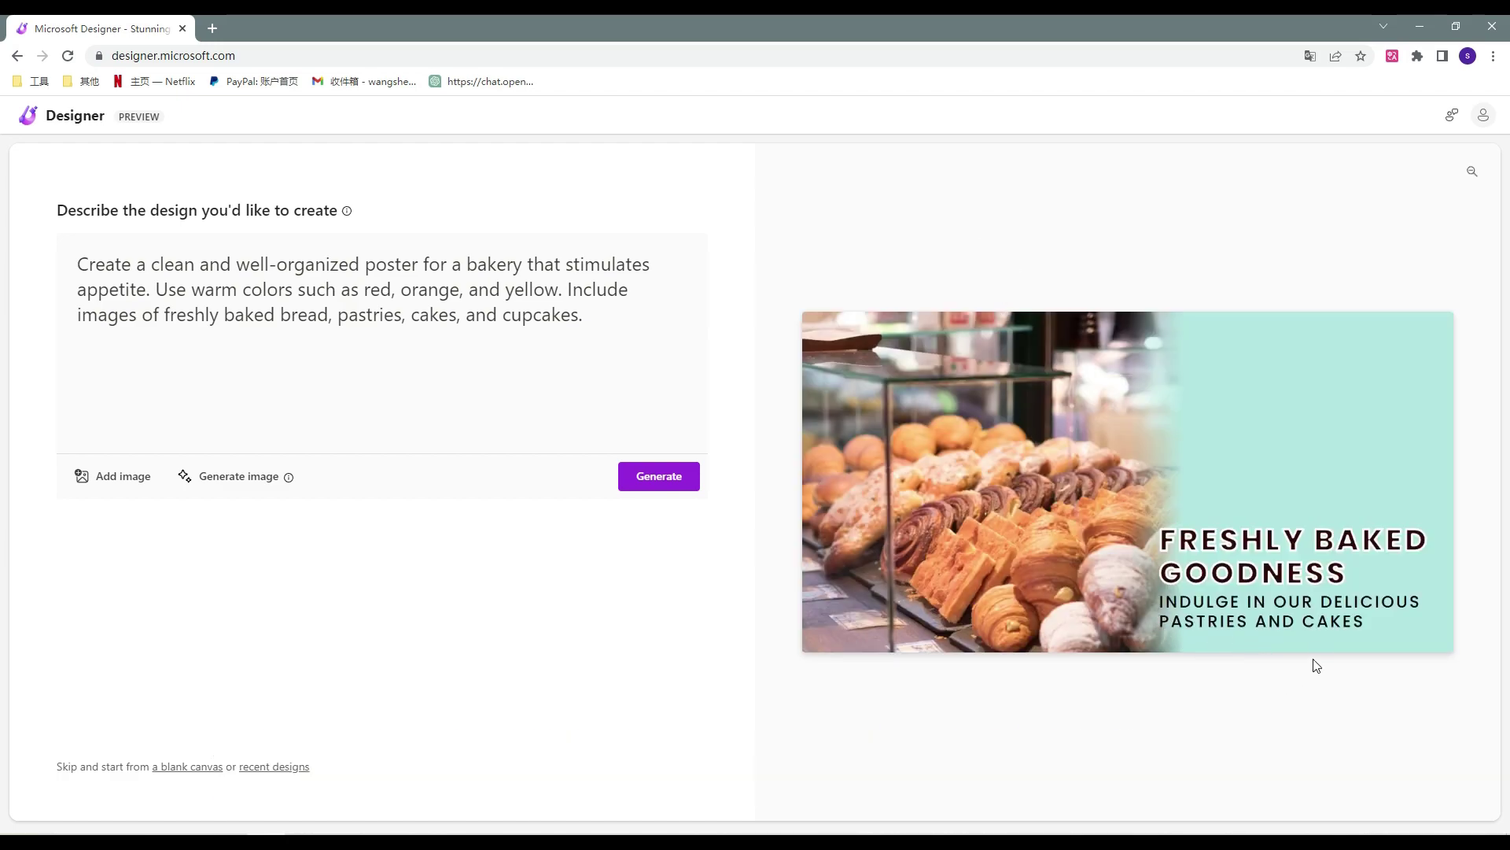
{"action": "left_click", "coordinate": [1472, 171]}
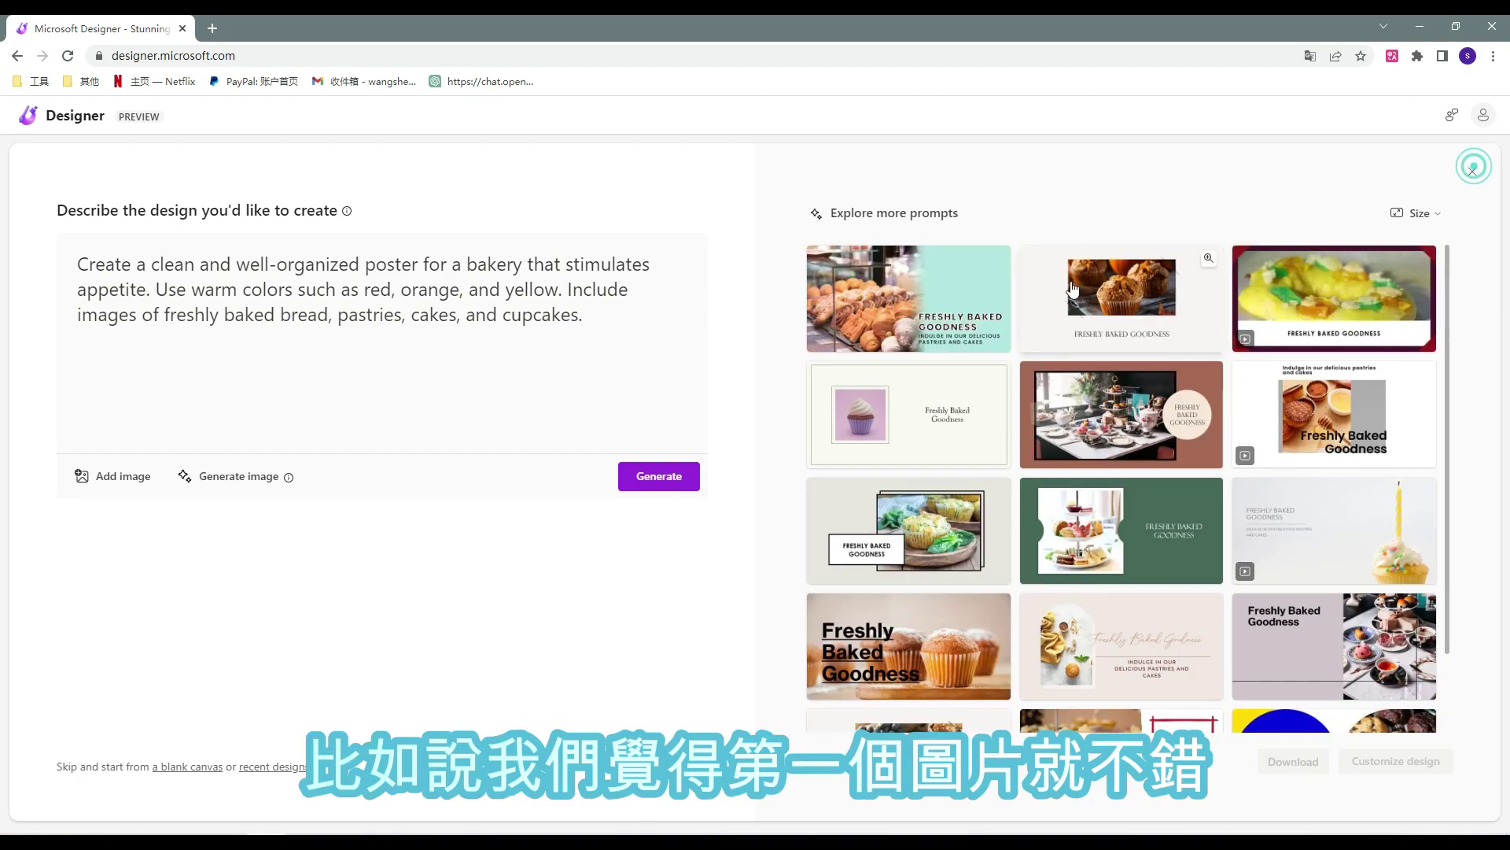
{"action": "left_click", "coordinate": [958, 299]}
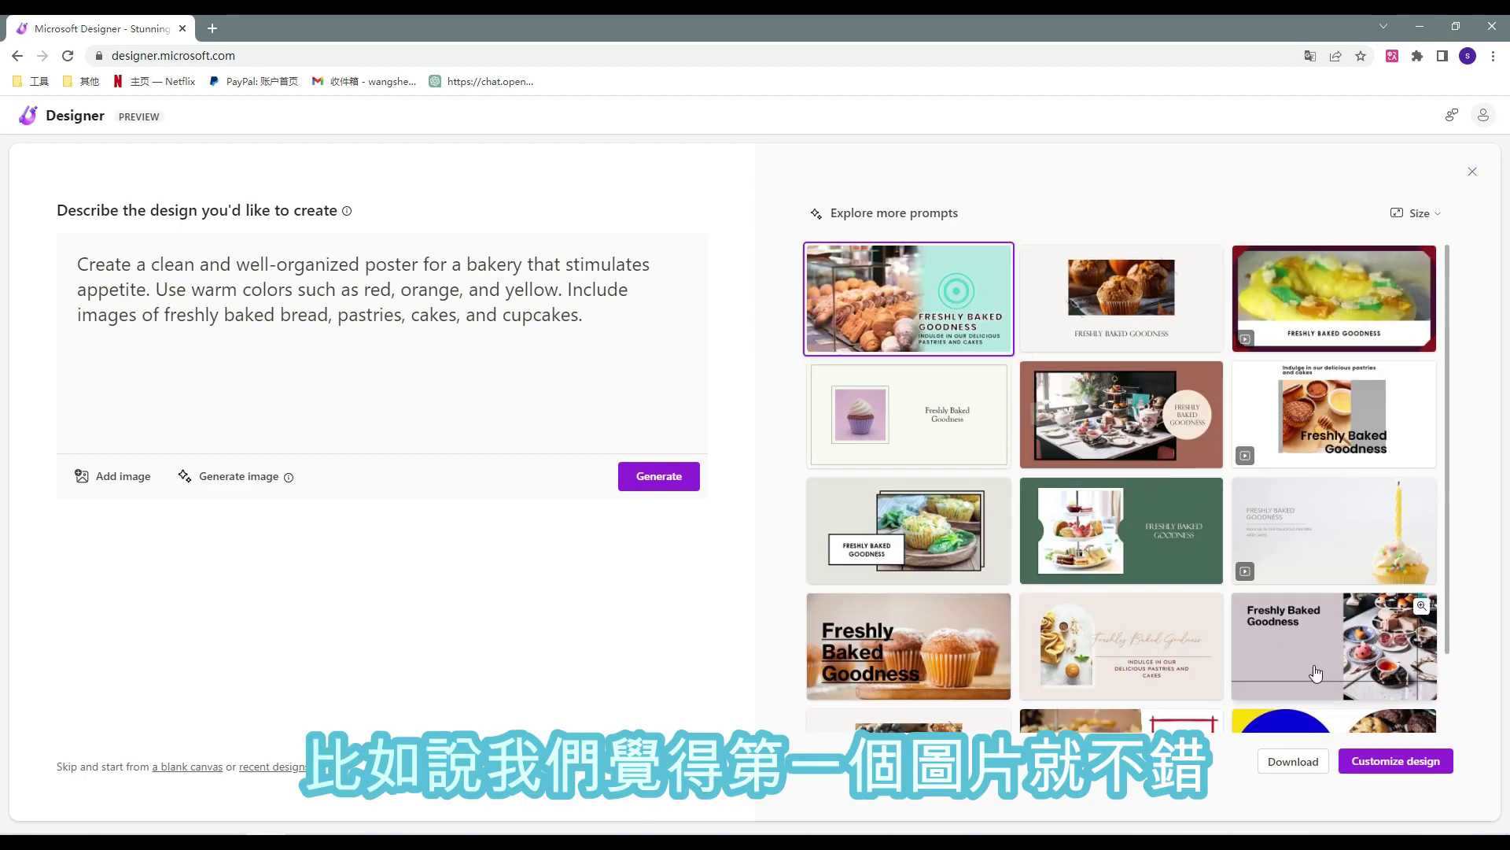
{"action": "left_click", "coordinate": [1390, 777]}
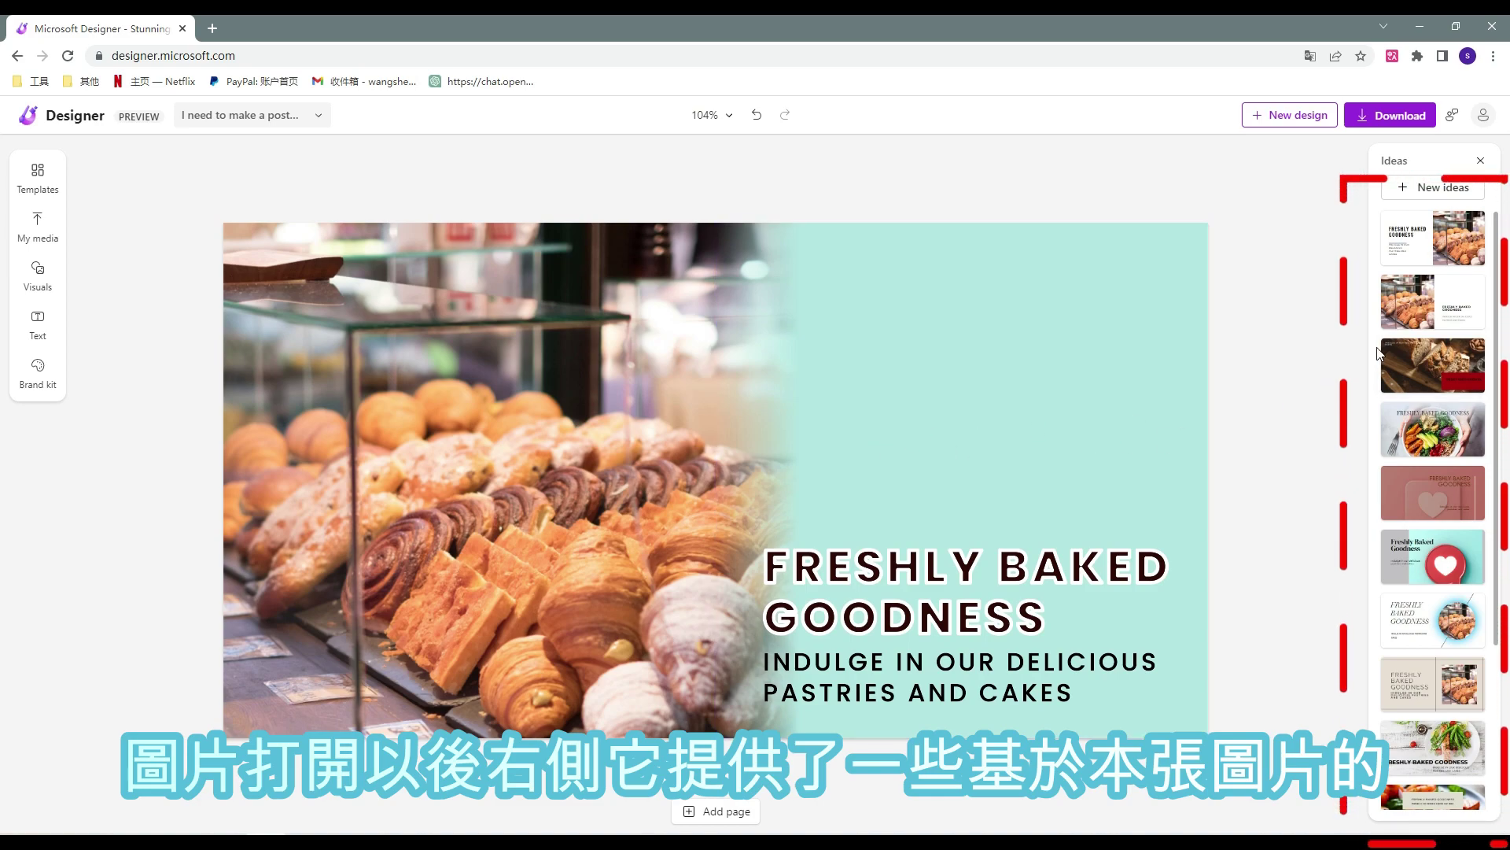
{"action": "left_click", "coordinate": [1433, 253]}
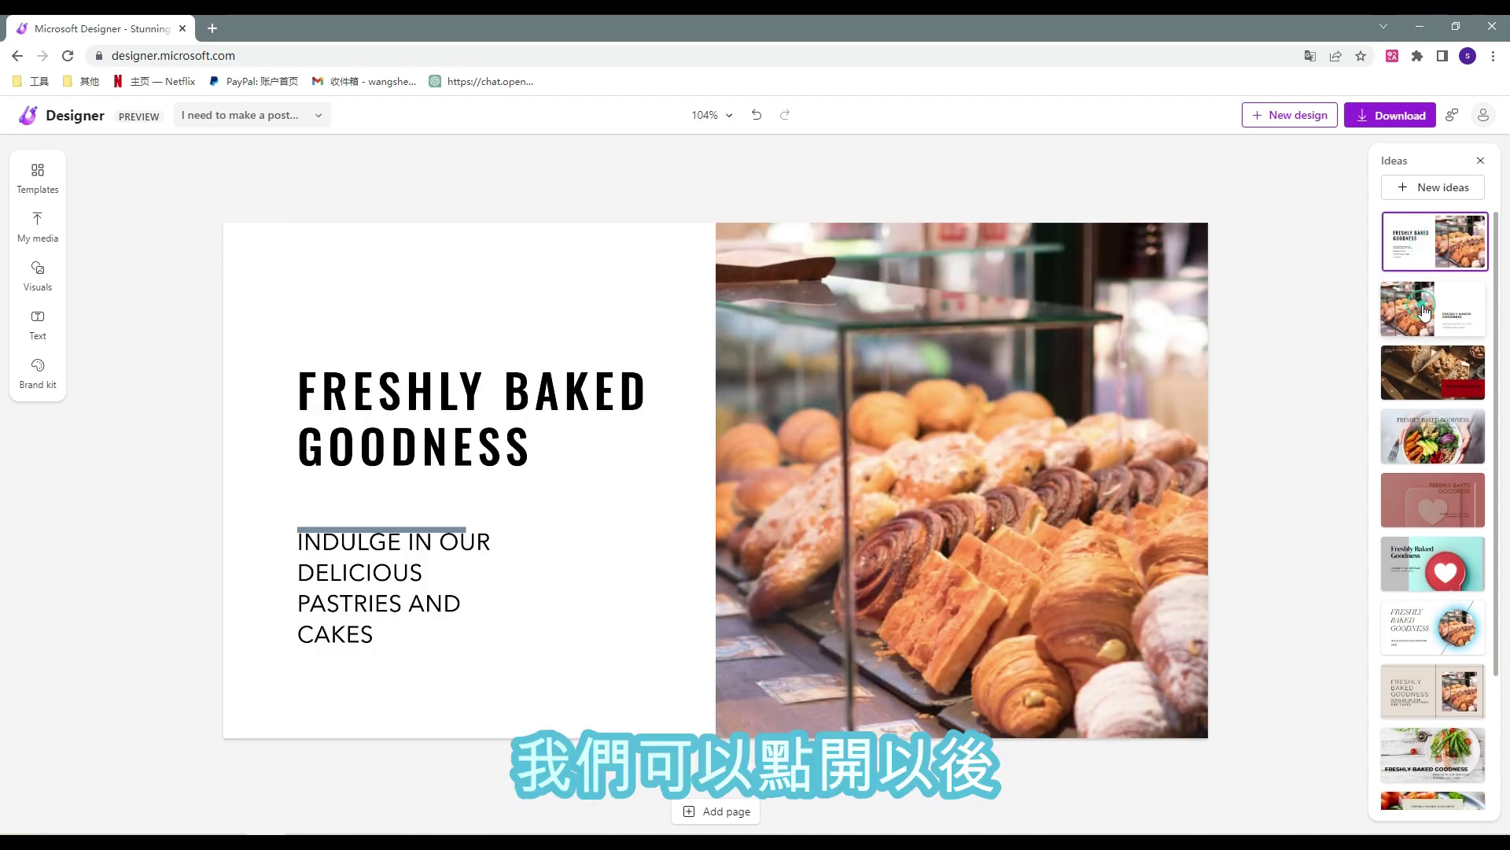
{"action": "left_click", "coordinate": [1420, 307]}
{"action": "scroll", "coordinate": [1418, 508], "scroll_direction": "down", "scroll_amount": 2}
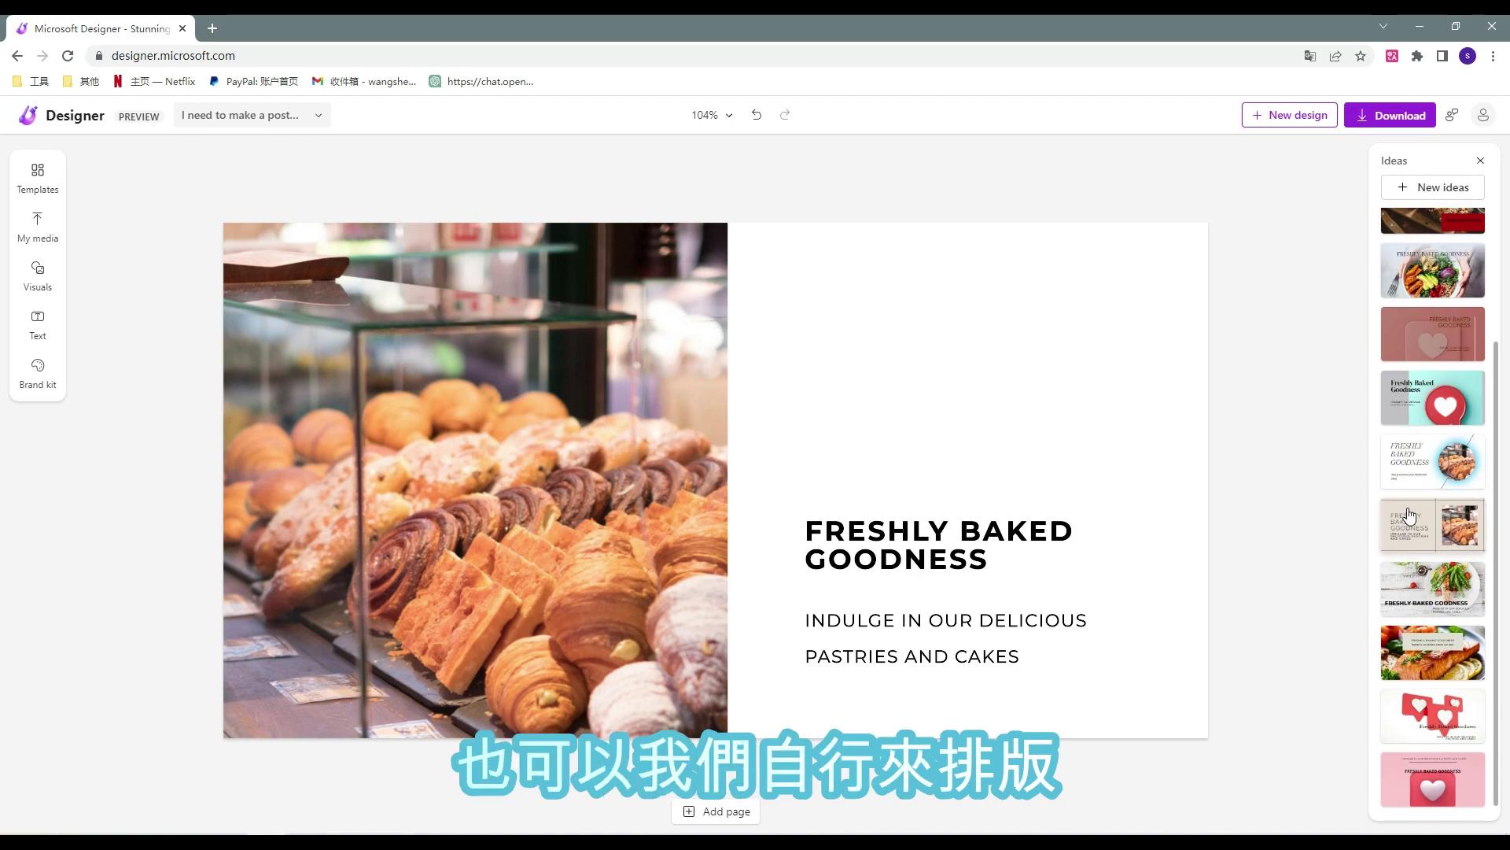
{"action": "left_click", "coordinate": [1411, 515]}
{"action": "key", "text": "ctrl+z"}
- Drag the 'Freshly Baked Goodness' title to the top of the teal area and retype it as '大悦的BAKERY'
{"action": "left_click", "coordinate": [966, 580]}
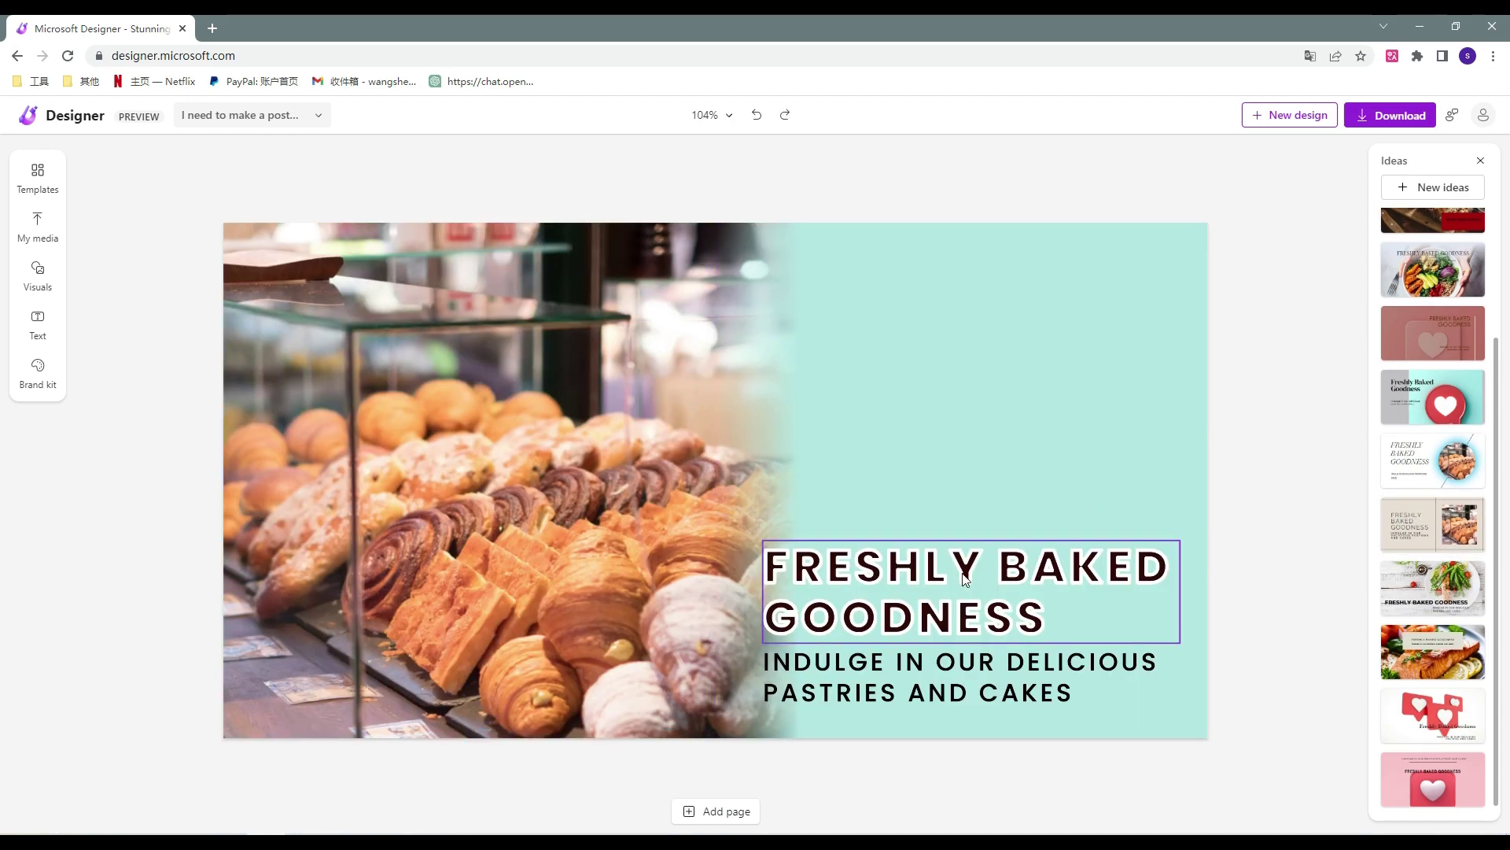
{"action": "left_click_drag", "start_coordinate": [966, 580], "coordinate": [969, 274]}
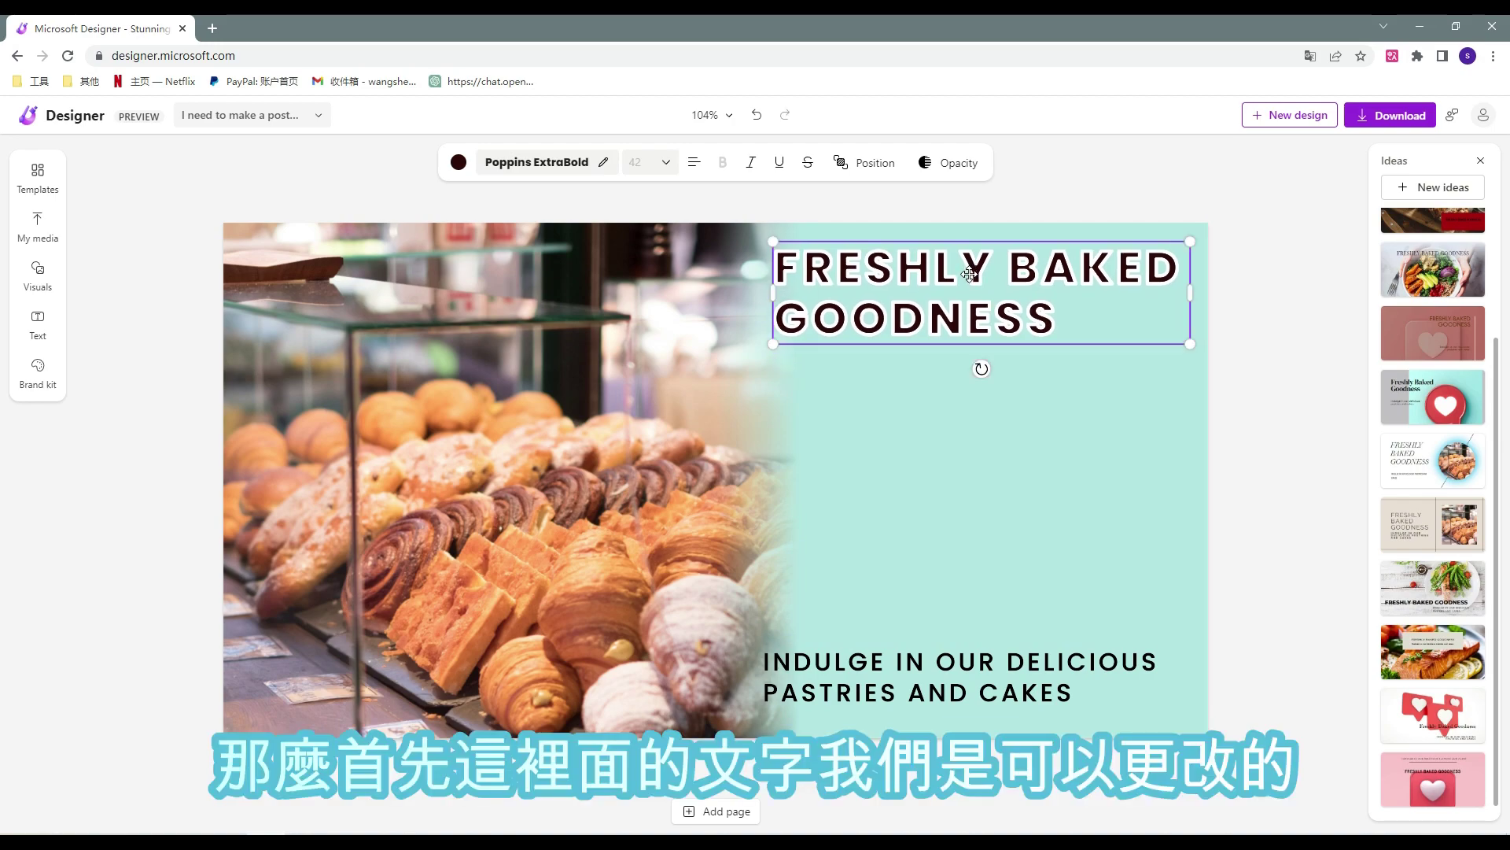
{"action": "left_click", "coordinate": [969, 274]}
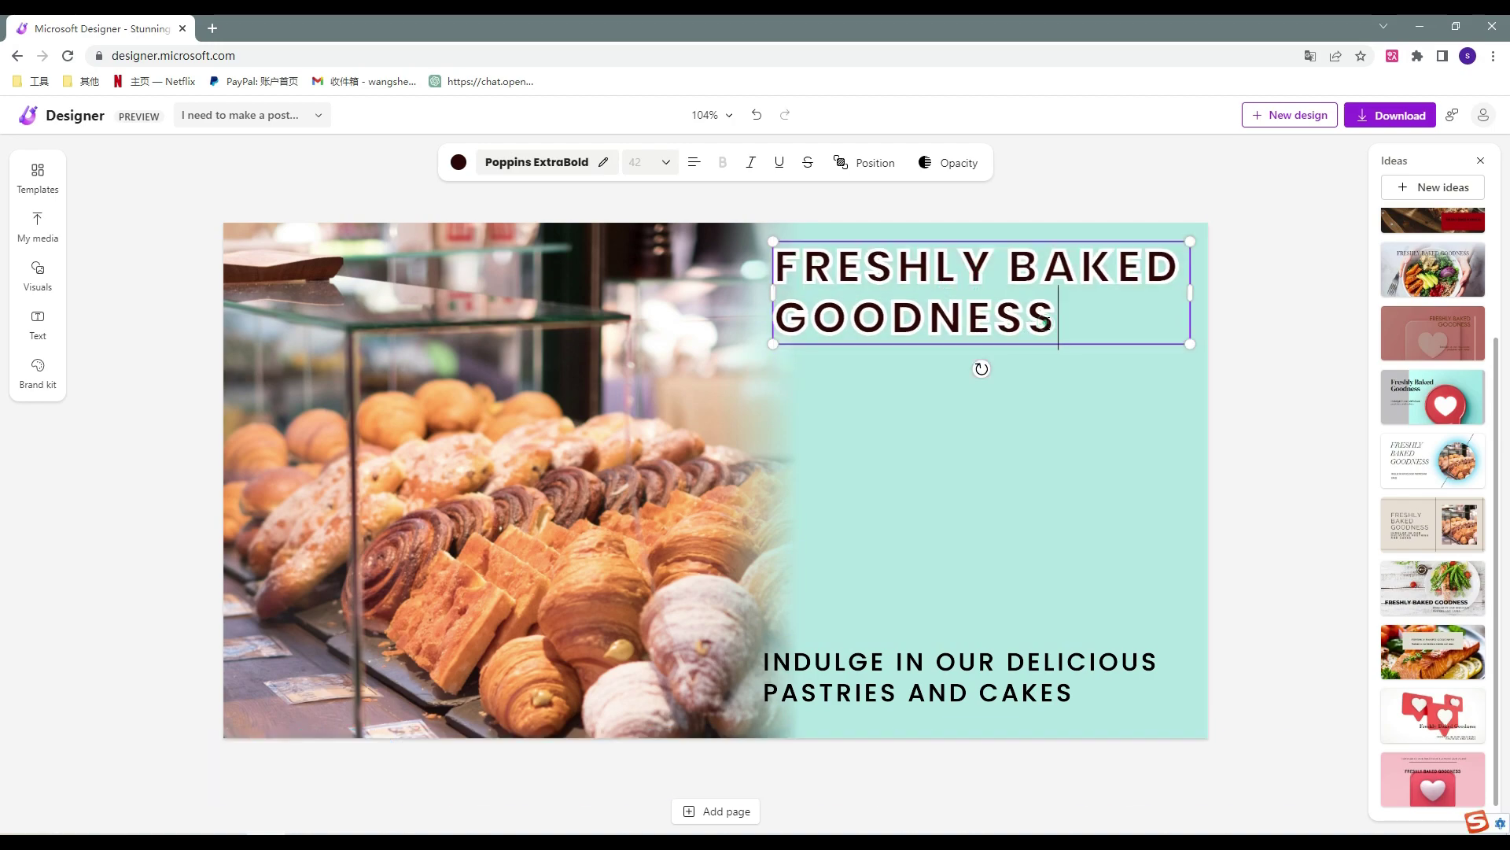
{"action": "left_click_drag", "start_coordinate": [1047, 322], "coordinate": [795, 272]}
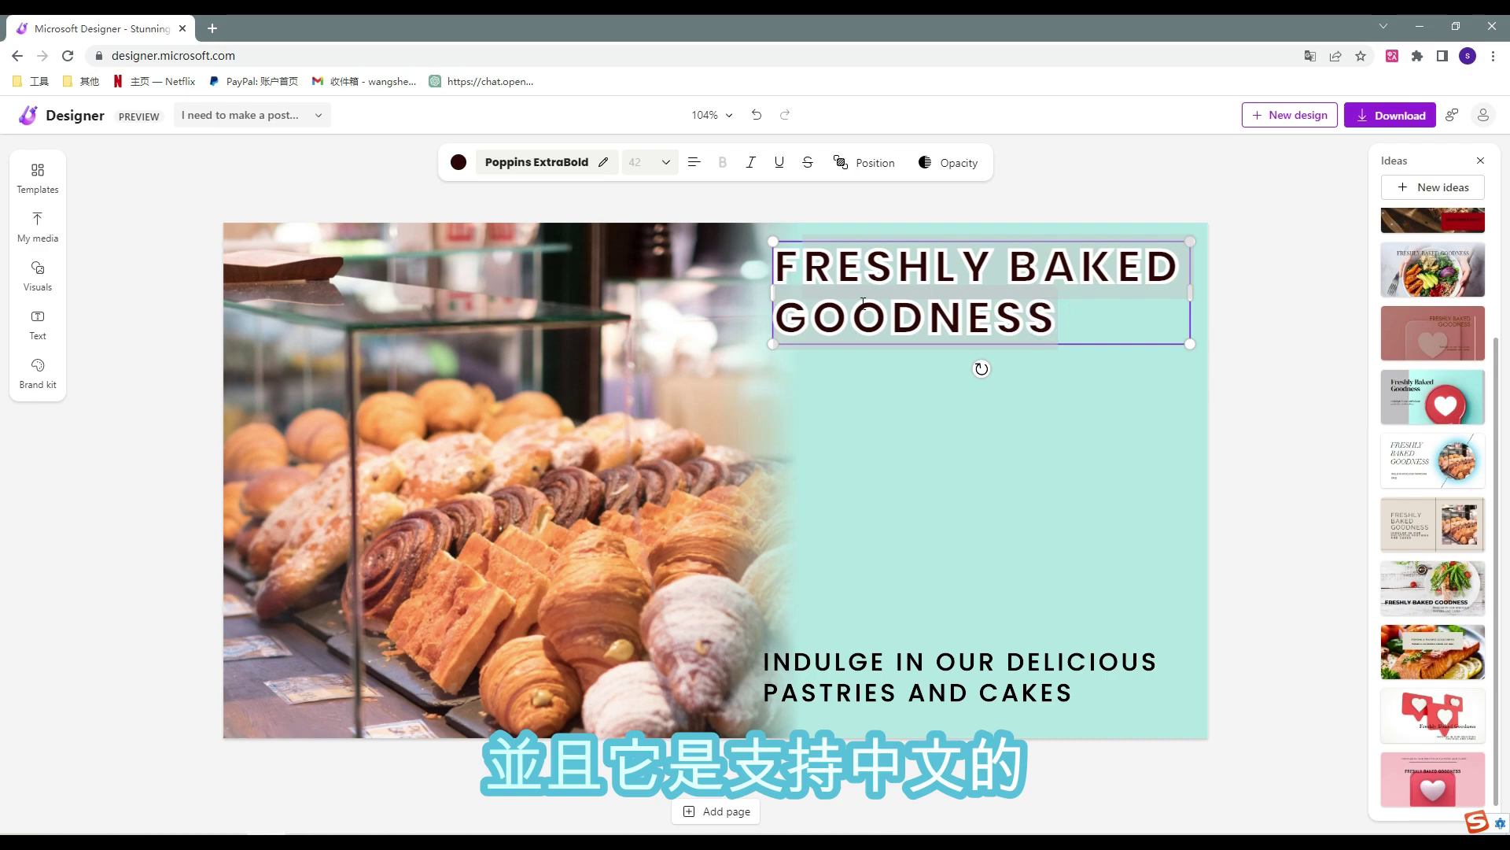
{"action": "type", "text": "大悦的BAKERY"}
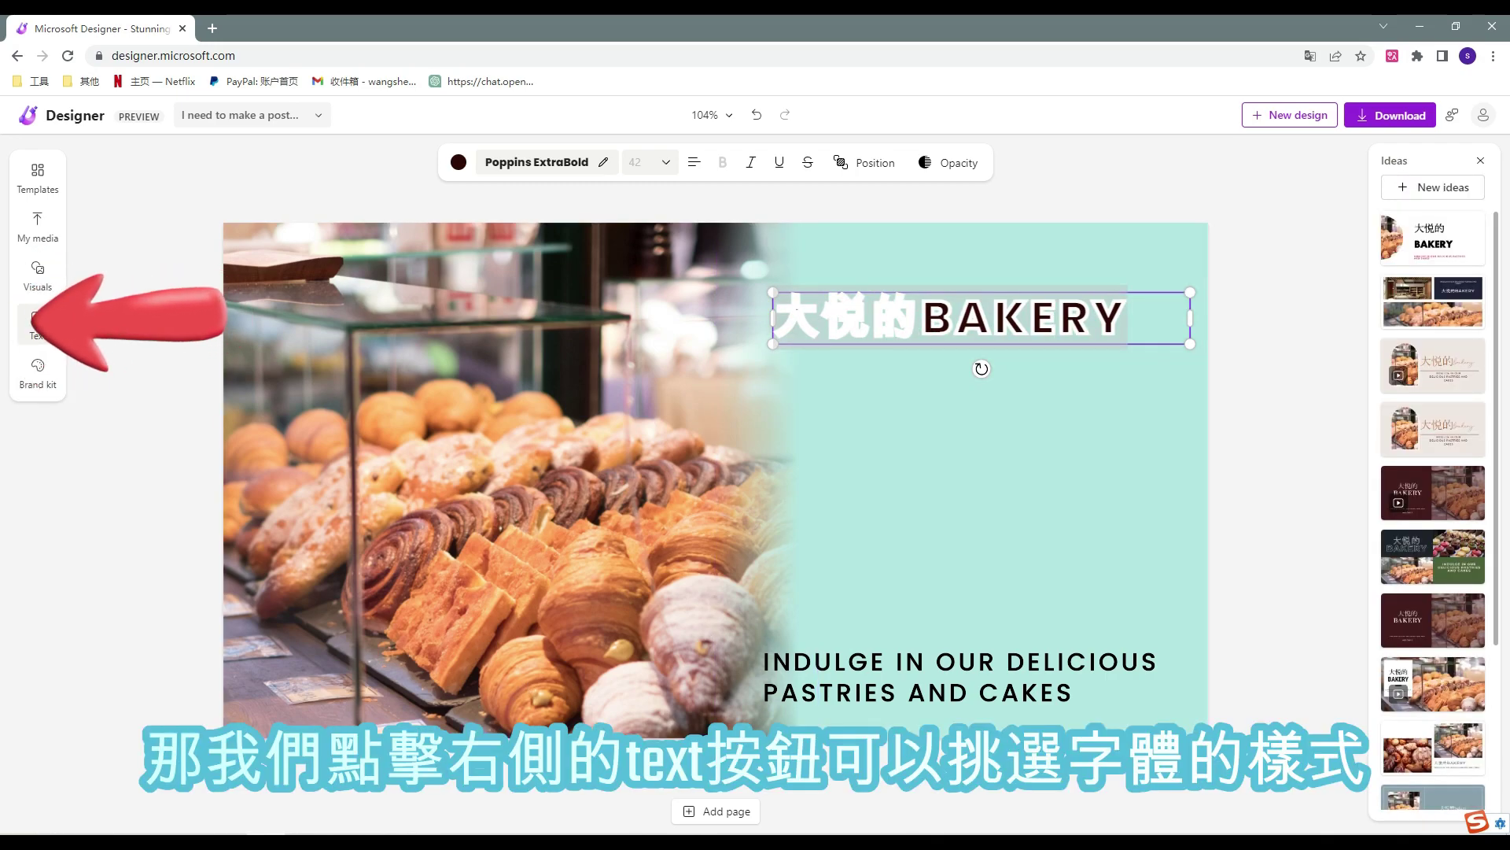
- Add a '线上促销会' heading, with body text giving the YouTube channel link and '时间：2023年7月18日' beneath it
{"action": "left_click", "coordinate": [37, 323]}
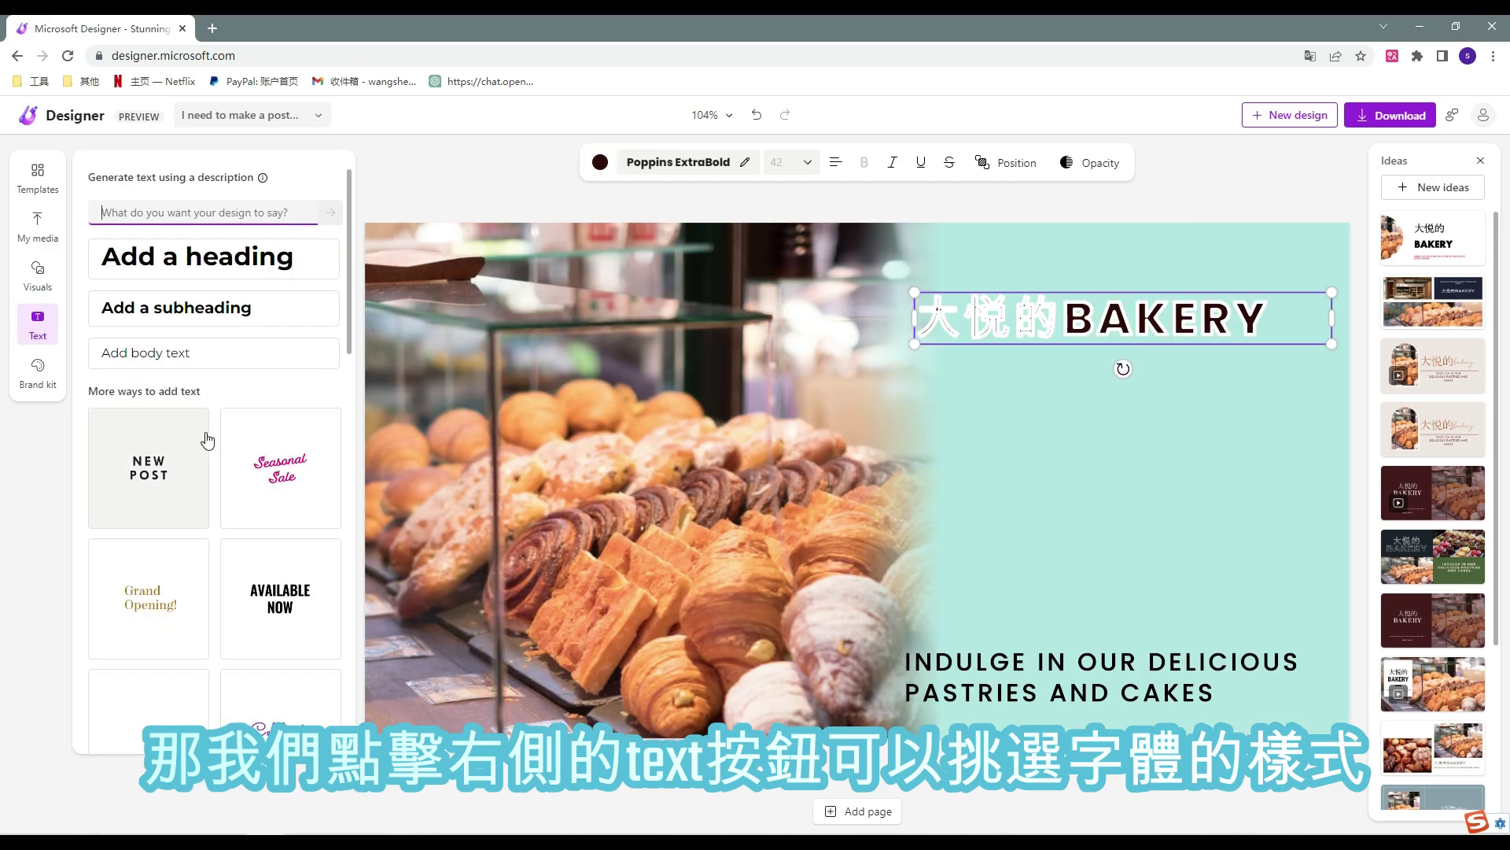
{"action": "left_click_drag", "start_coordinate": [196, 257], "coordinate": [1087, 321]}
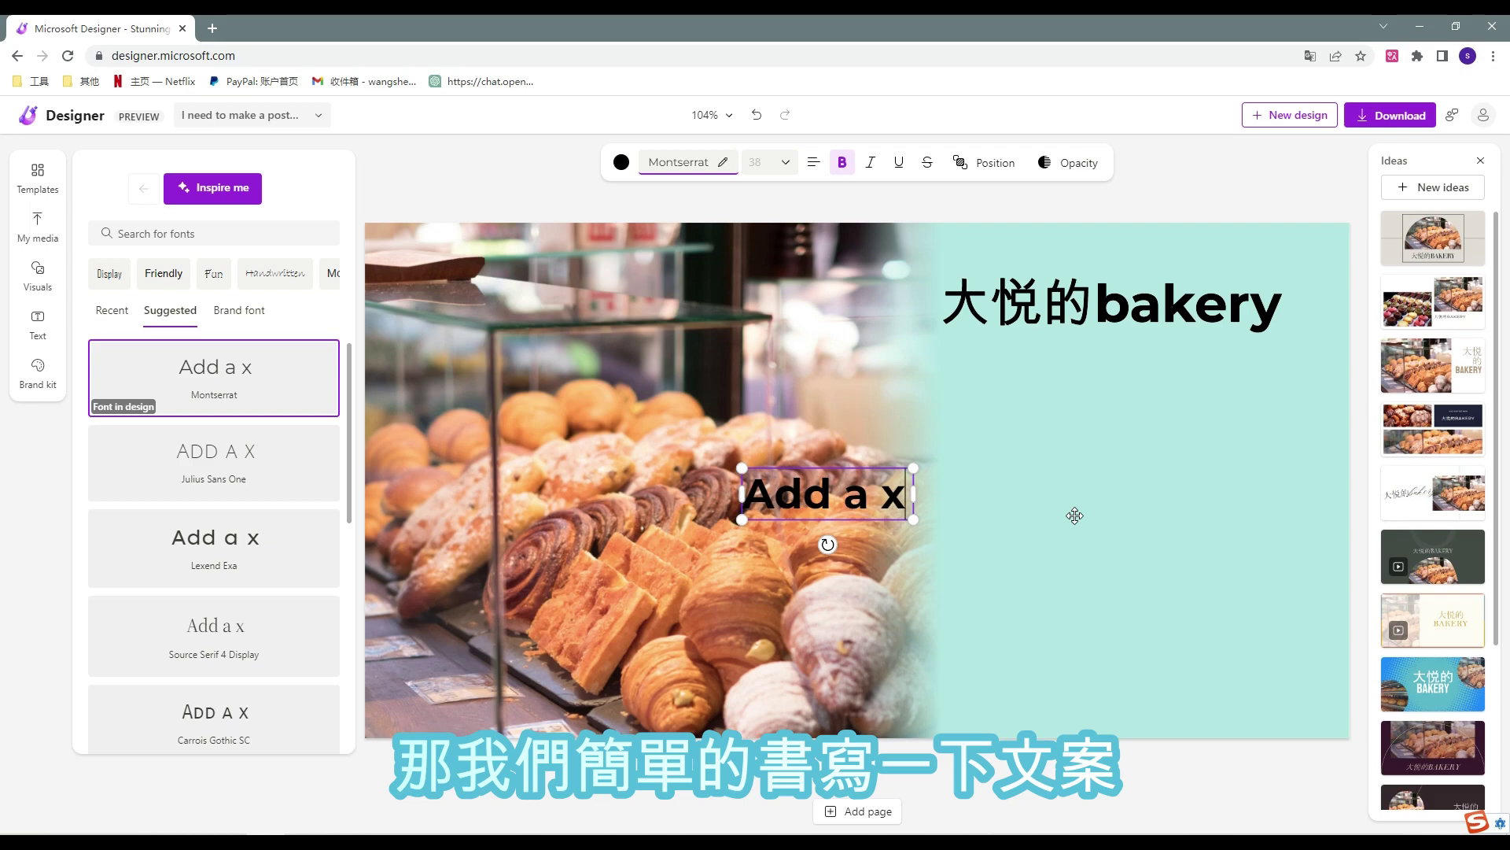
{"action": "key", "text": "BackSpace"}
{"action": "key", "text": "BackSpace"}
{"action": "key", "text": "BackSpace"}
{"action": "key", "text": "BackSpace"}
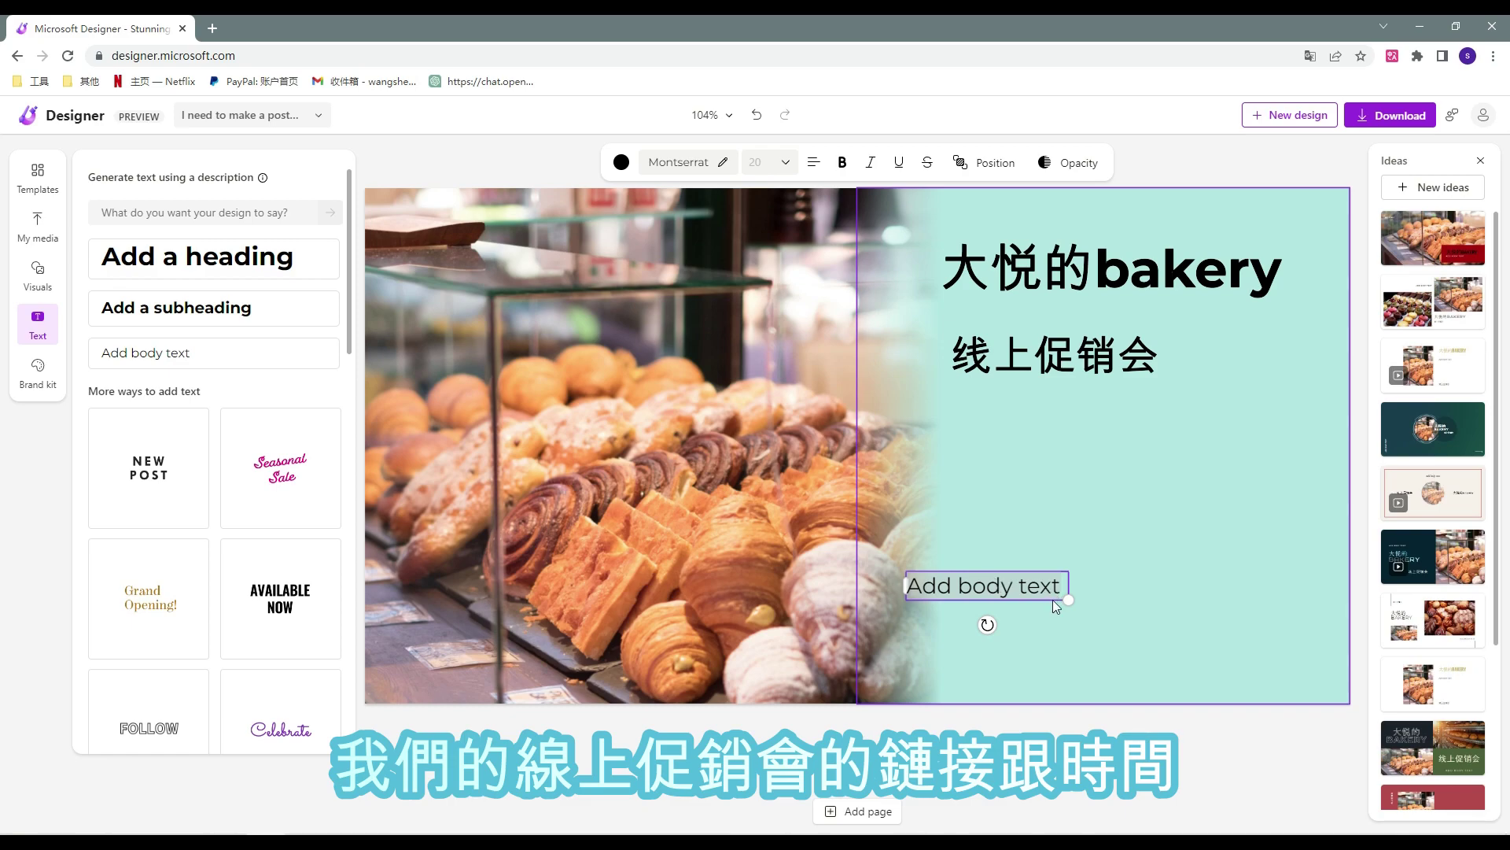
{"action": "key", "text": "ctrl+v"}
{"action": "key", "text": "BackSpace"}
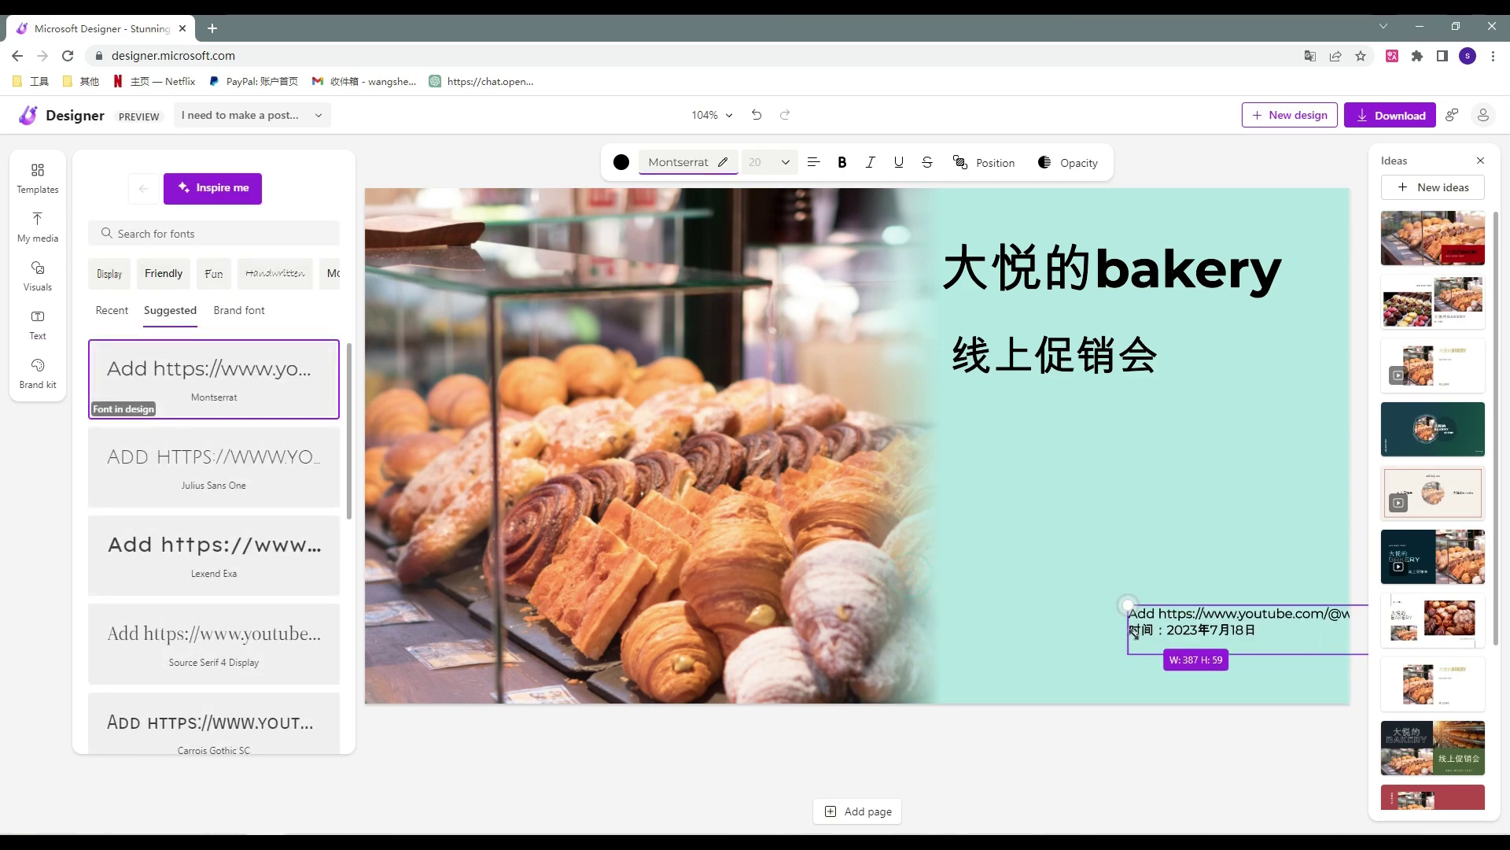
{"action": "left_click_drag", "start_coordinate": [1023, 621], "coordinate": [1022, 453]}
{"action": "left_click", "coordinate": [1015, 343]}
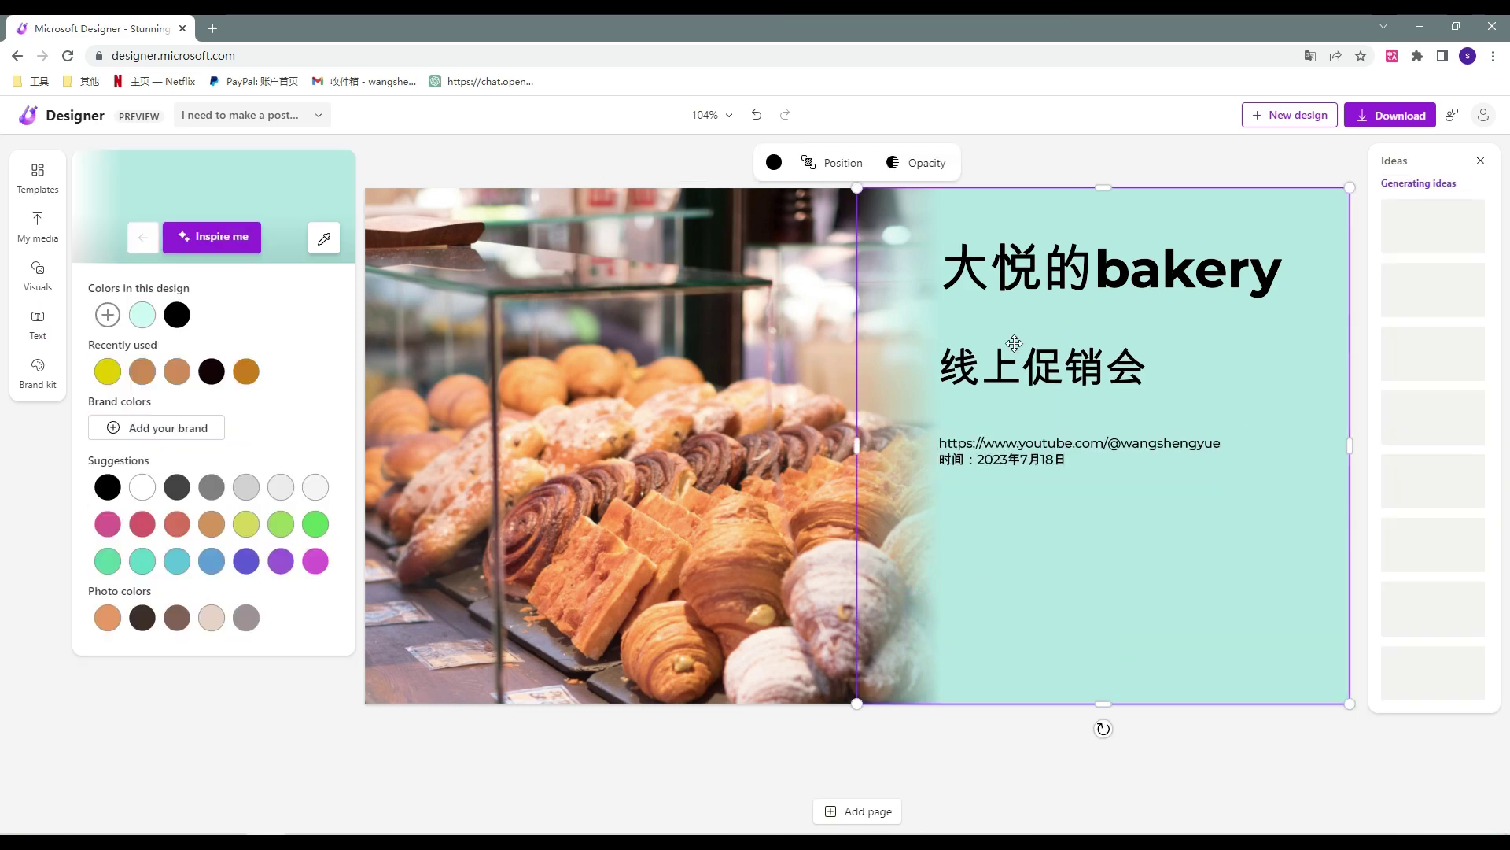
- Apply an Inspire me colour scheme: green title and subheading, golden link and date
{"action": "left_click", "coordinate": [1066, 282]}
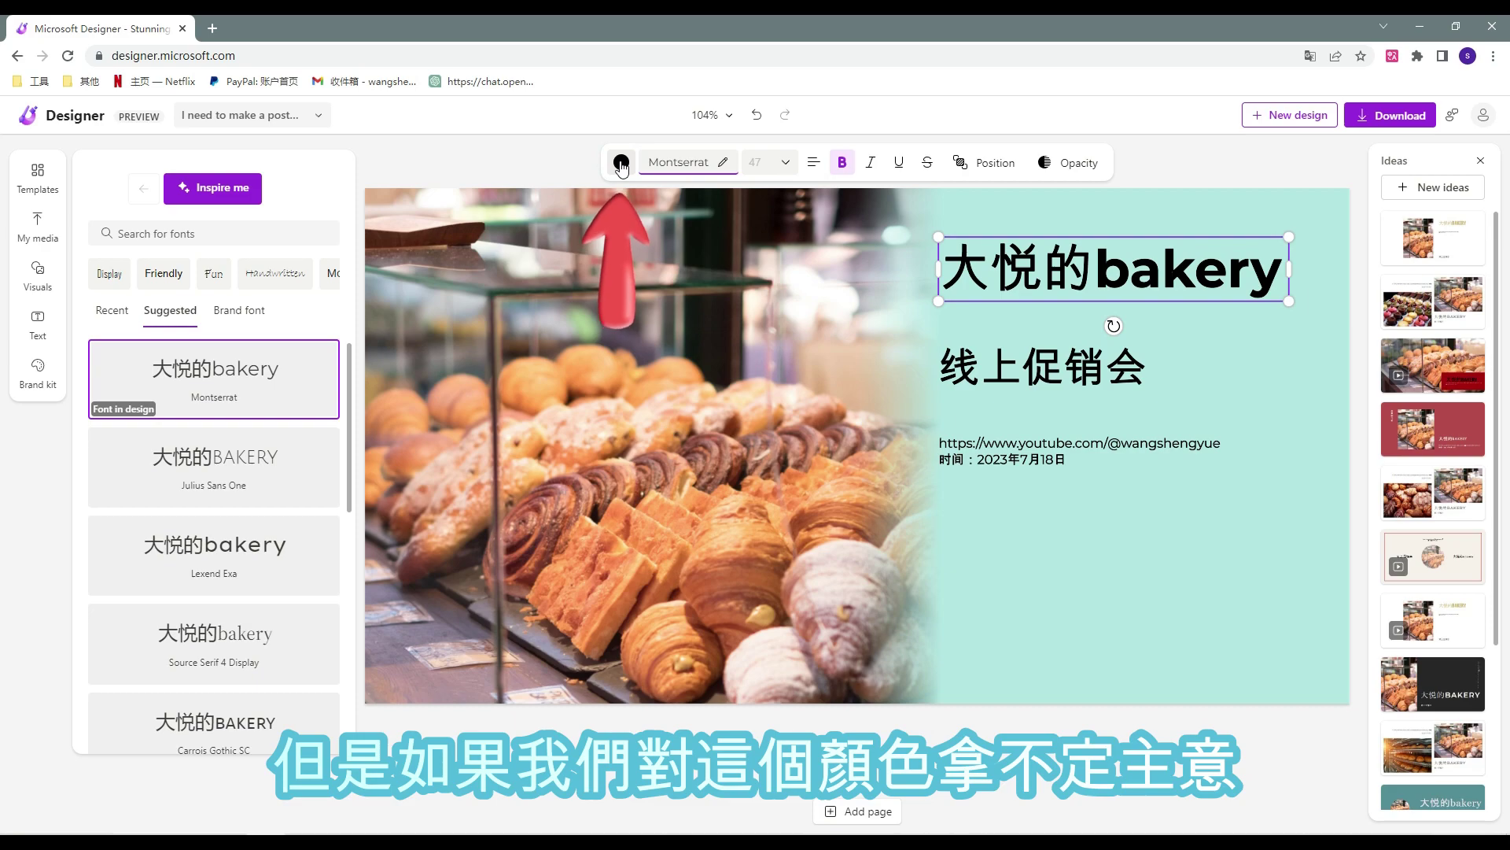
{"action": "left_click", "coordinate": [622, 163]}
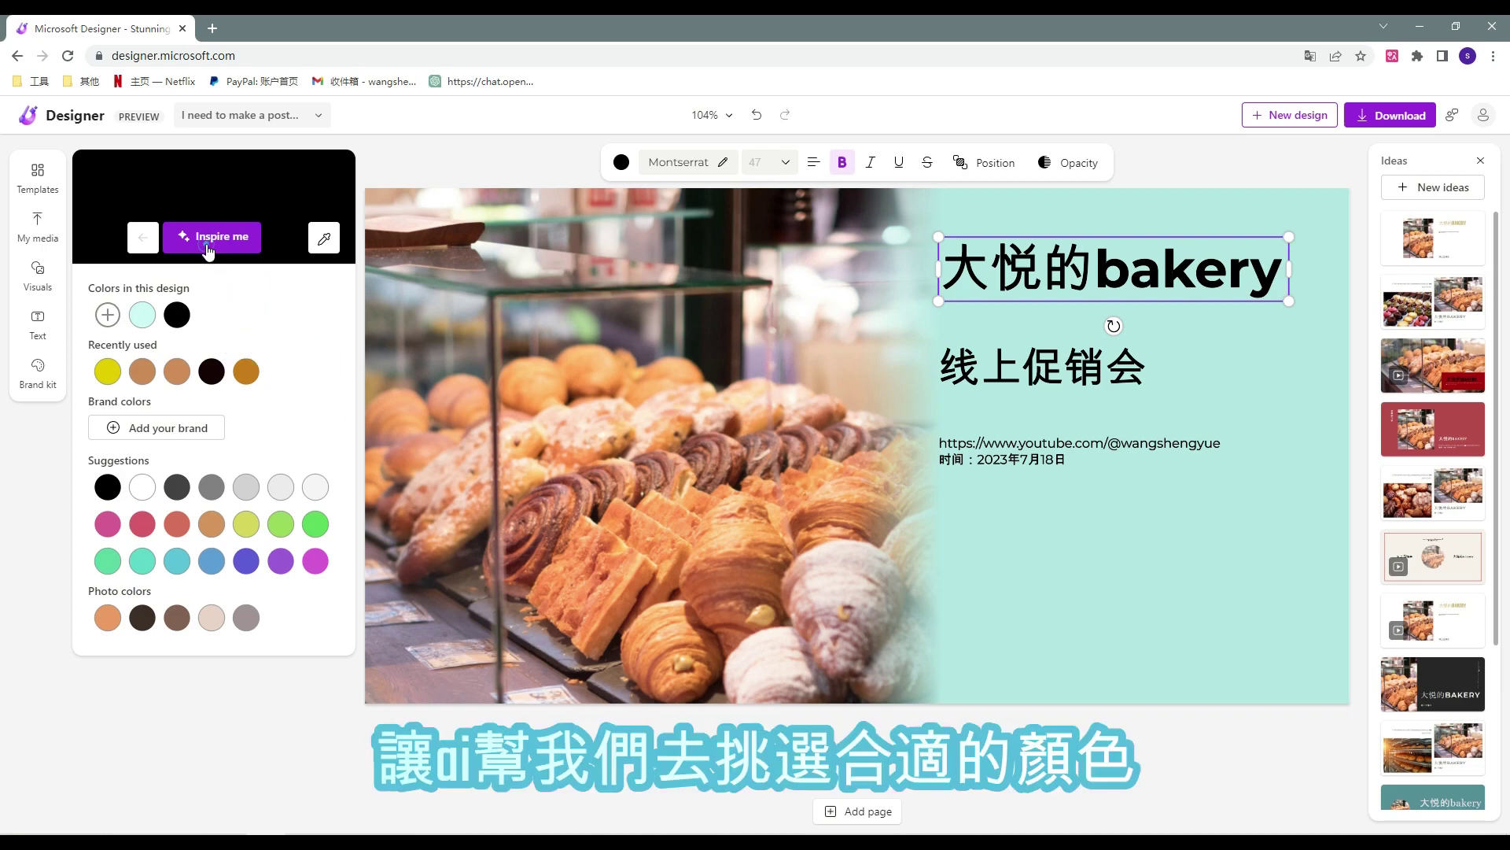
{"action": "left_click", "coordinate": [208, 247]}
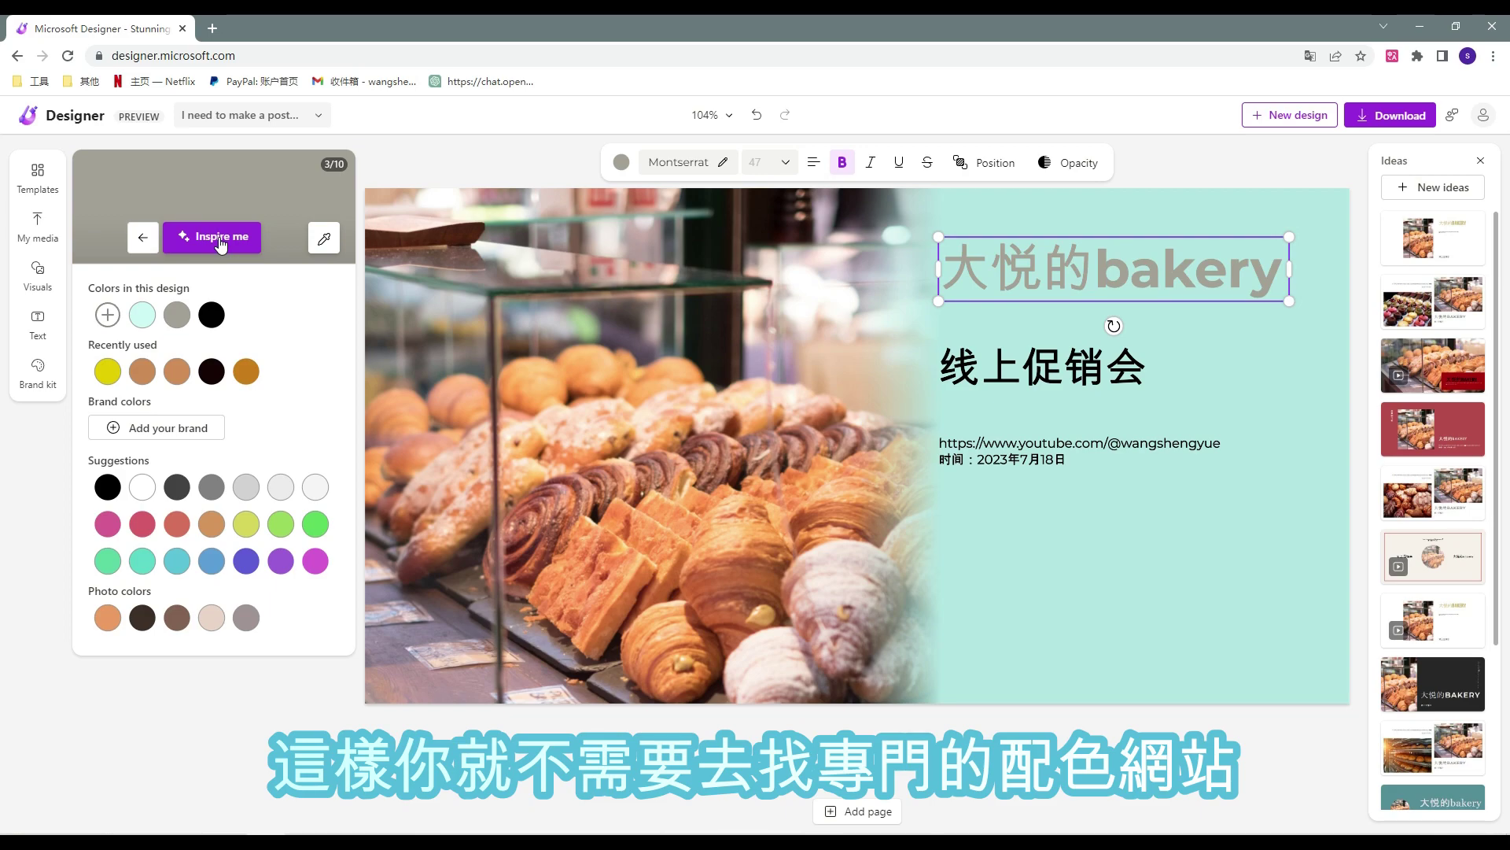
{"action": "left_click", "coordinate": [221, 247]}
{"action": "left_click", "coordinate": [220, 246]}
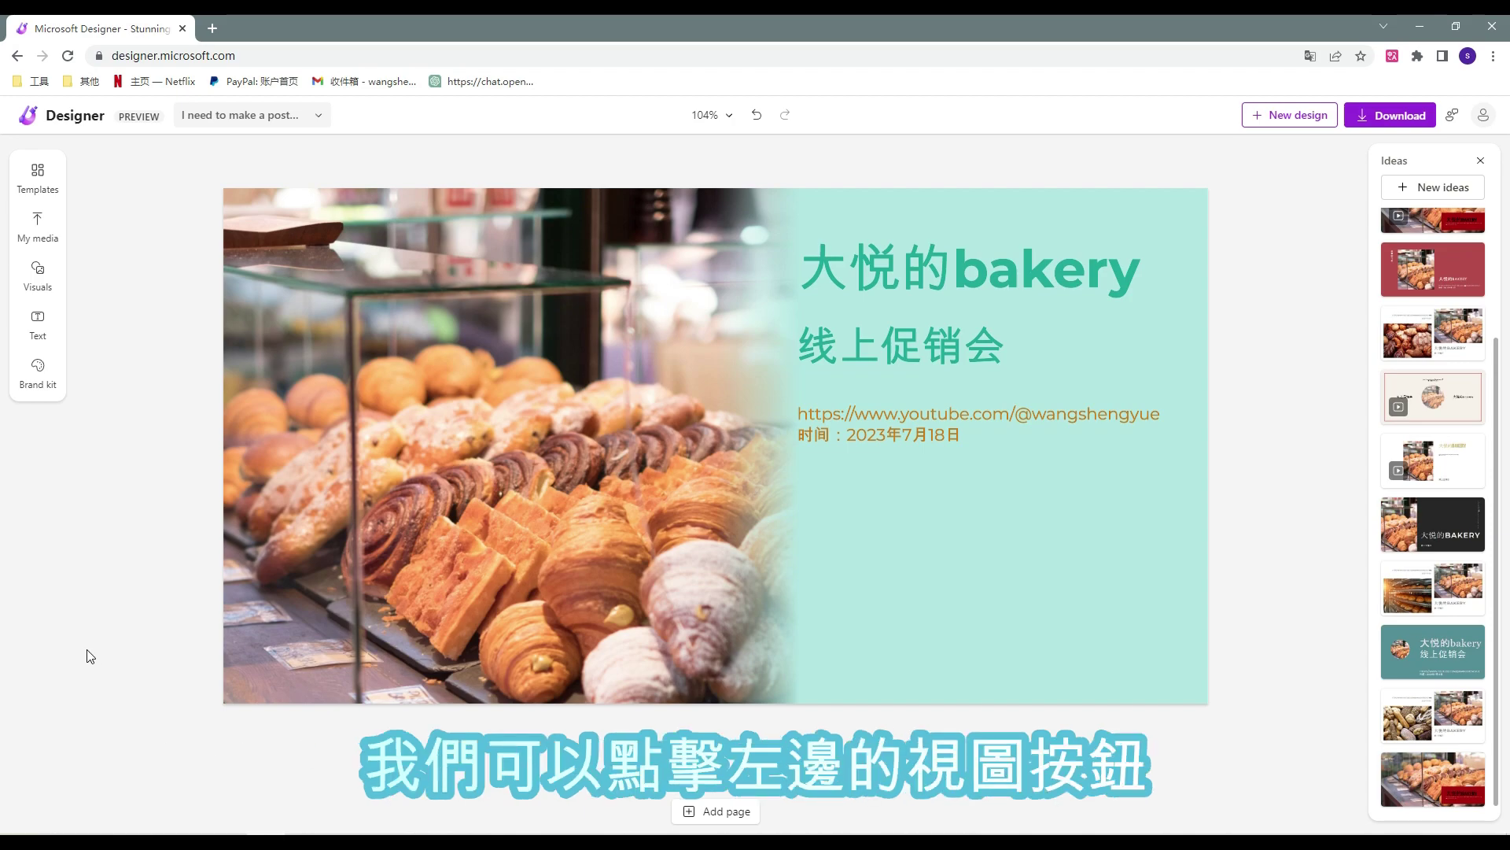
- Browse the Visuals Photos, Graphics and Videos tabs, then switch to AI image Generate
{"action": "left_click", "coordinate": [37, 277]}
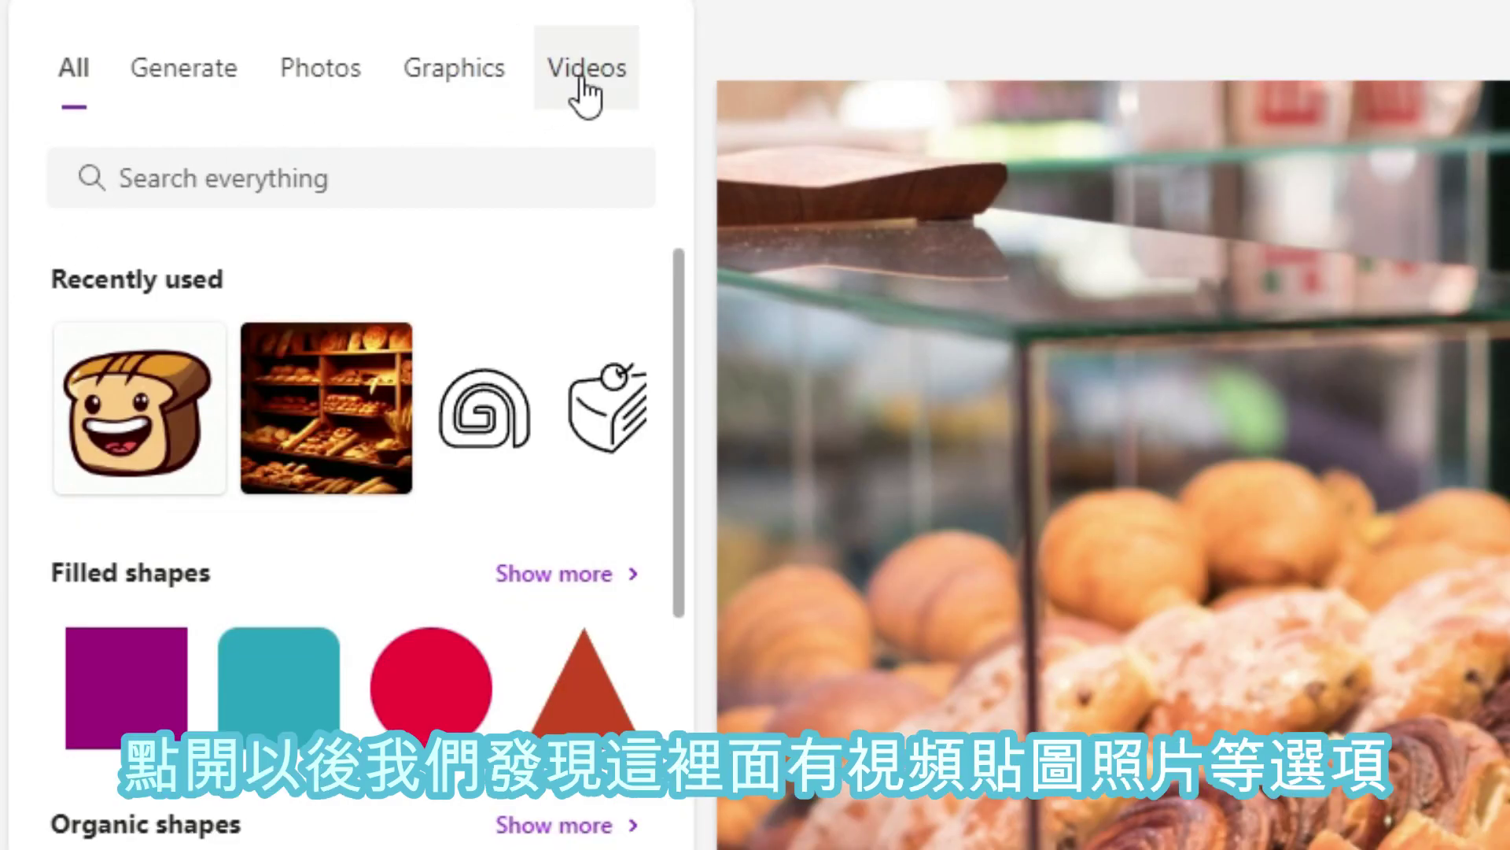
{"action": "left_click", "coordinate": [324, 71]}
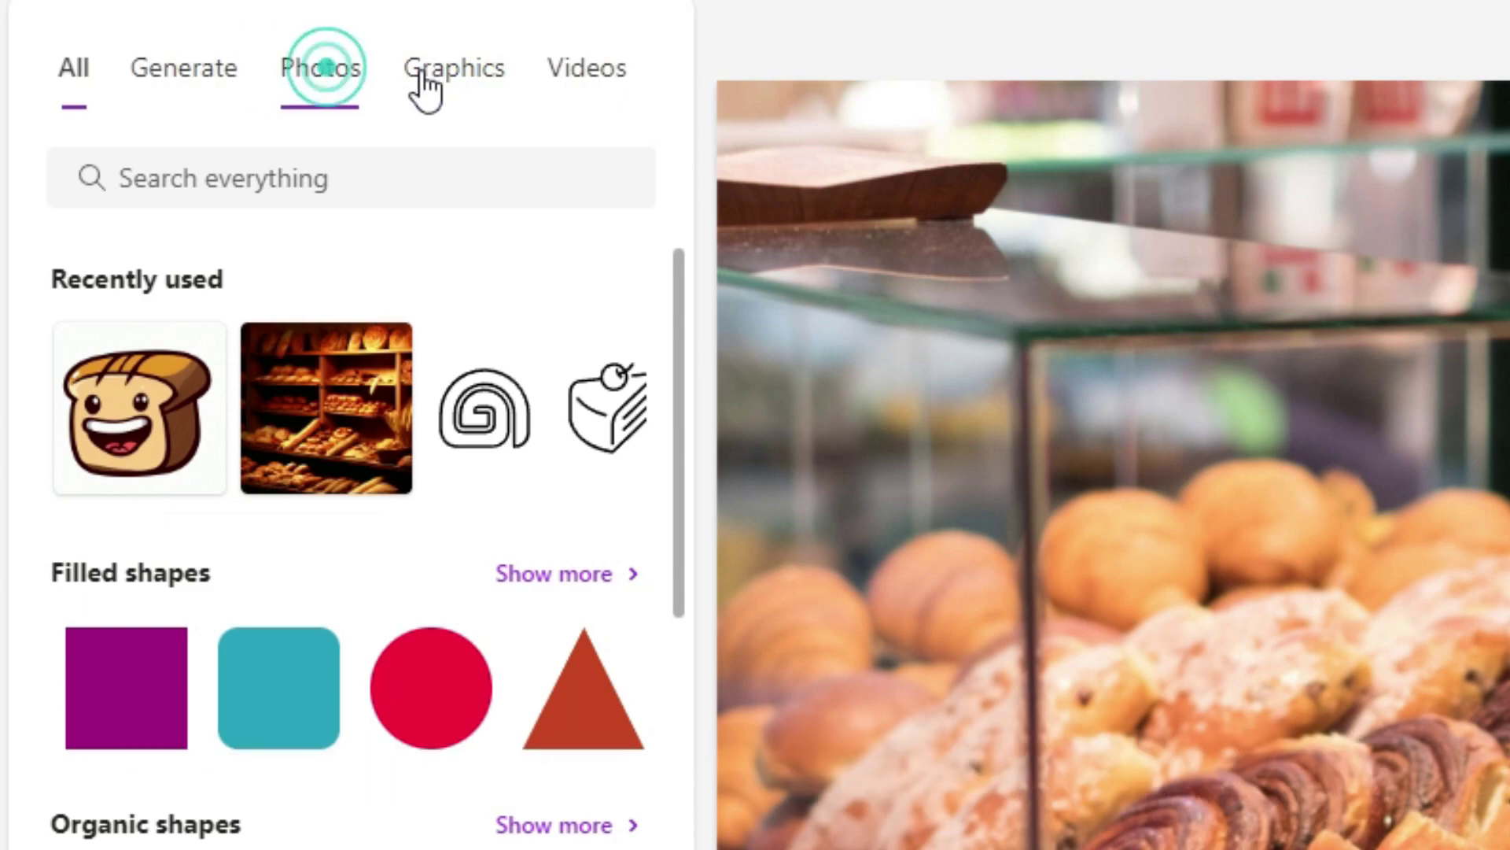
{"action": "left_click", "coordinate": [392, 72]}
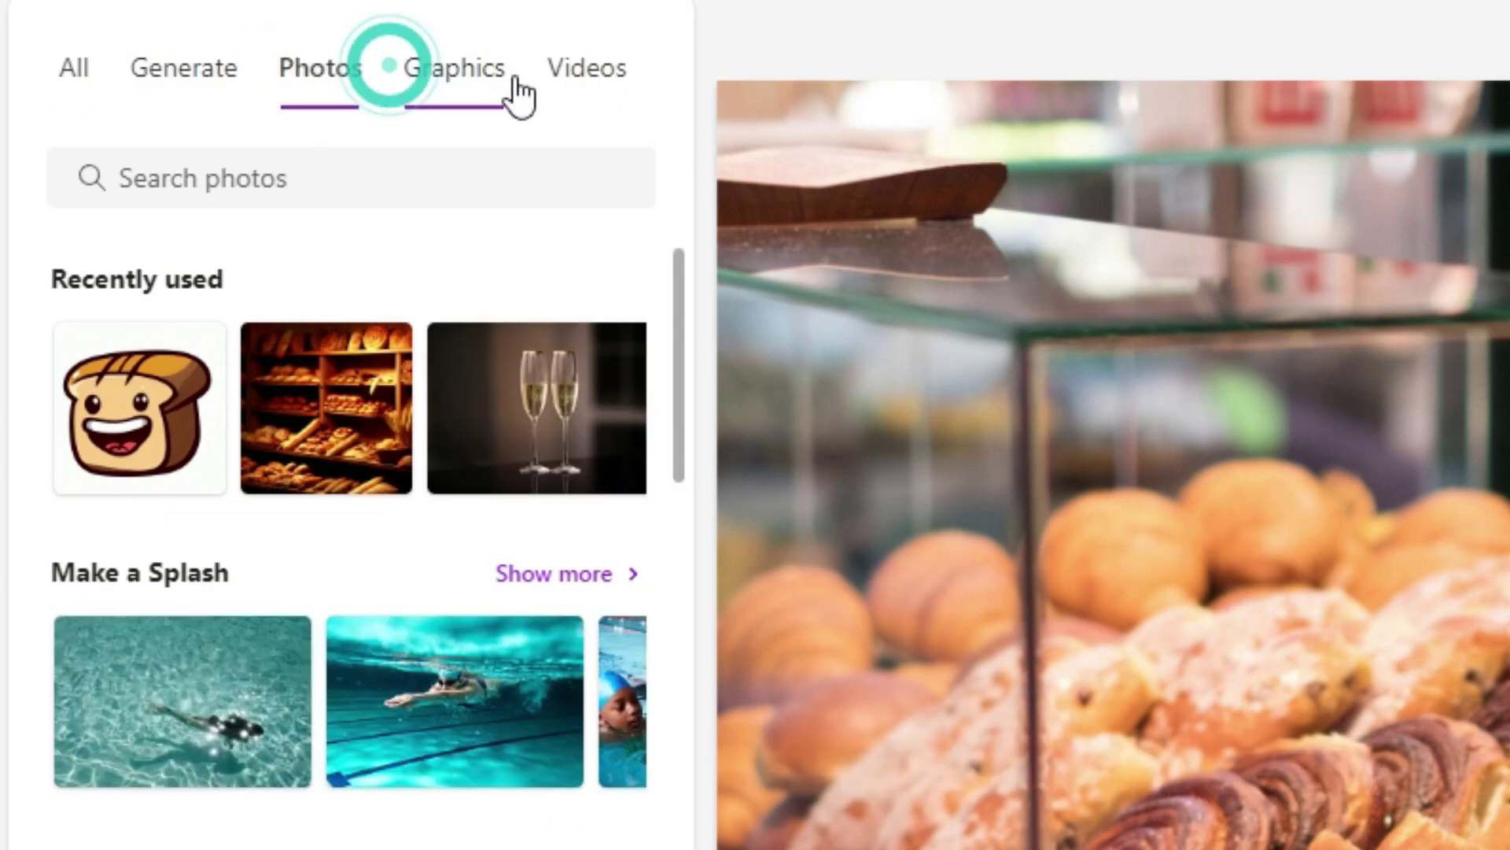
{"action": "left_click", "coordinate": [547, 74]}
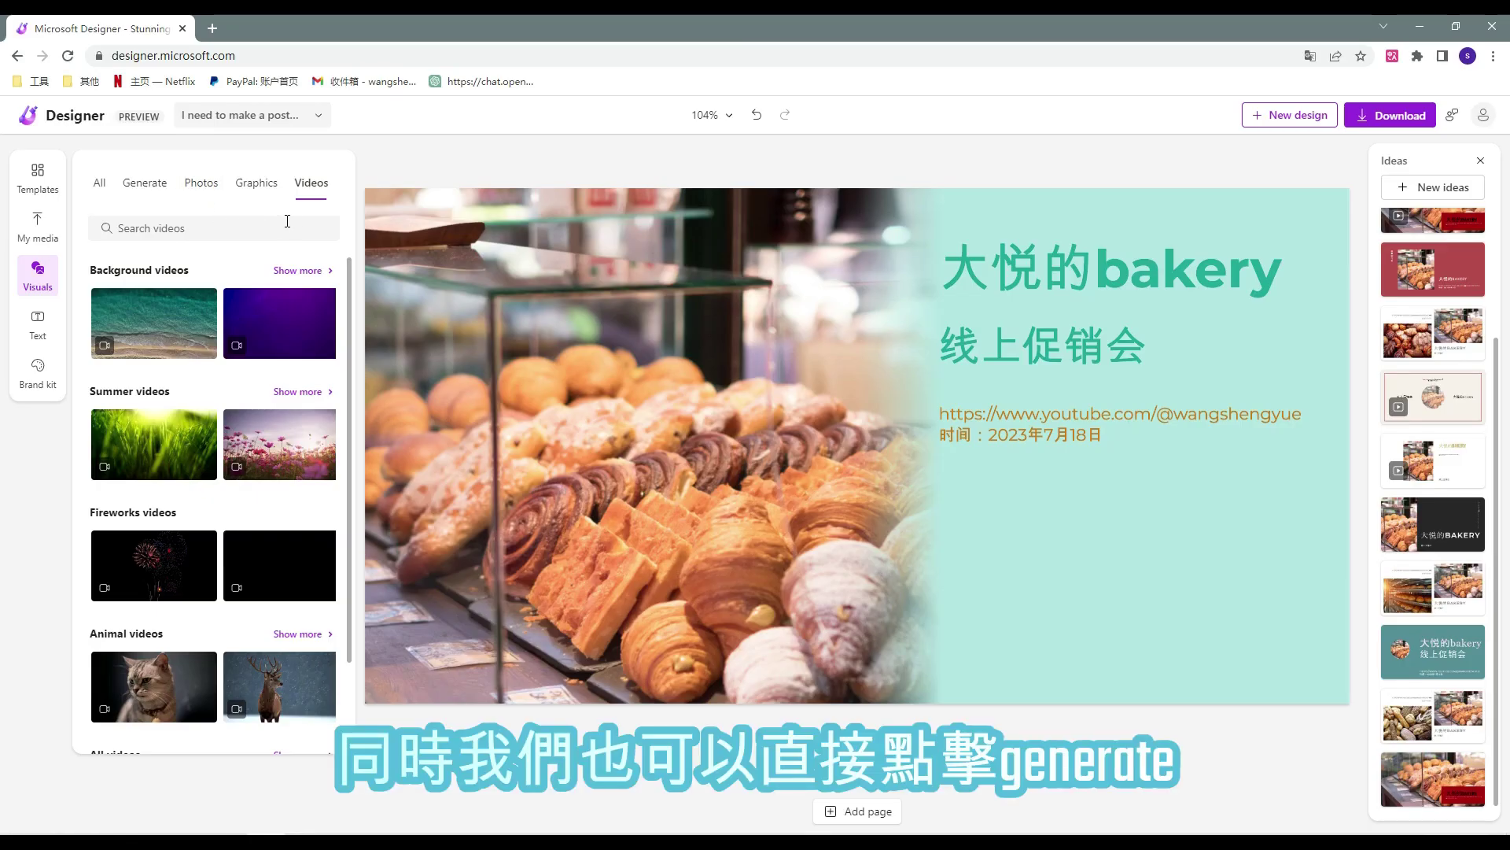
{"action": "left_click", "coordinate": [154, 188]}
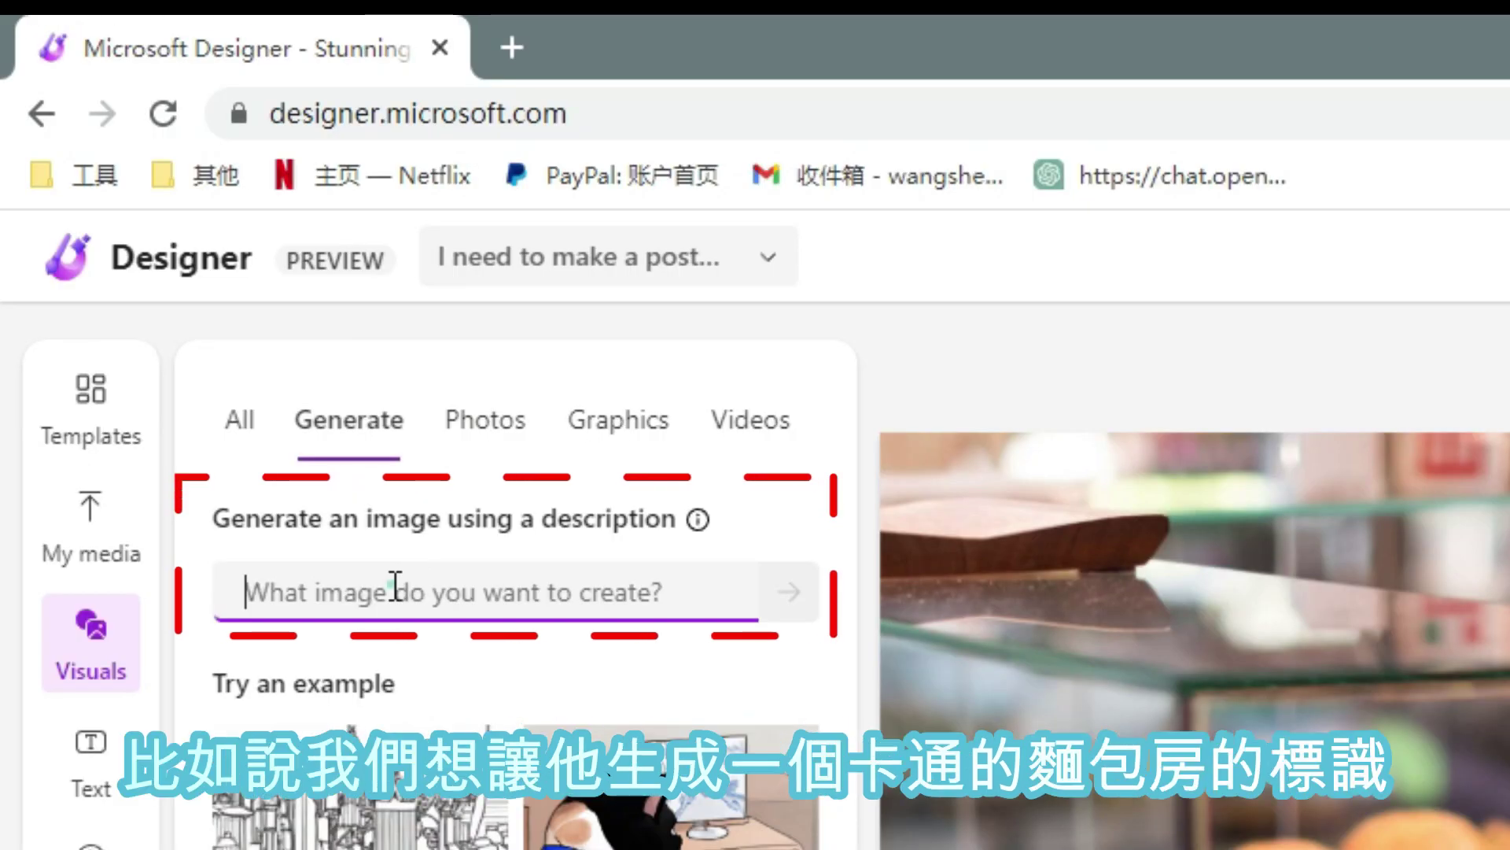
- Generate a 'Cartoon Bakery Logo' image, add the third result and shrink it into the lower right
{"action": "left_click", "coordinate": [143, 257]}
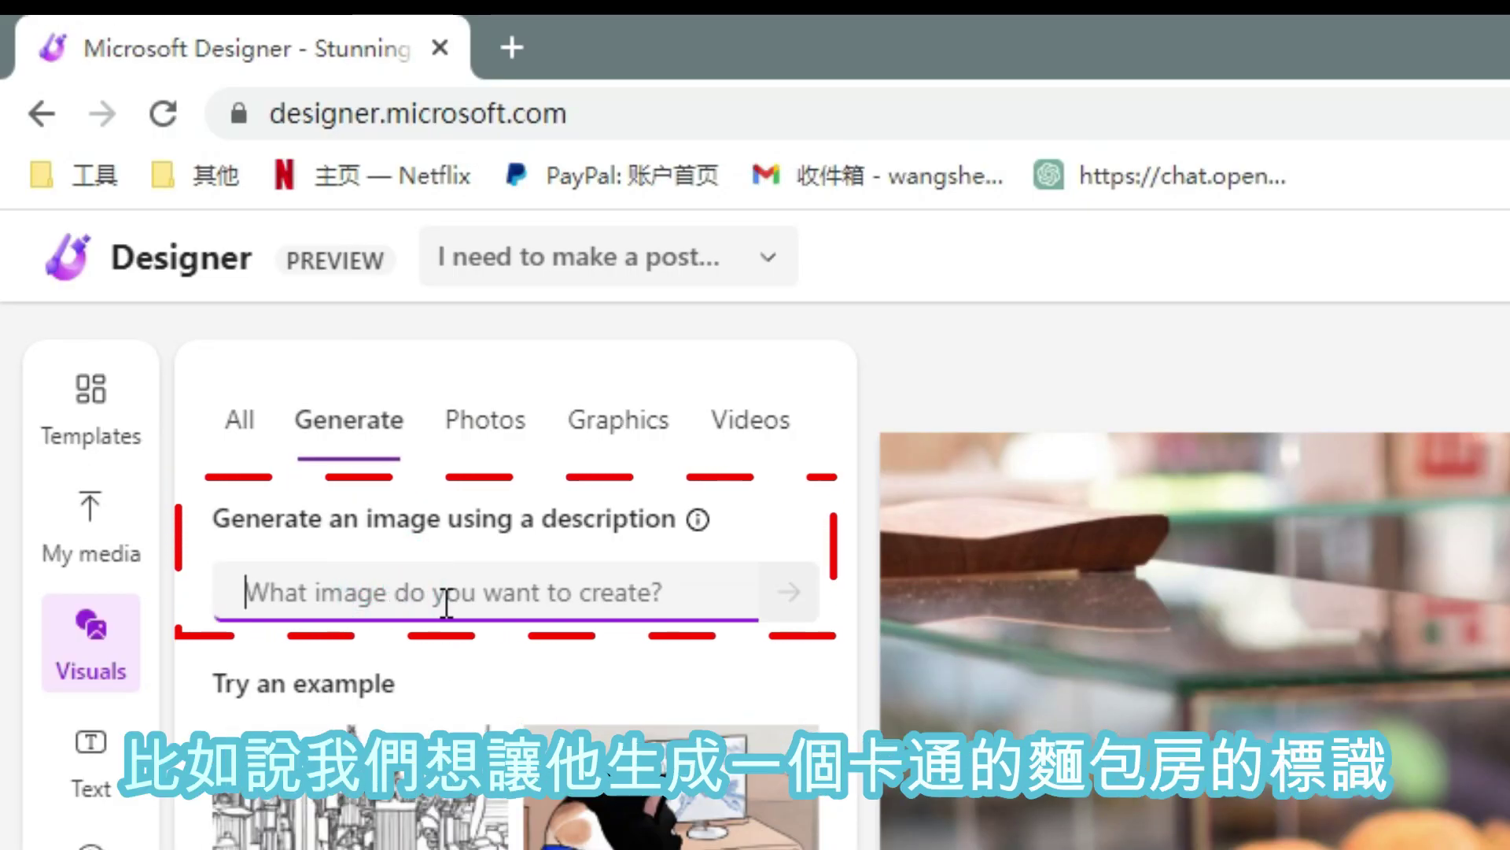
{"action": "type", "text": "Cartoon Bakery Logo"}
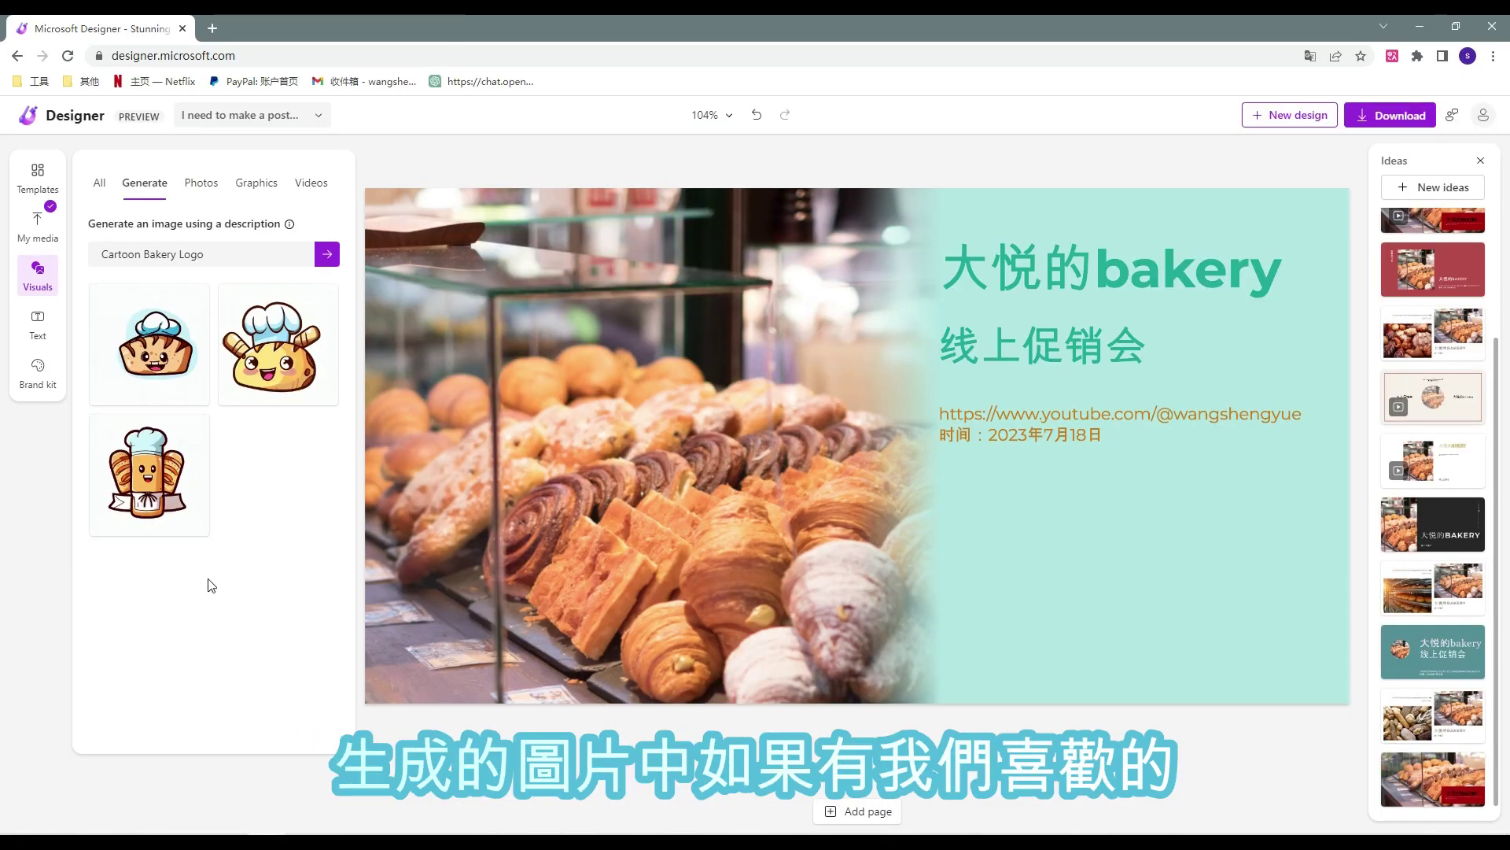
{"action": "left_click", "coordinate": [154, 503]}
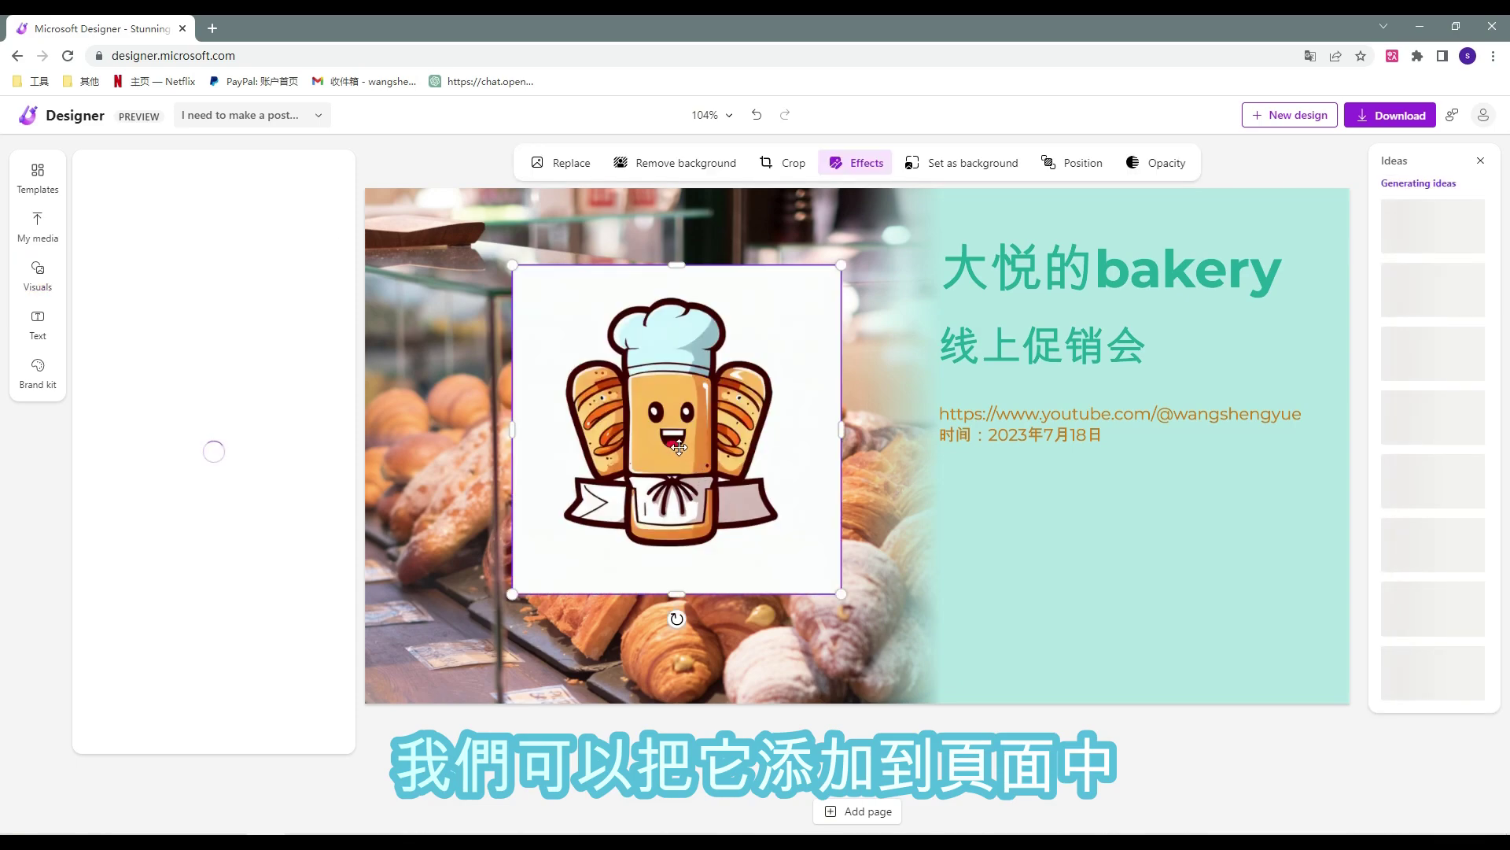
{"action": "left_click_drag", "start_coordinate": [1036, 394], "coordinate": [1195, 643]}
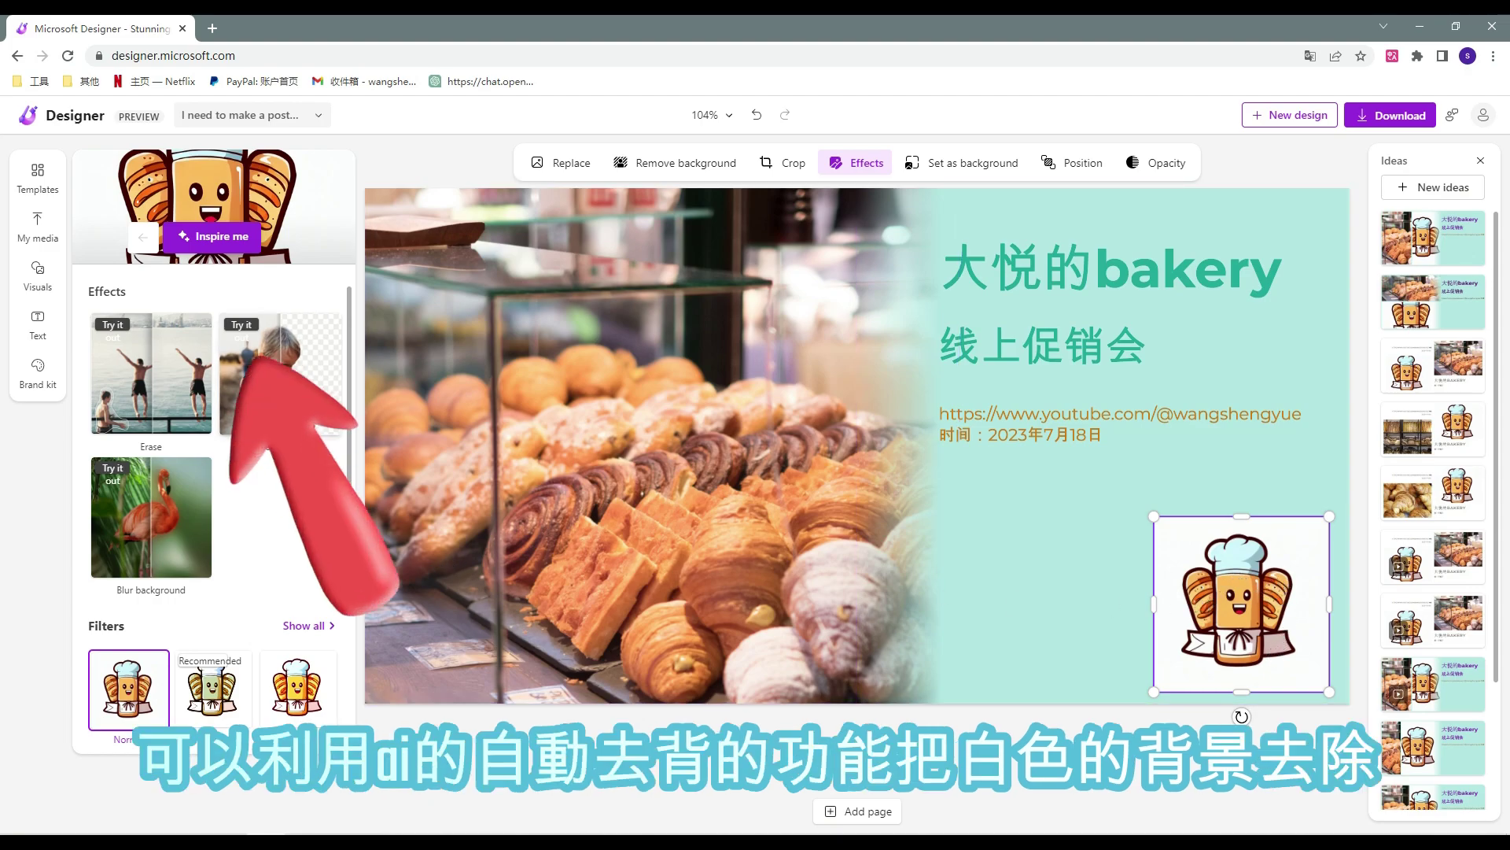
- Remove the chef logo's white background, then deselect it
{"action": "left_click", "coordinate": [284, 403]}
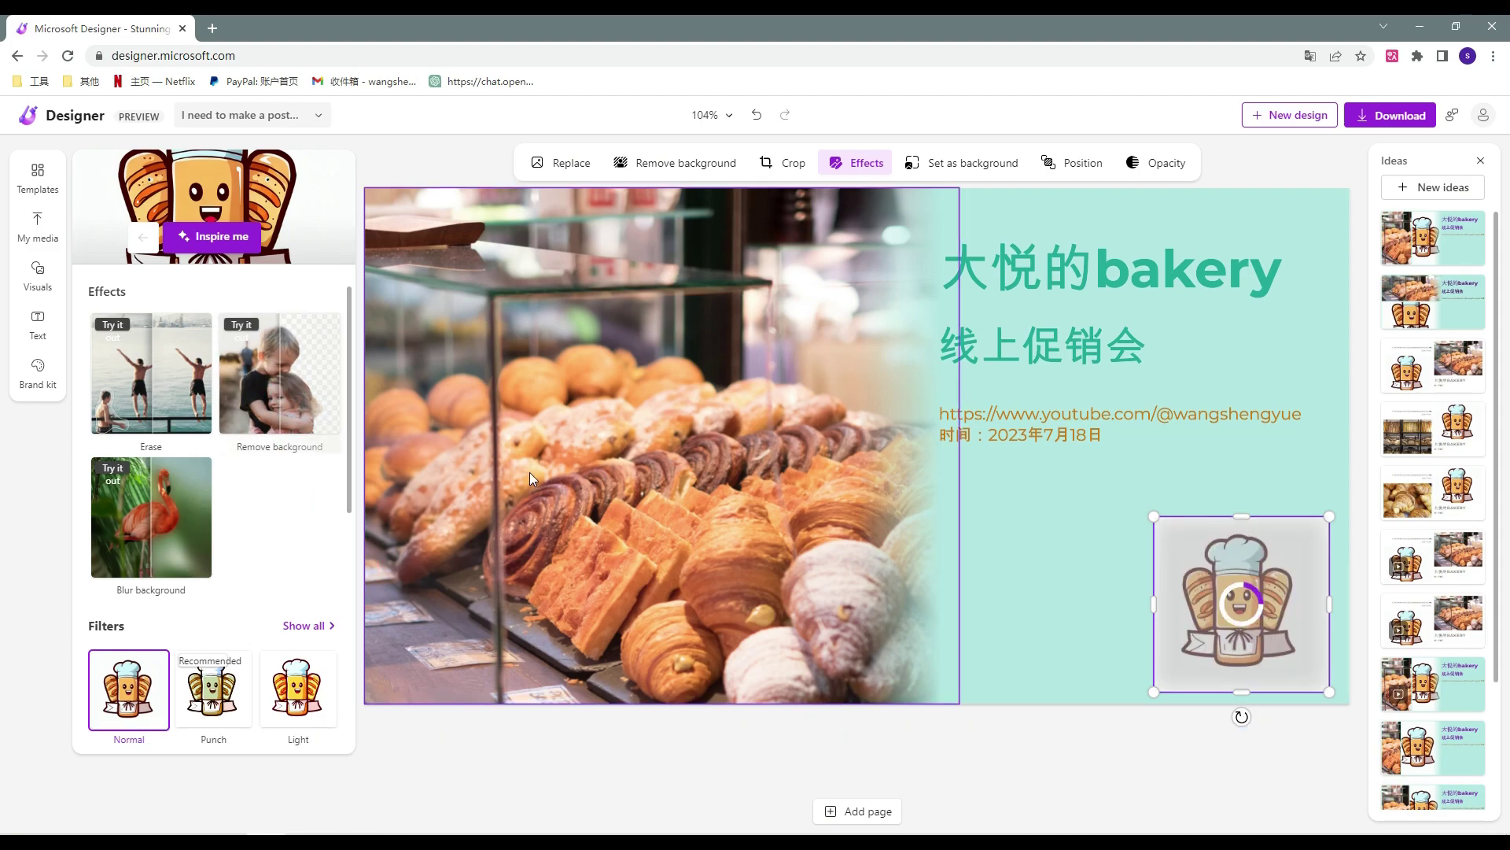
{"action": "left_click", "coordinate": [1164, 759]}
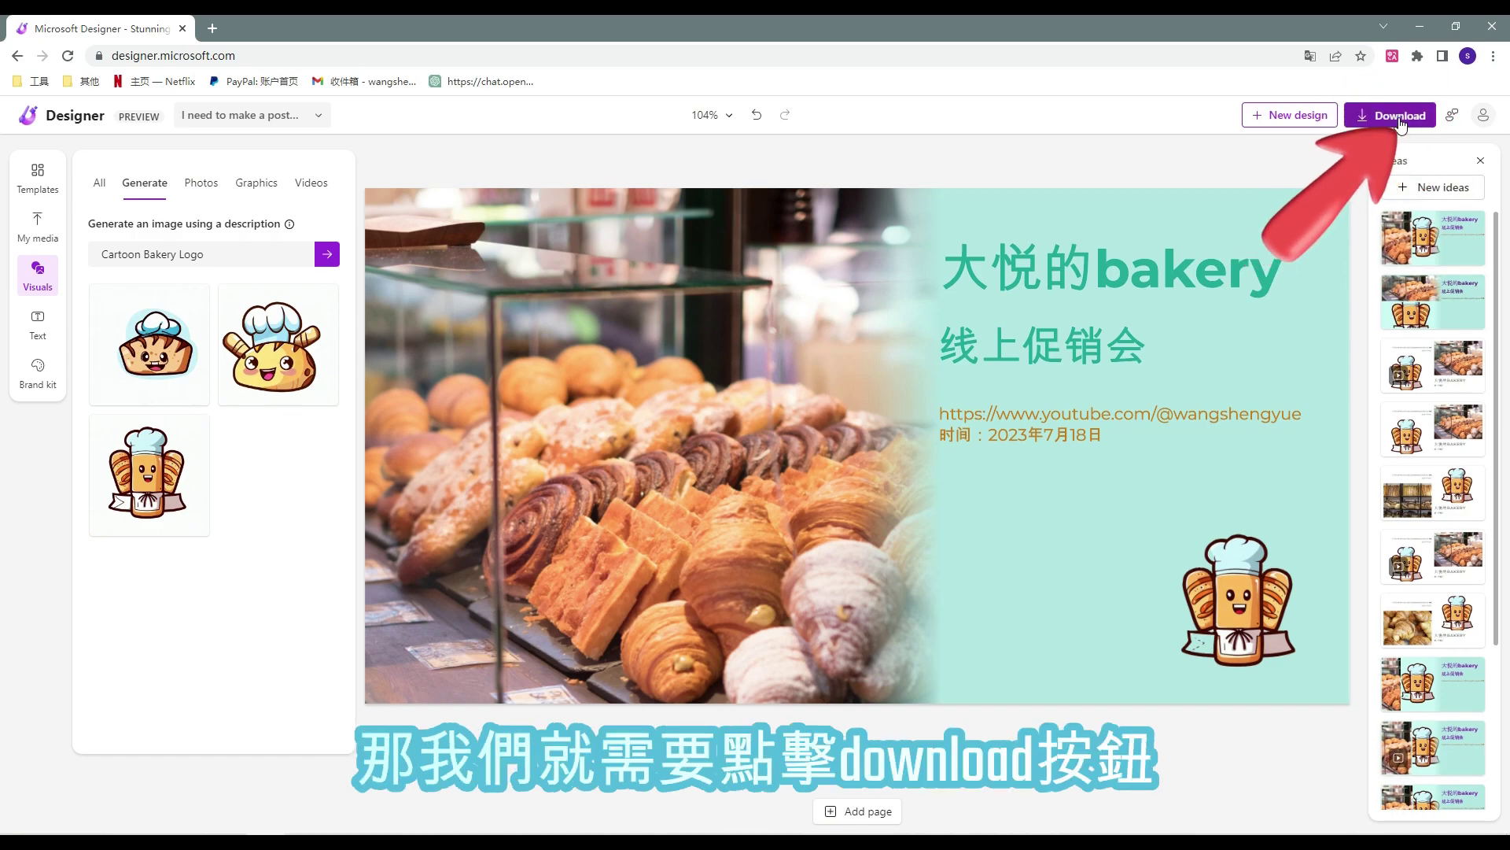
- Download the bakery poster with file type PNG (Recommended)
{"action": "left_click", "coordinate": [1399, 116]}
{"action": "left_click", "coordinate": [1407, 210]}
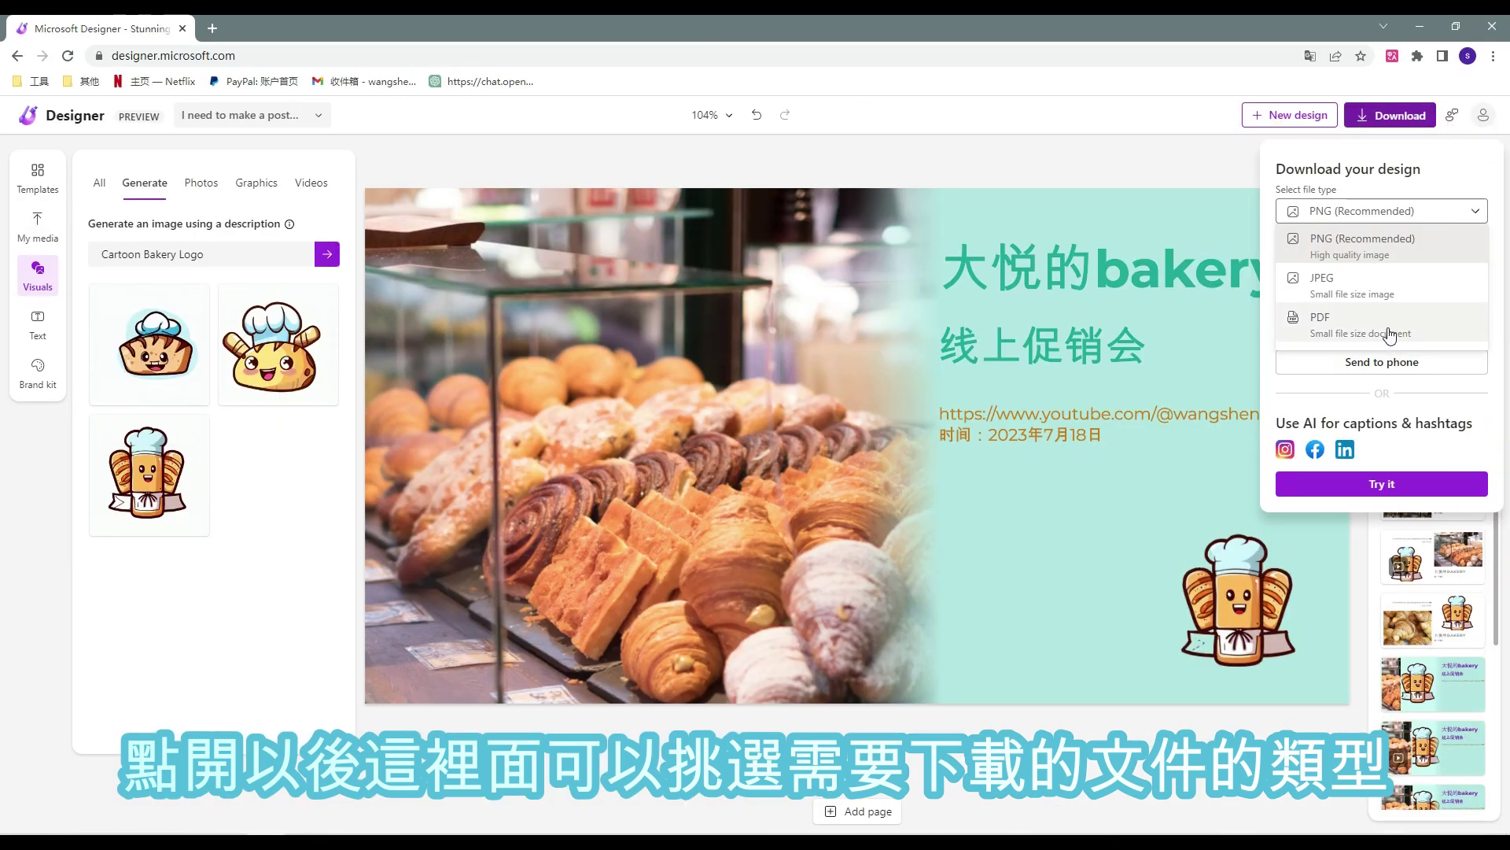
{"action": "left_click", "coordinate": [1335, 243]}
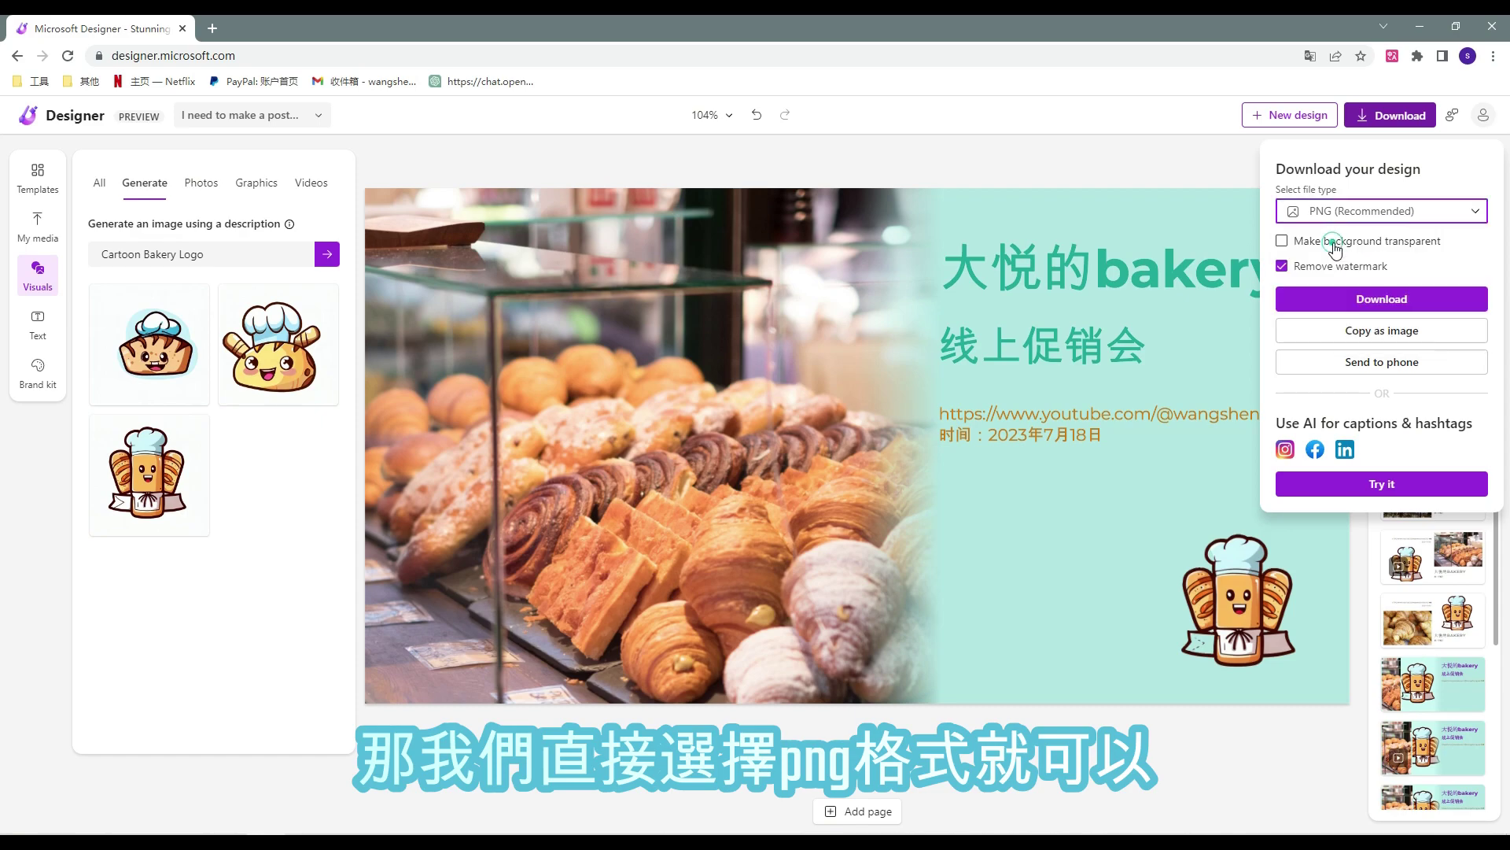
{"action": "left_click", "coordinate": [1375, 307]}
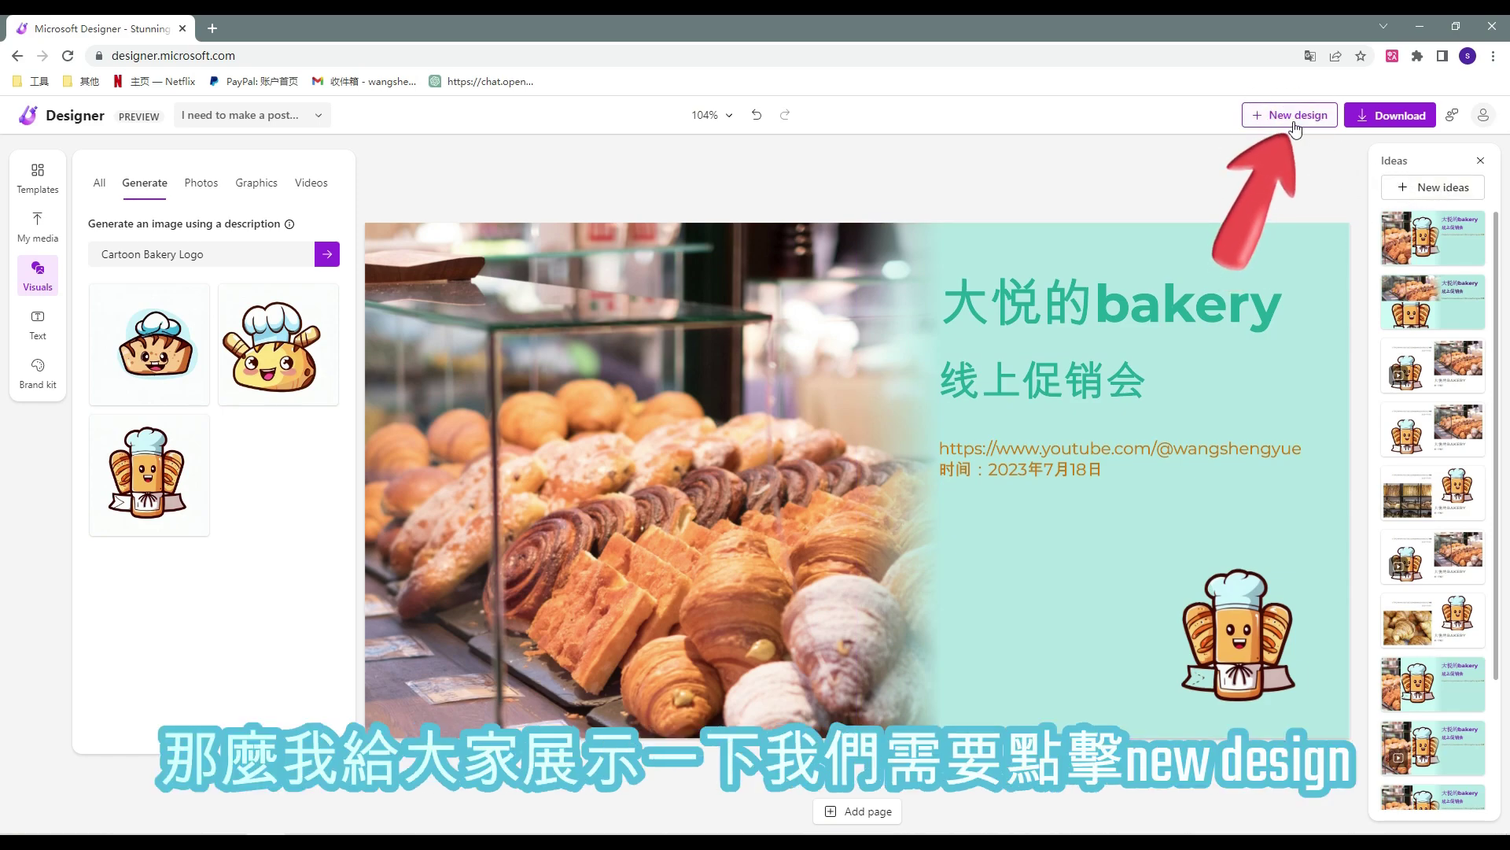
- Generate new designs from the beach prompt '请用动画表示一幅海滩美景'
{"action": "left_click", "coordinate": [1294, 116]}
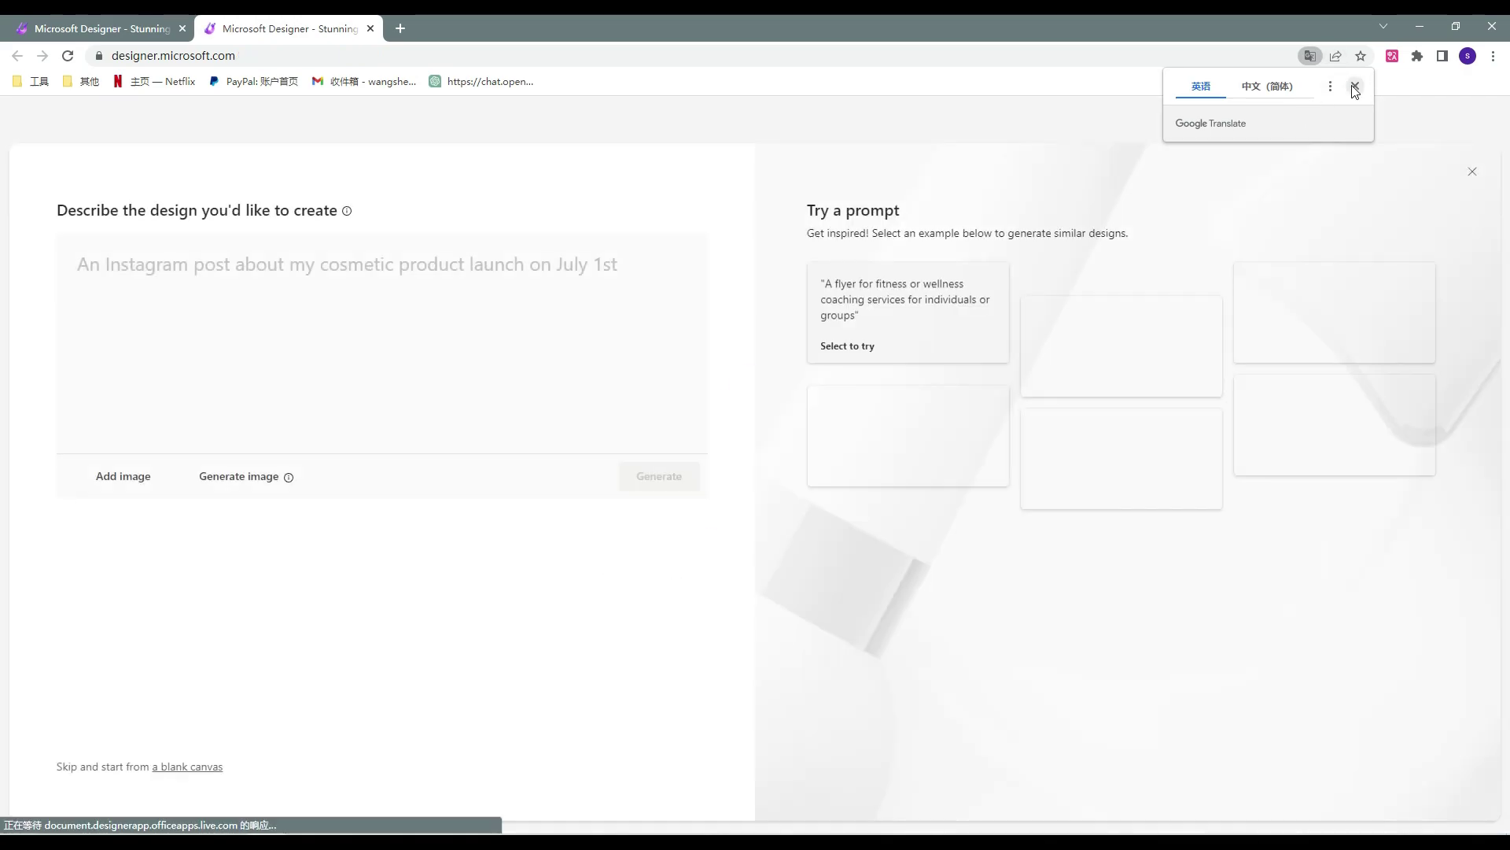
{"action": "left_click", "coordinate": [286, 318]}
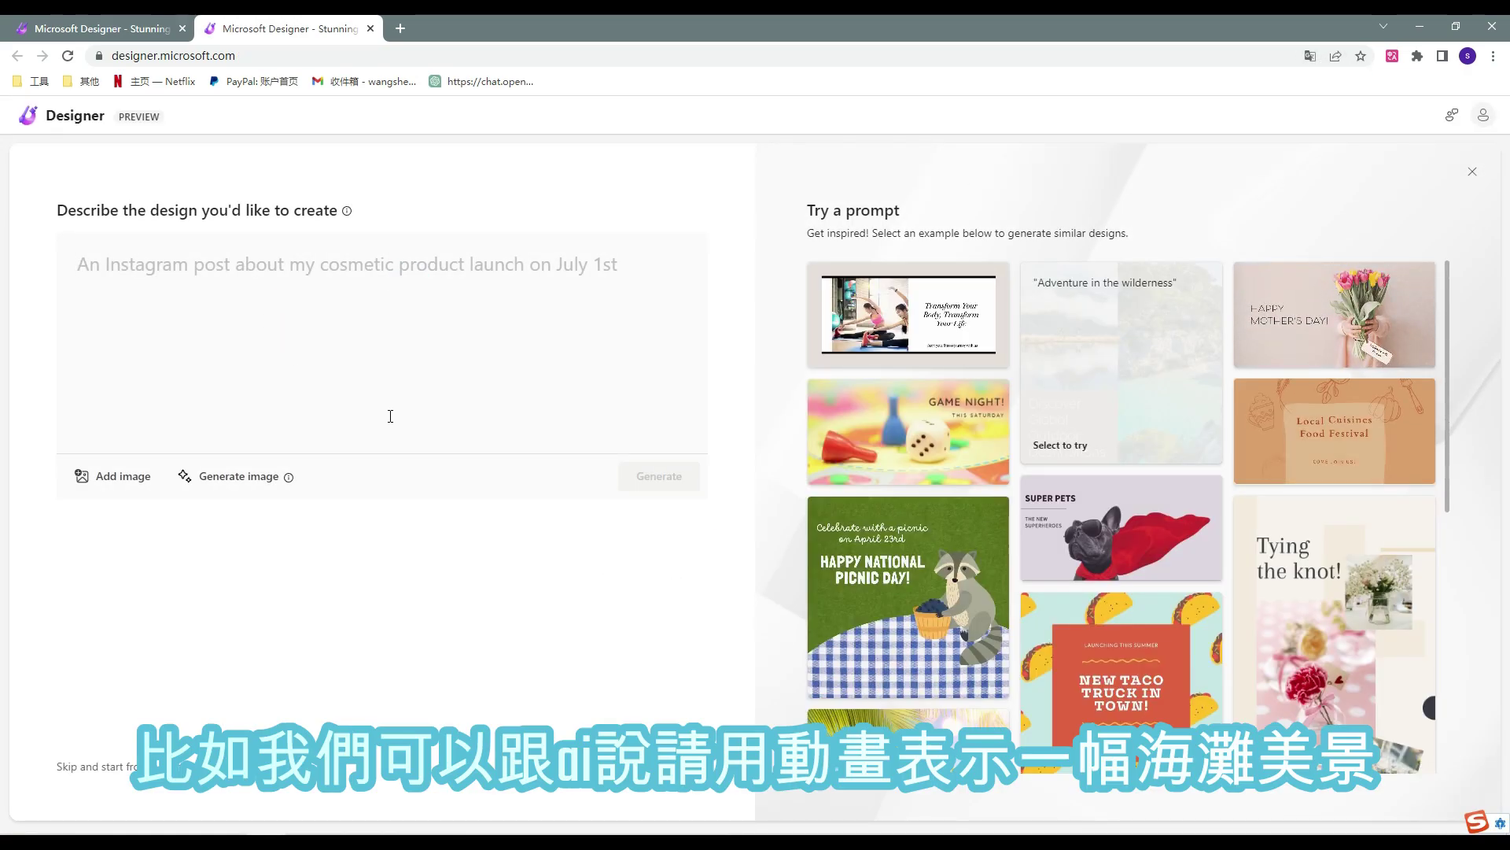
{"action": "left_click", "coordinate": [135, 267]}
{"action": "type", "text": "请用动画表示一幅海滩美景"}
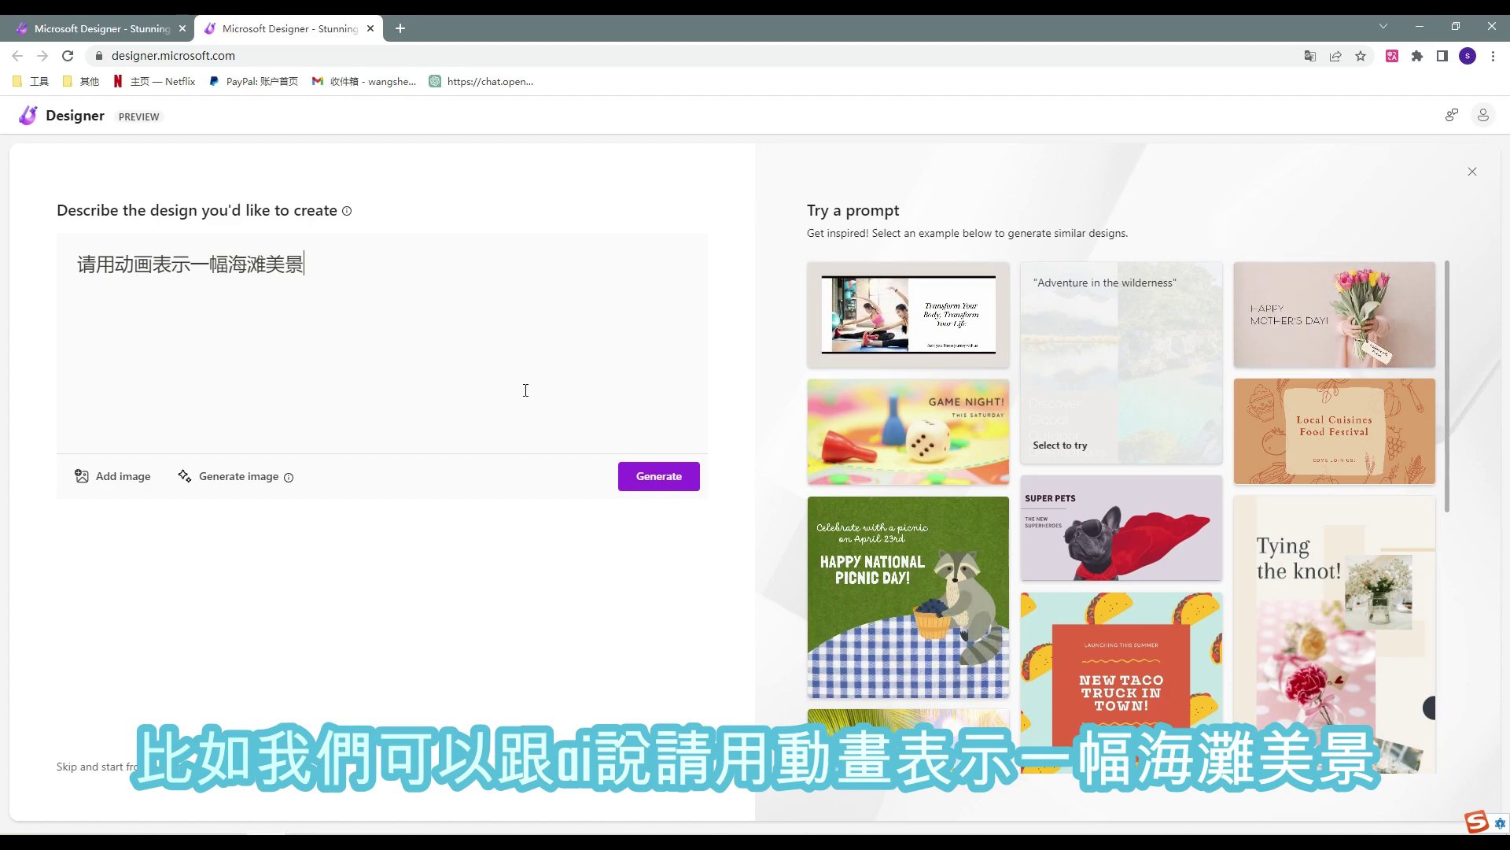
{"action": "left_click", "coordinate": [650, 476]}
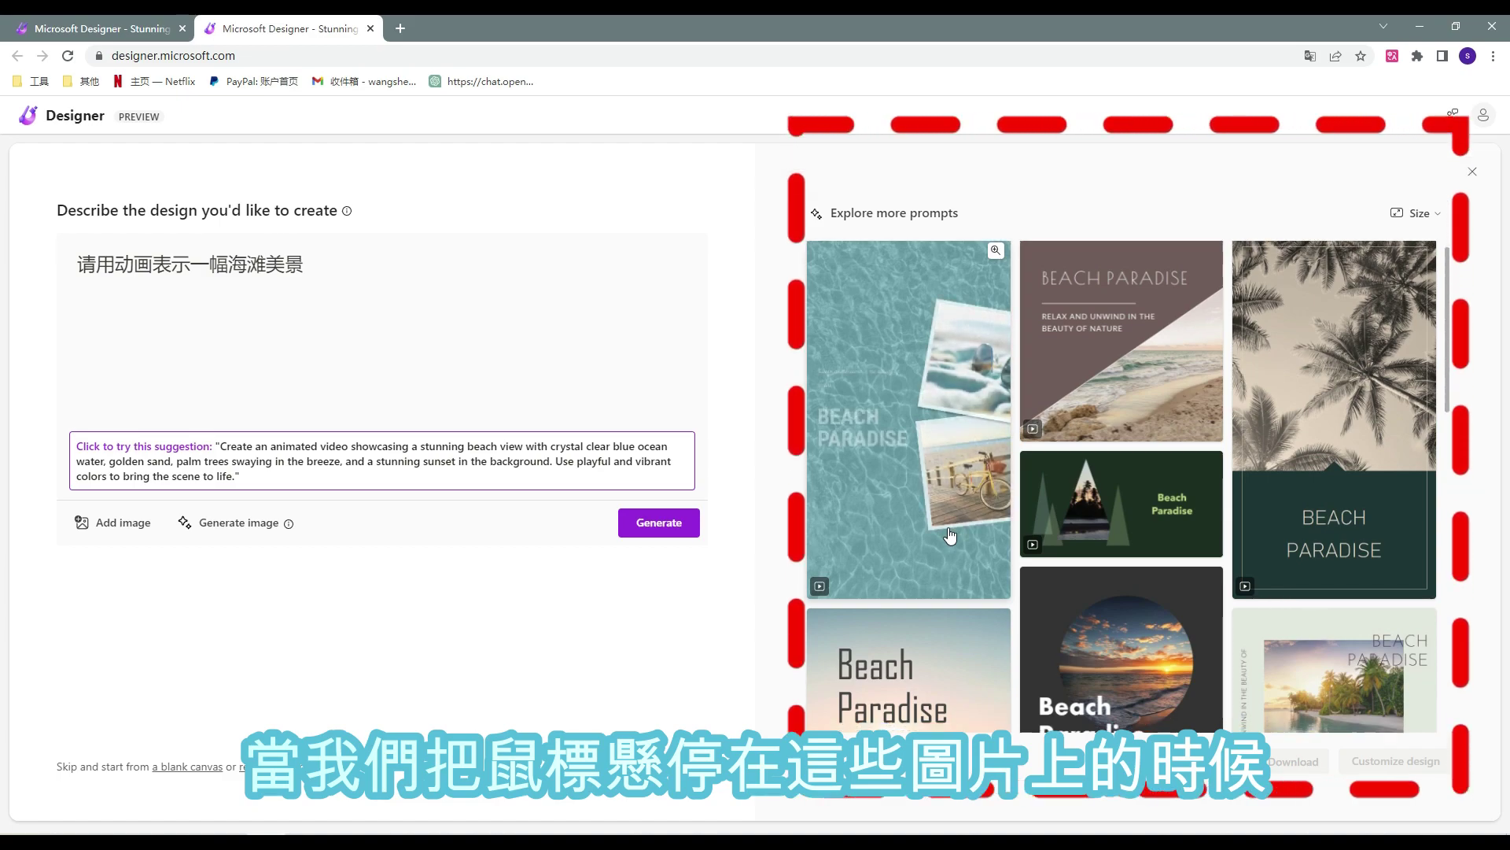
- Regenerate from the English beach prompt and open the turquoise coastline Escape to Paradise design for editing
{"action": "scroll", "coordinate": [947, 533], "scroll_direction": "down", "scroll_amount": 1}
{"action": "scroll", "coordinate": [947, 533], "scroll_direction": "down", "scroll_amount": 1}
{"action": "scroll", "coordinate": [1062, 590], "scroll_direction": "down", "scroll_amount": 1}
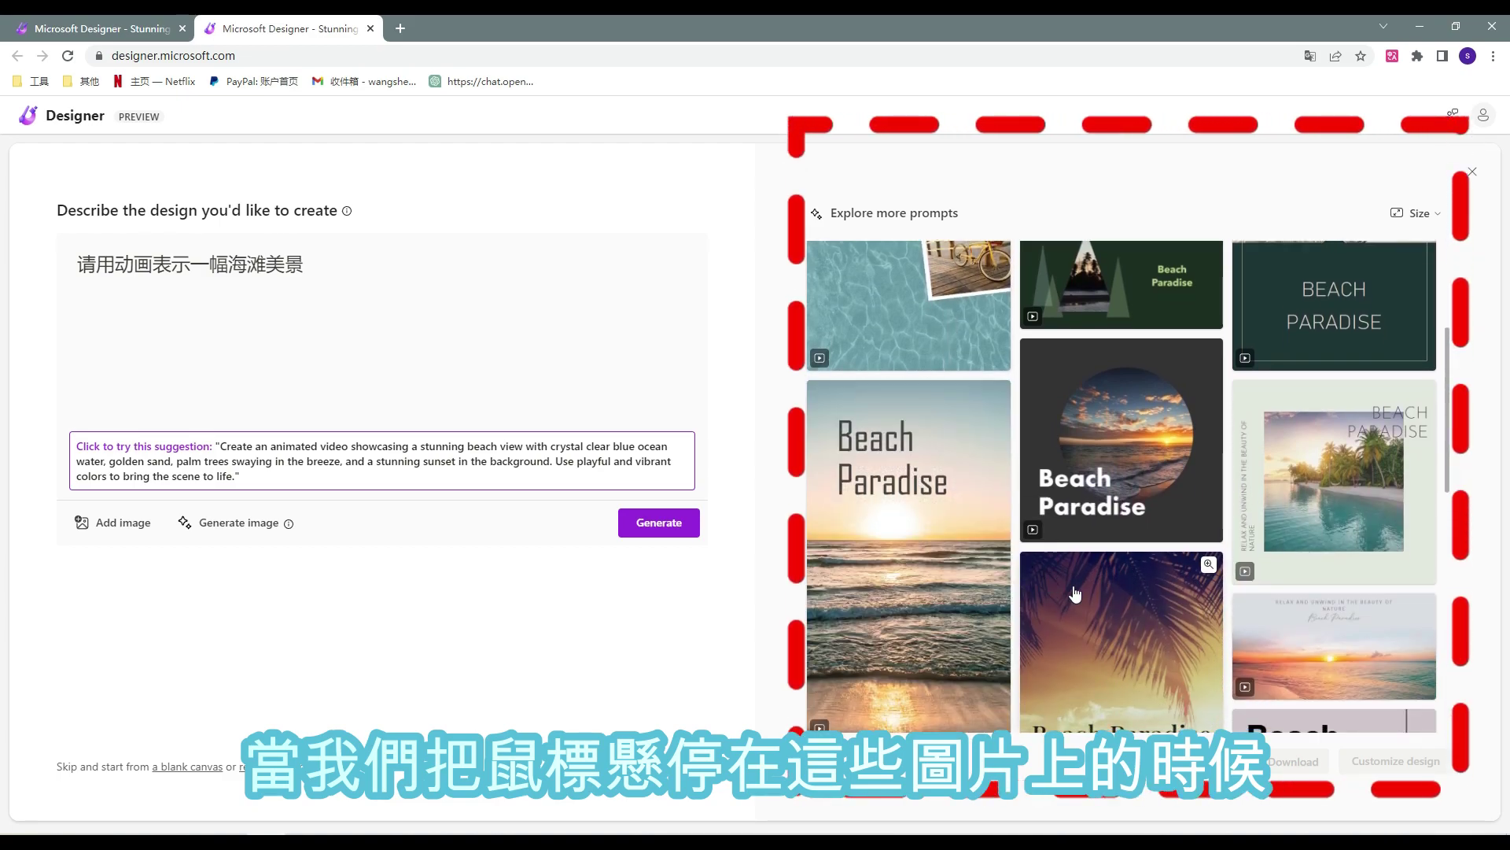
{"action": "scroll", "coordinate": [1106, 612], "scroll_direction": "down", "scroll_amount": 2}
{"action": "scroll", "coordinate": [1007, 590], "scroll_direction": "down", "scroll_amount": 2}
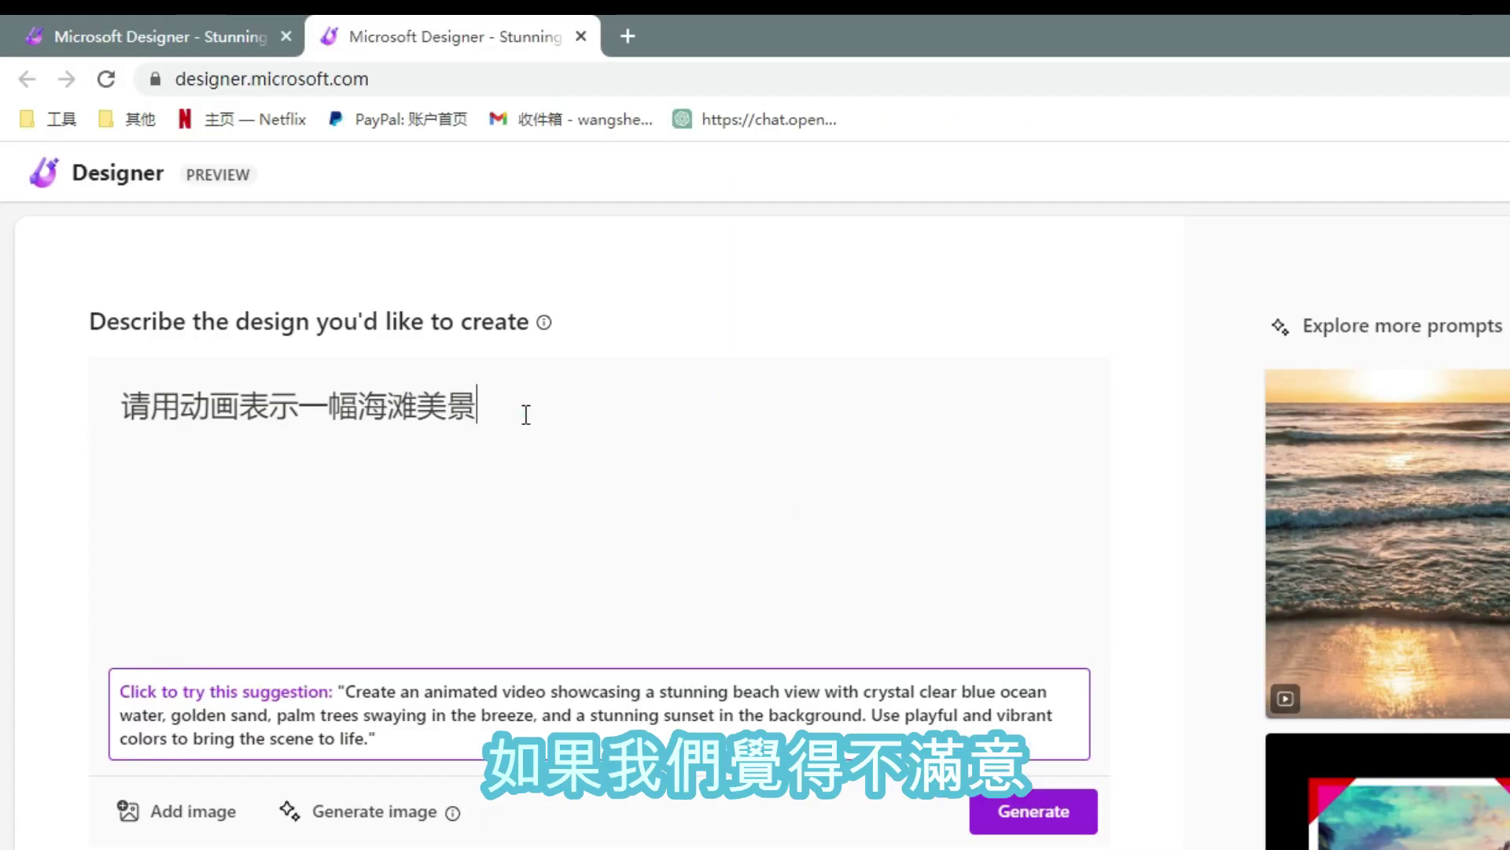
{"action": "double_click", "coordinate": [335, 270]}
{"action": "left_click", "coordinate": [526, 414]}
{"action": "double_click", "coordinate": [527, 413]}
{"action": "left_click", "coordinate": [529, 414]}
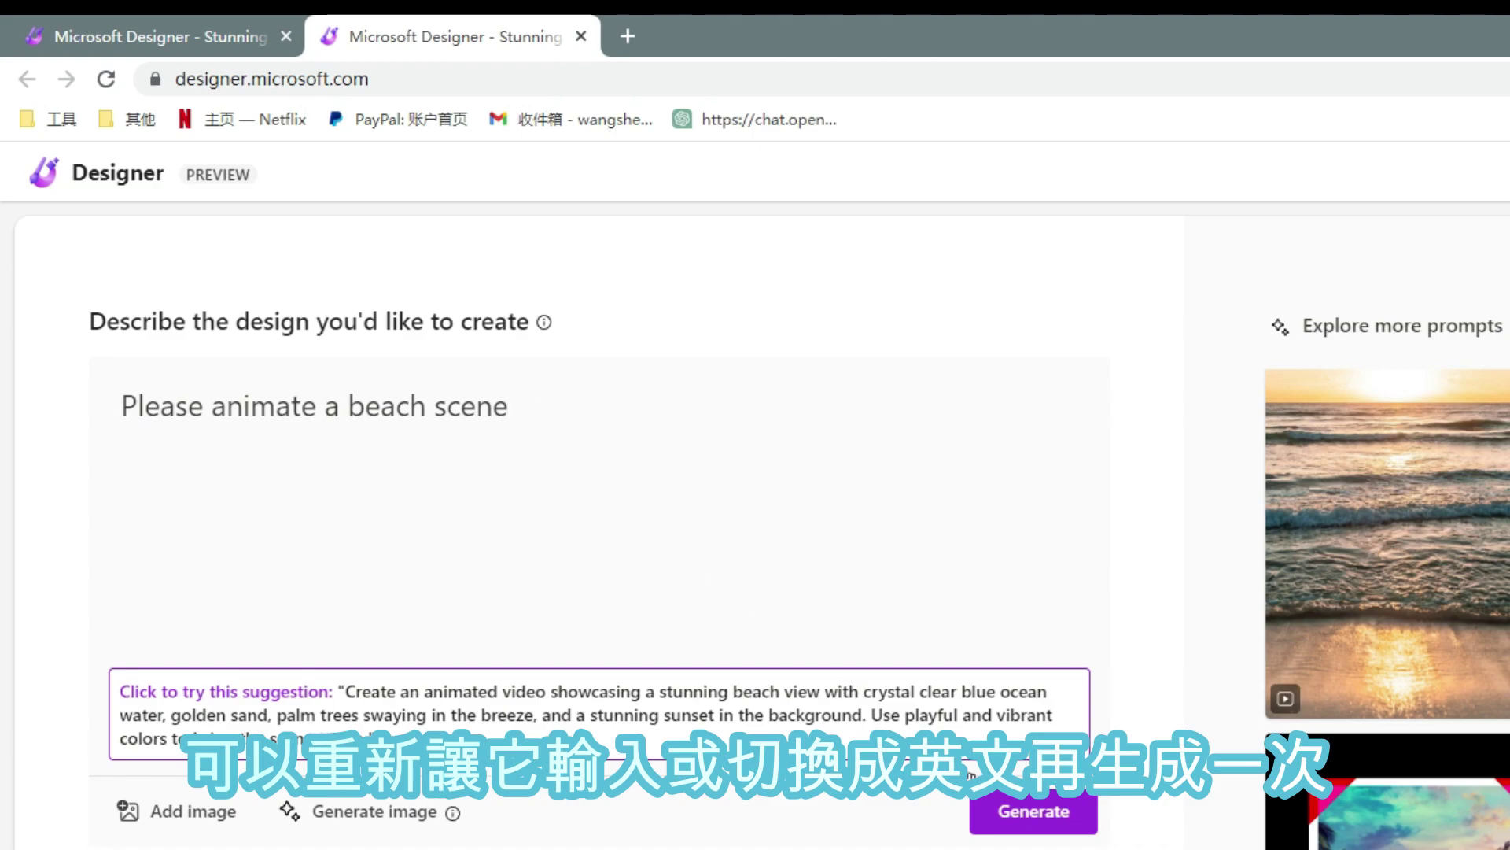
{"action": "left_click", "coordinate": [1049, 826]}
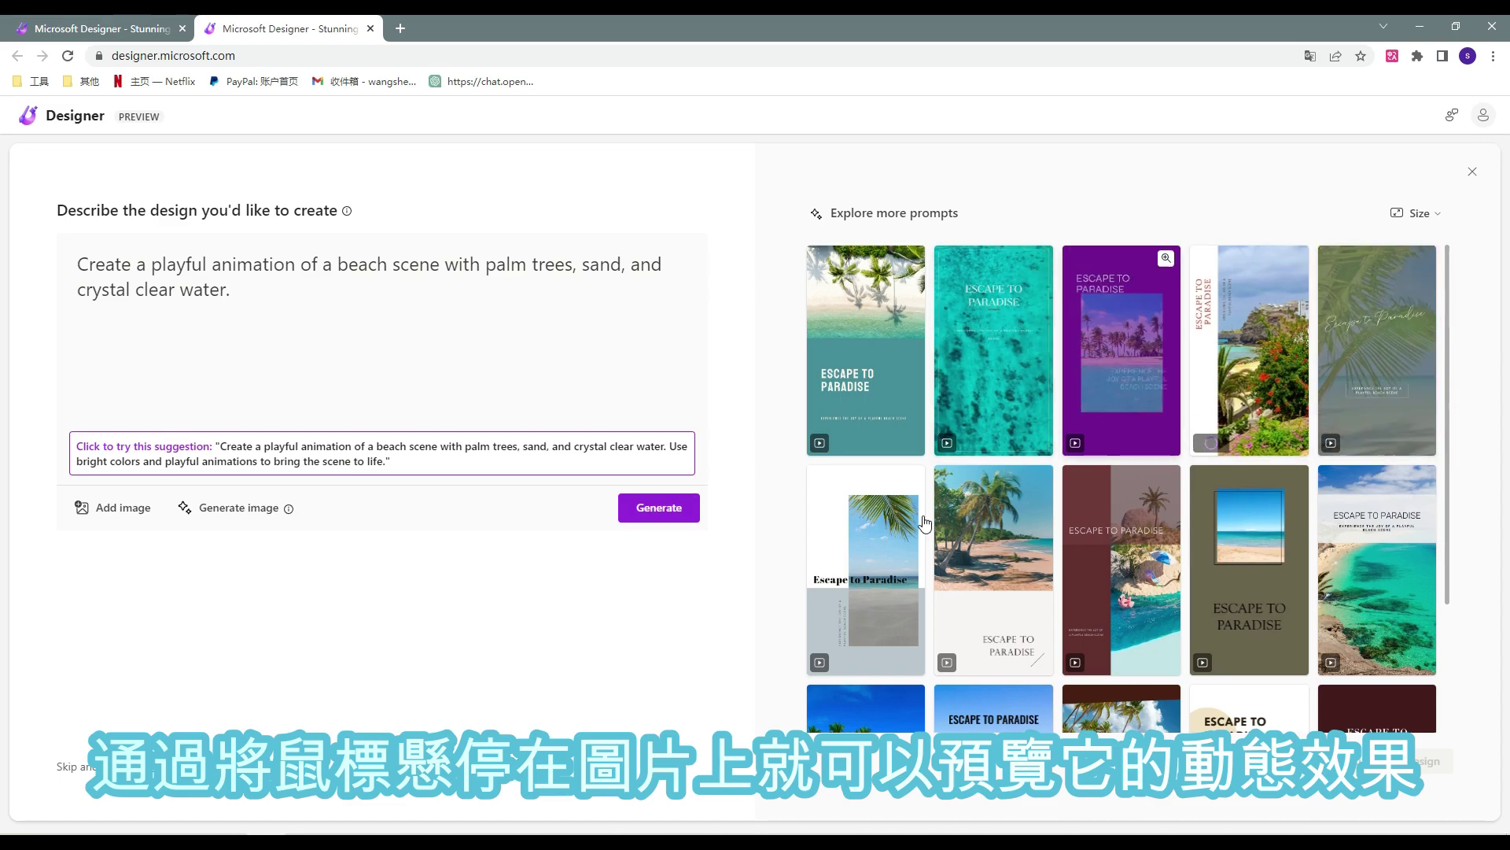
{"action": "left_click", "coordinate": [1408, 630]}
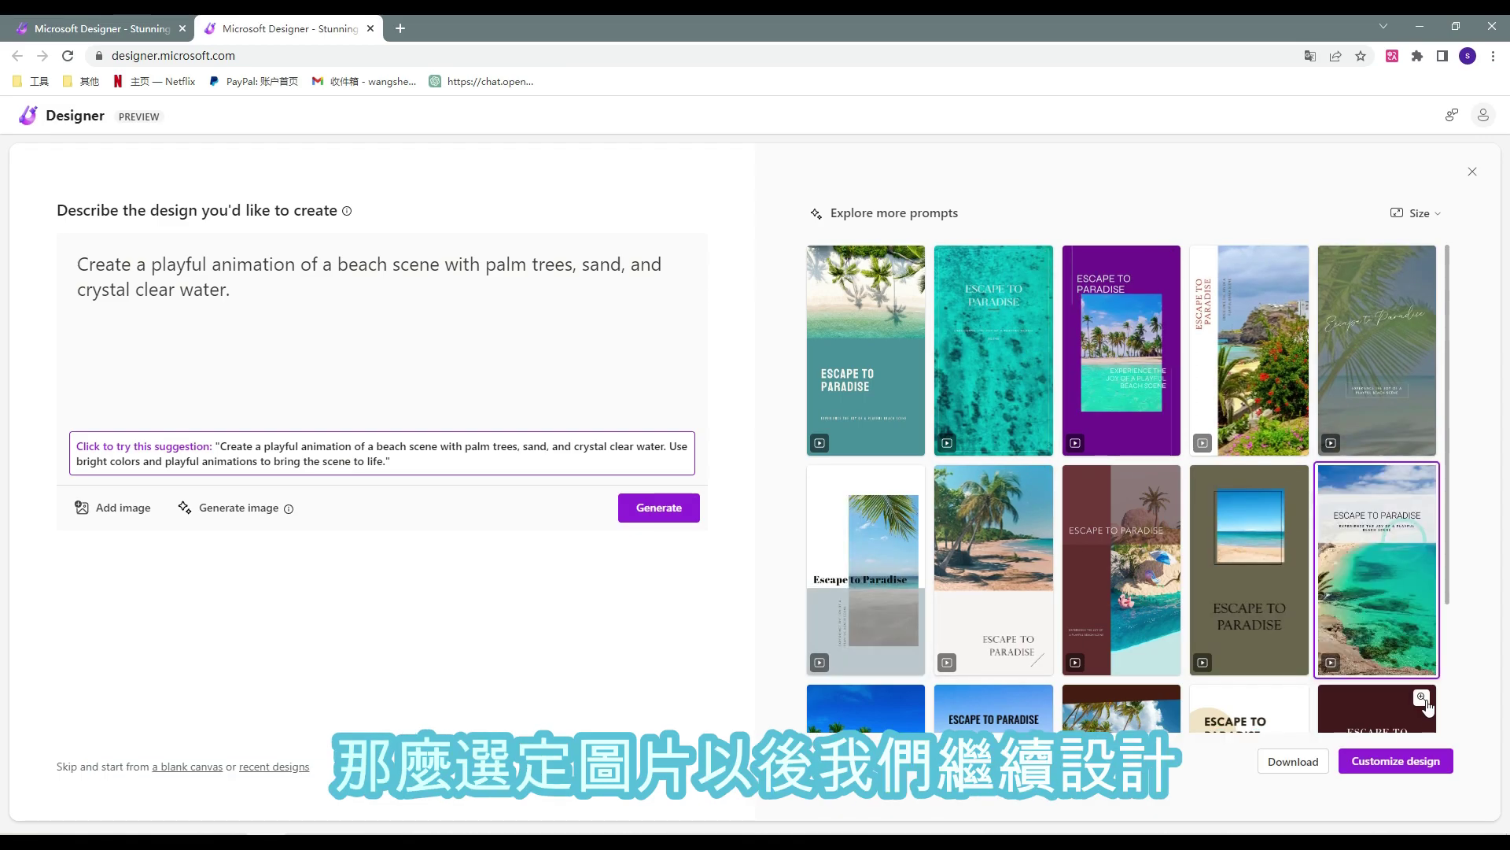
{"action": "left_click", "coordinate": [1410, 774]}
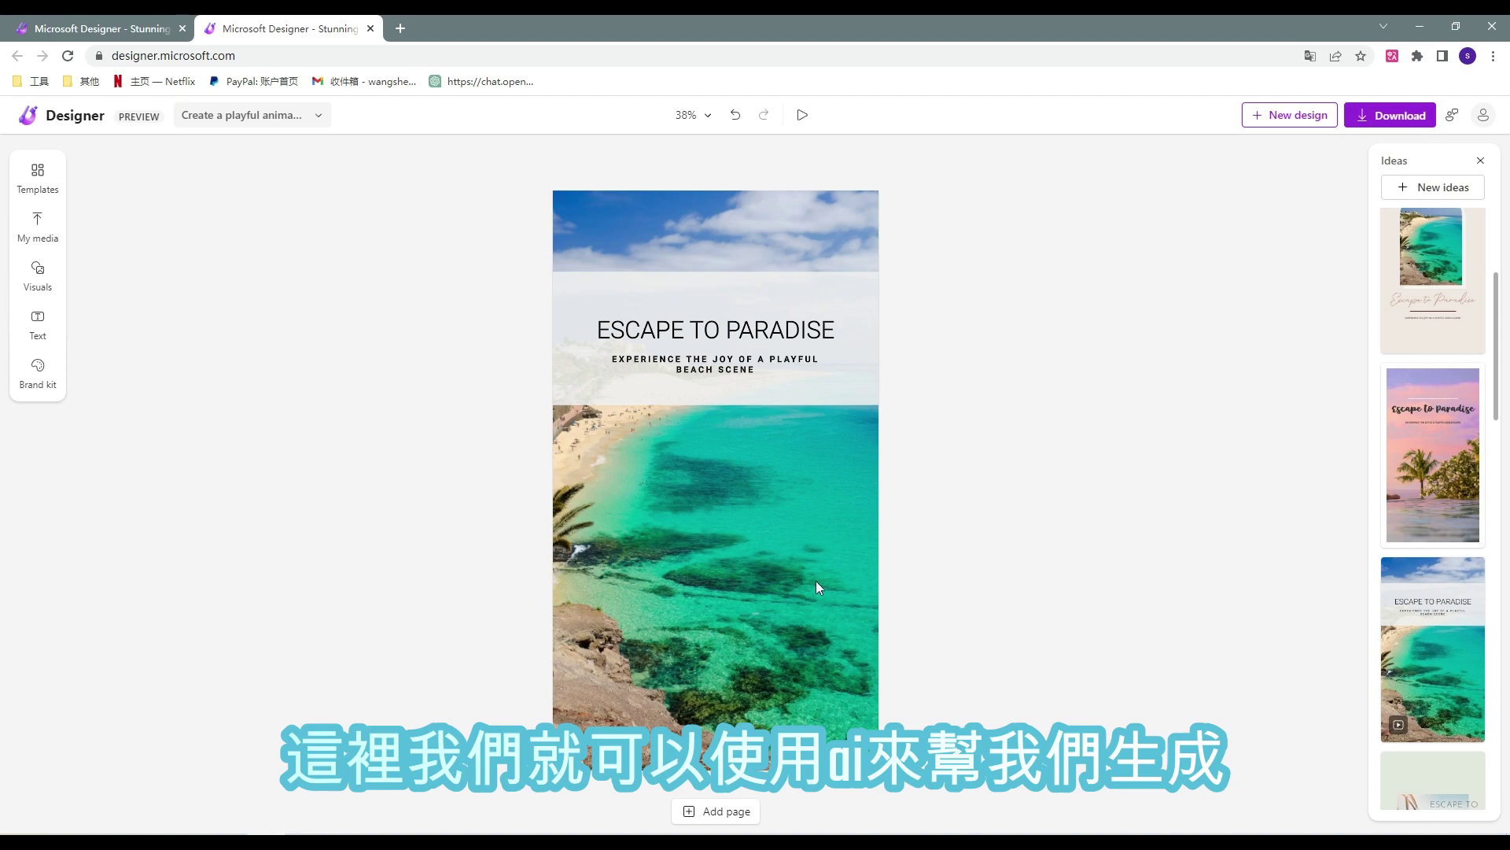
- Generate text from '请帮我添加一段关于海滩美景的优美句子', add the long paragraph and enlarge it to size 30
{"action": "left_click", "coordinate": [38, 322]}
{"action": "left_click", "coordinate": [142, 209]}
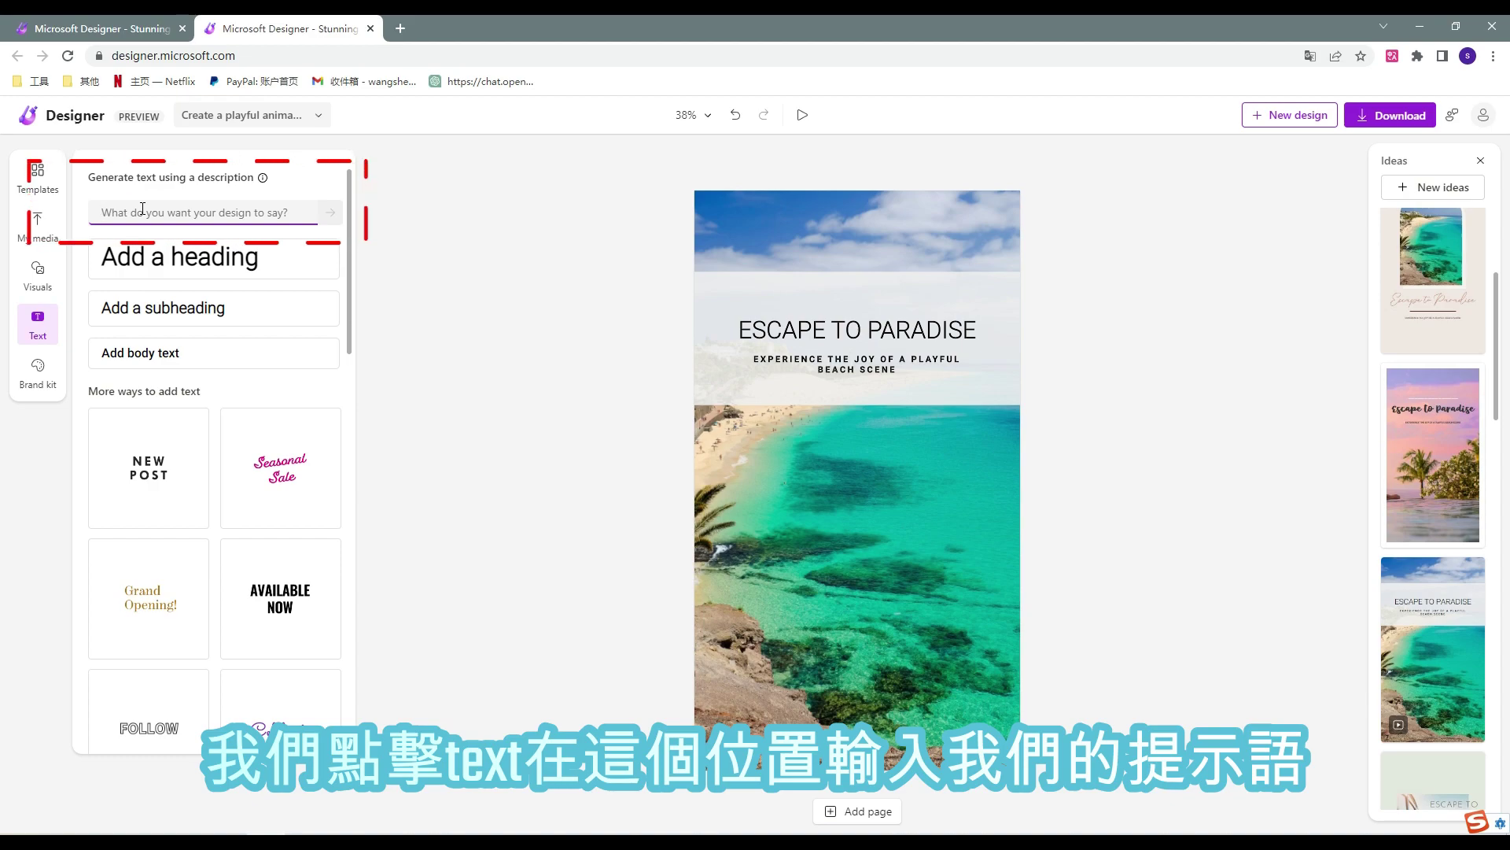
{"action": "type", "text": "qingb"}
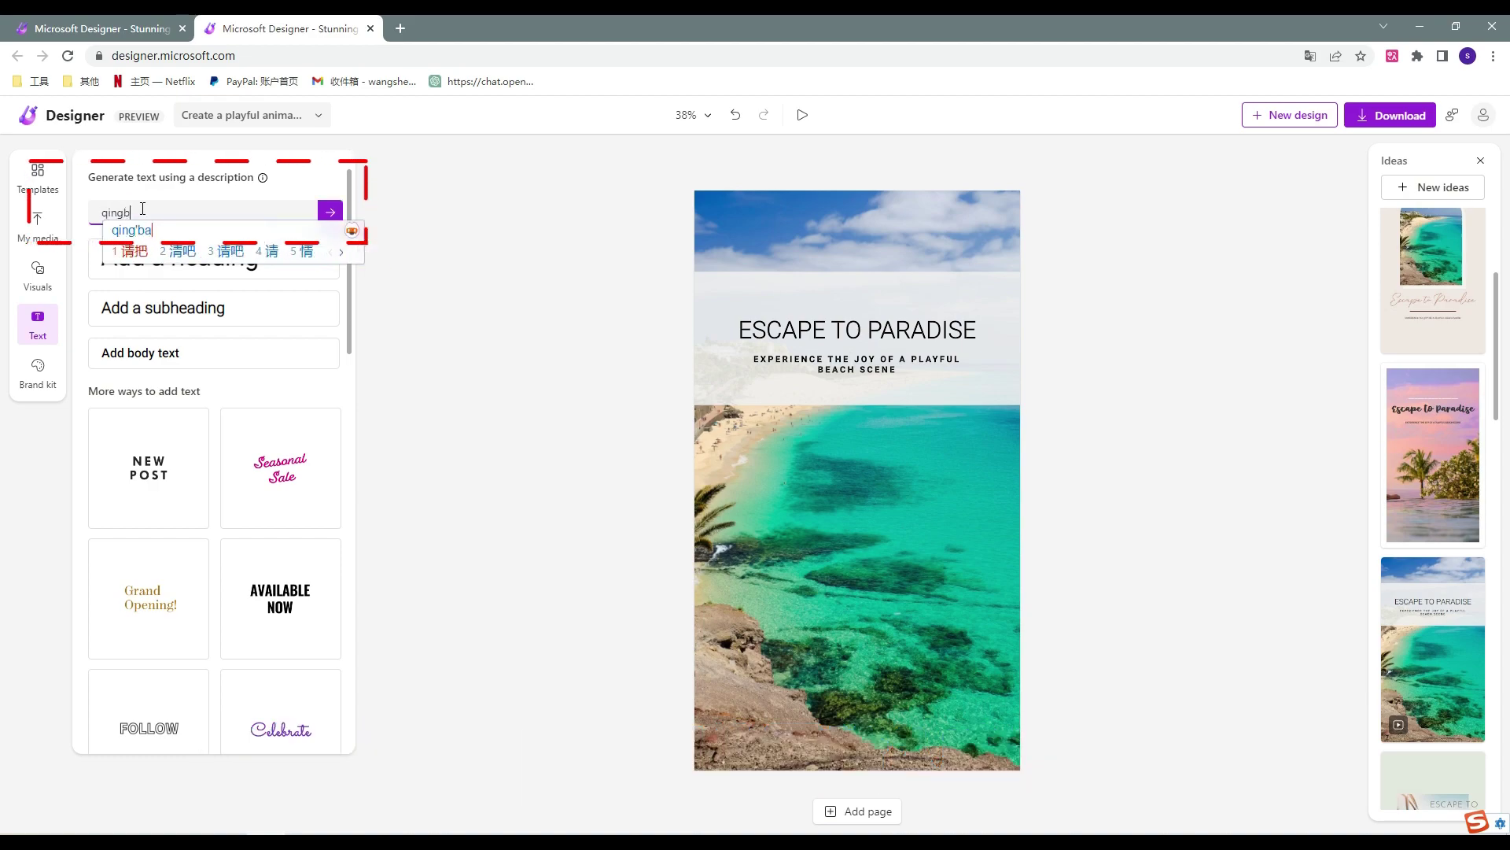
{"action": "type", "text": "angwo"}
{"action": "key", "text": "space"}
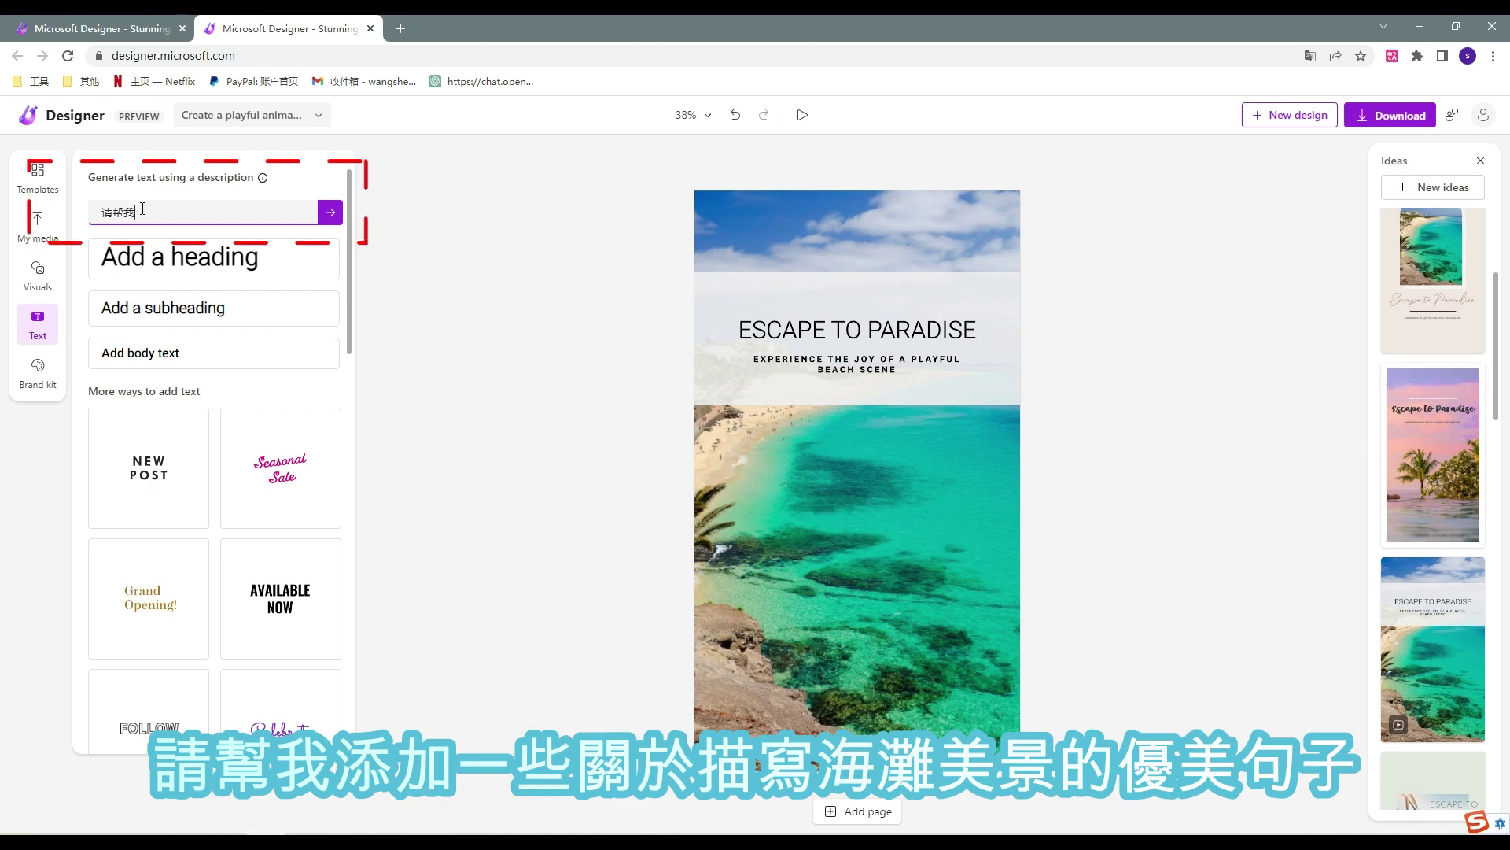
{"action": "type", "text": "添加一段关于海滩美景的优美句子"}
{"action": "left_click", "coordinate": [175, 460]}
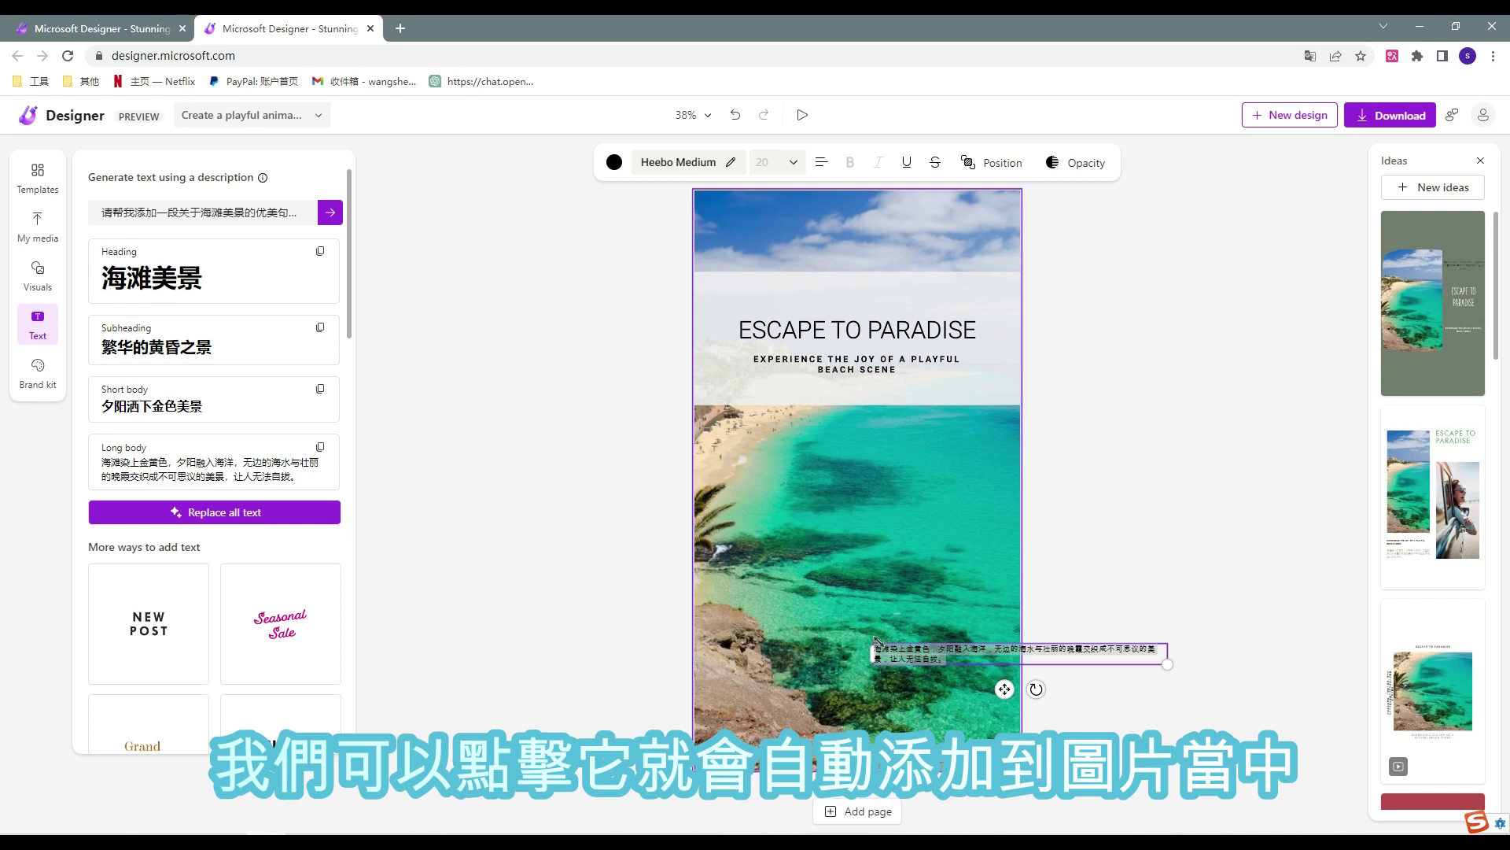
{"action": "left_click_drag", "start_coordinate": [872, 644], "coordinate": [732, 633]}
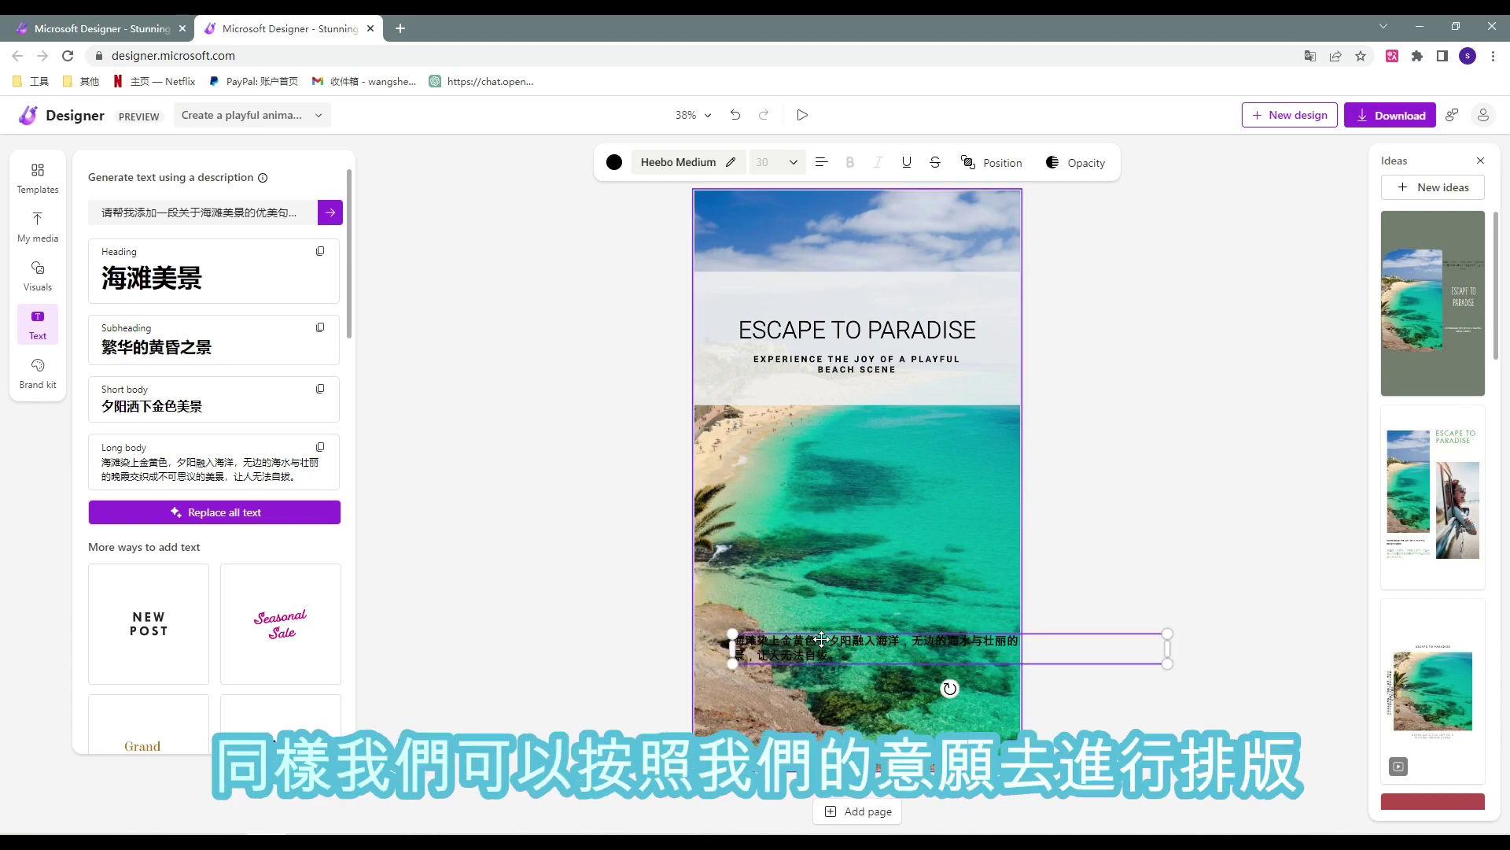
{"action": "double_click", "coordinate": [840, 656]}
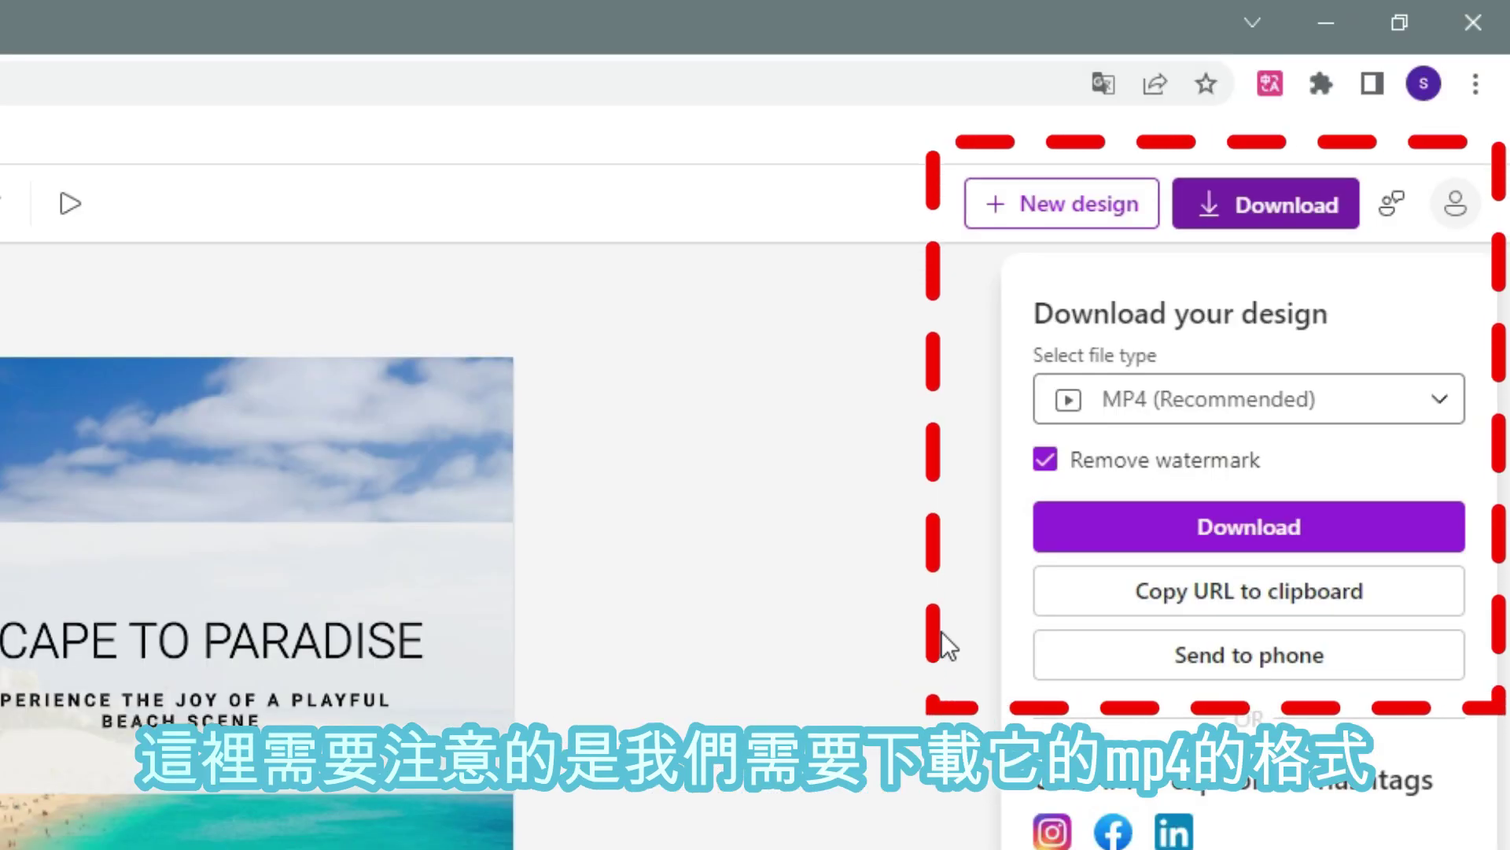
- Download the beach design with file type MP4 (Recommended)
{"action": "left_click", "coordinate": [1369, 401]}
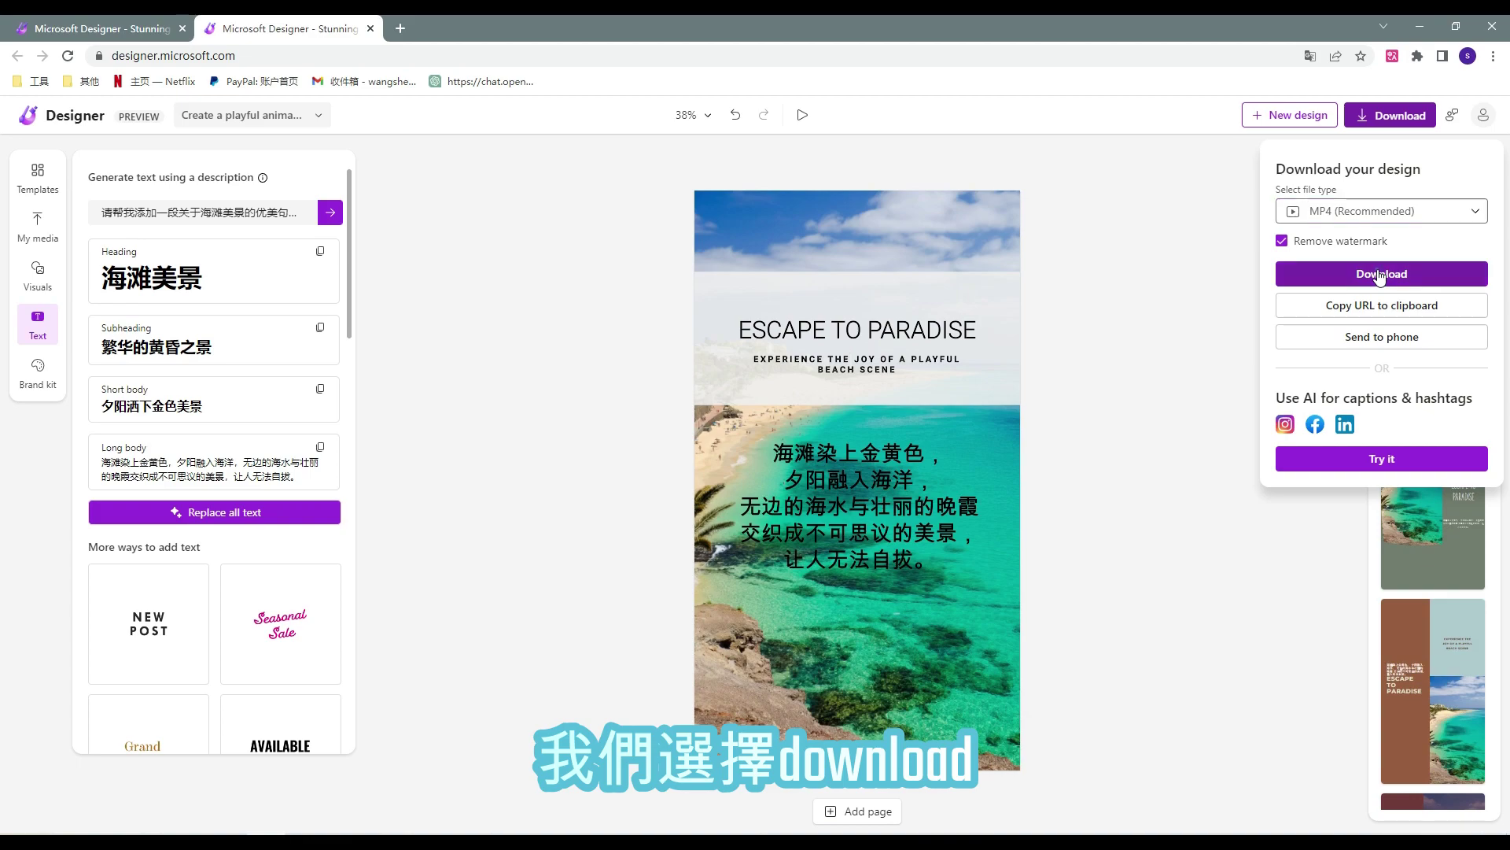
{"action": "left_click", "coordinate": [1380, 274]}
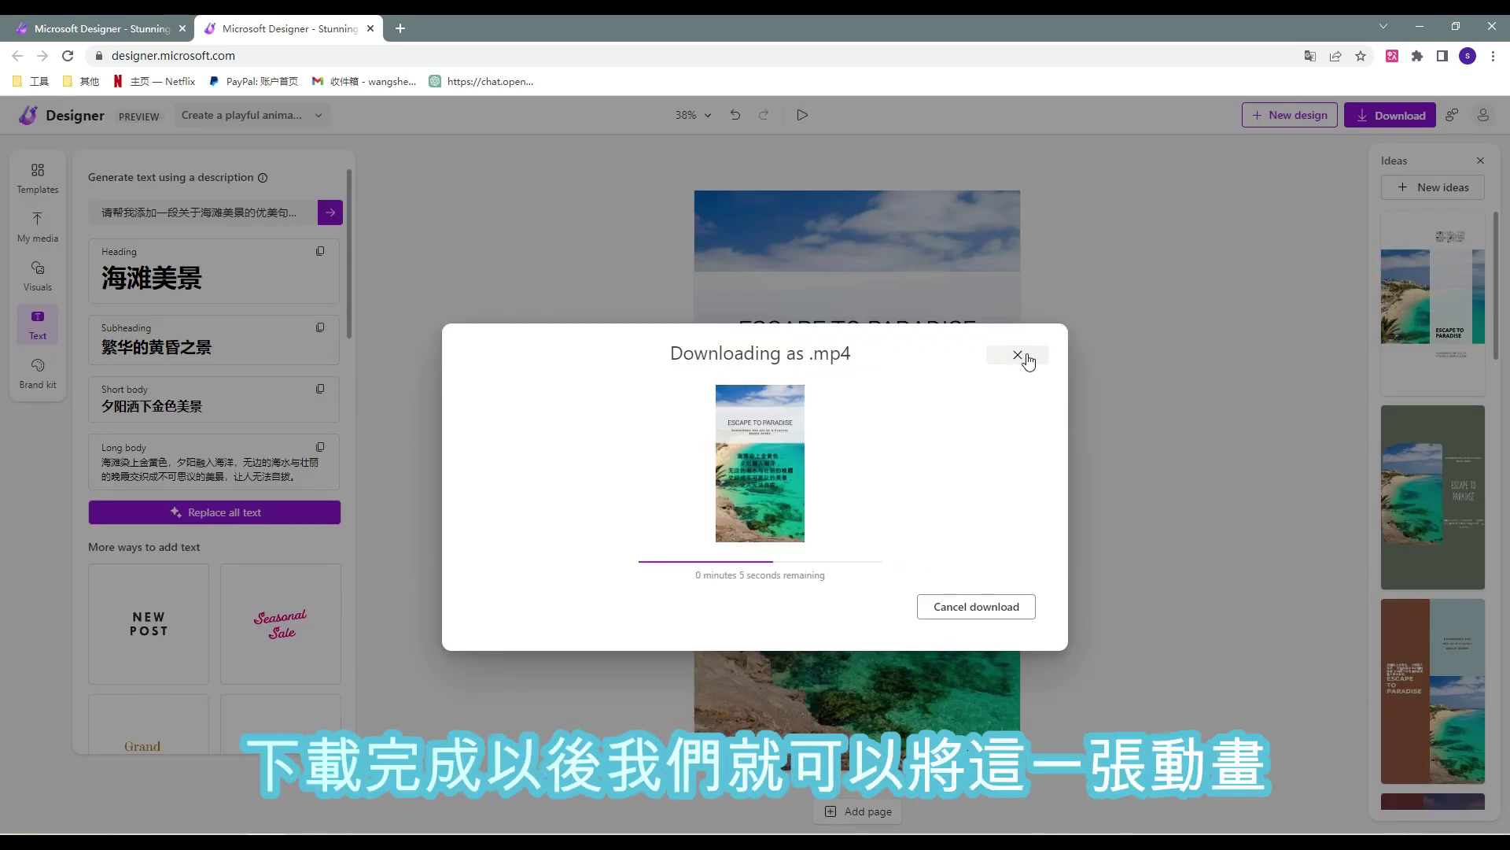